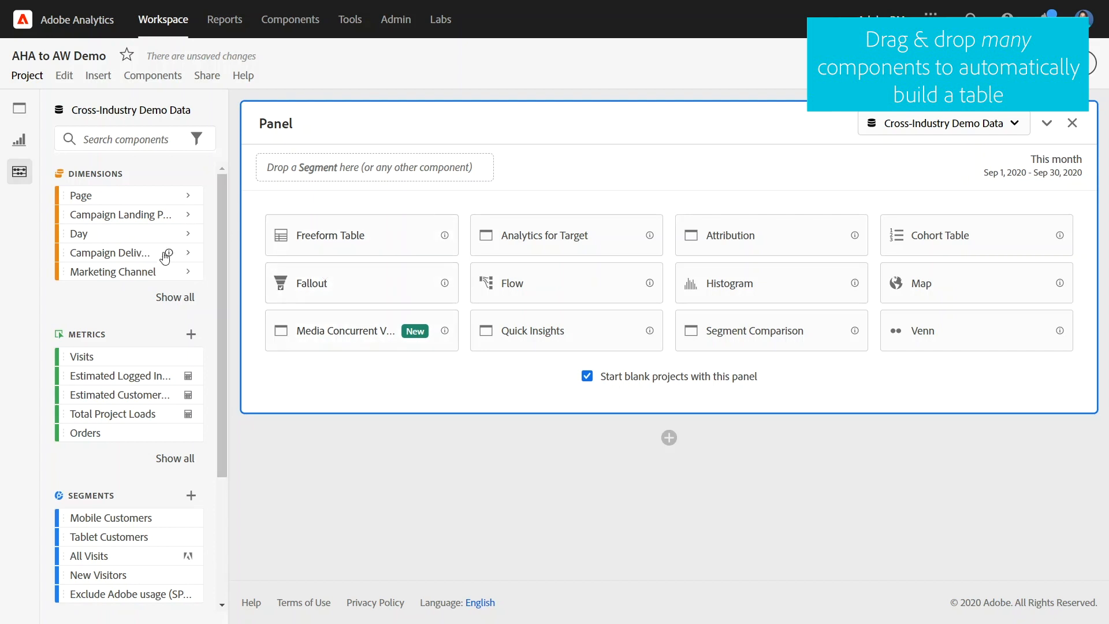
# Build a table in the blank panel from Marketing Channel, Page, Visits, Orders, Mobile Customers, Tablet Customers and Last month together
pyautogui.click(133, 272)
pyautogui.keyDown('ctrl'); pyautogui.click(119, 200); pyautogui.keyUp('ctrl')
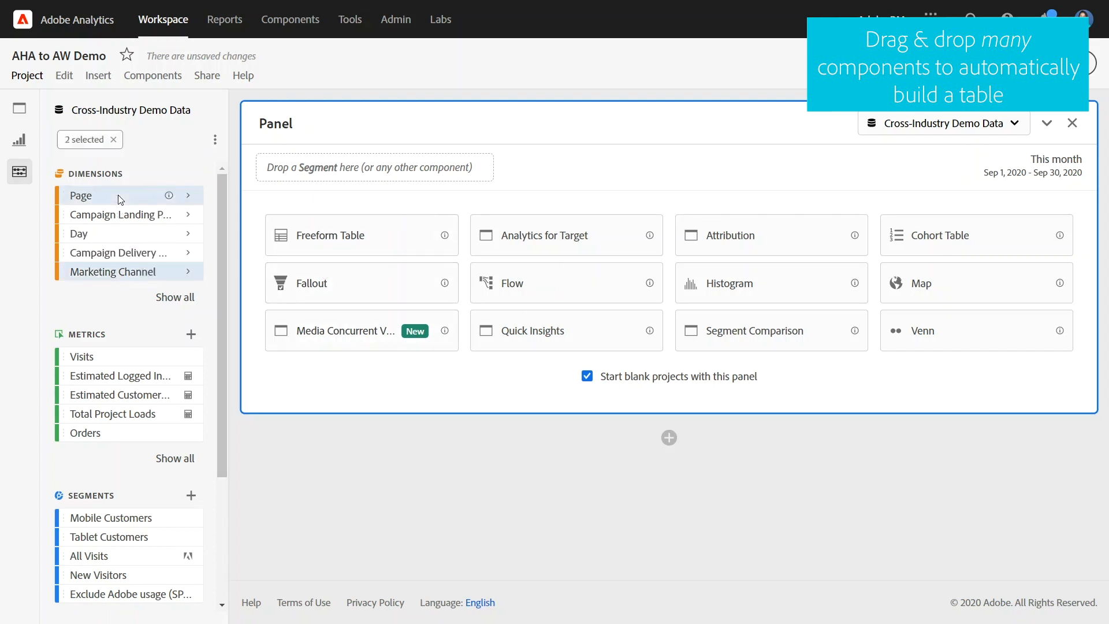
pyautogui.keyDown('ctrl'); pyautogui.click(123, 359); pyautogui.keyUp('ctrl')
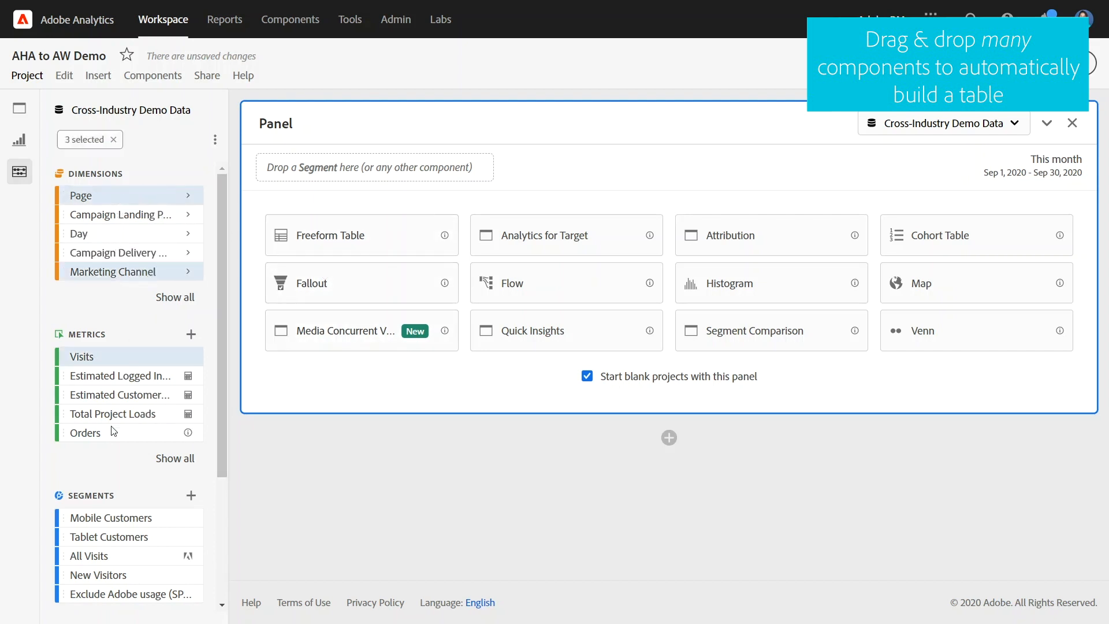
pyautogui.keyDown('ctrl'); pyautogui.click(110, 434); pyautogui.keyUp('ctrl')
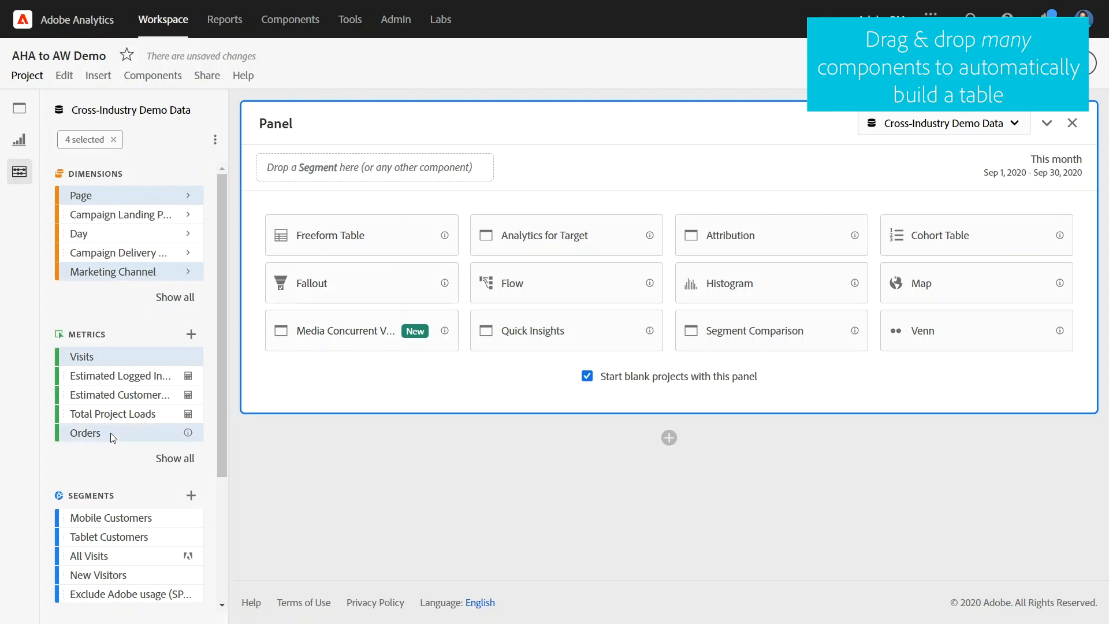
pyautogui.keyDown('ctrl'); pyautogui.click(119, 518); pyautogui.keyUp('ctrl')
pyautogui.keyDown('ctrl'); pyautogui.click(119, 537); pyautogui.keyUp('ctrl')
pyautogui.scroll(-1, 119, 538)
pyautogui.scroll(-3, 119, 540)
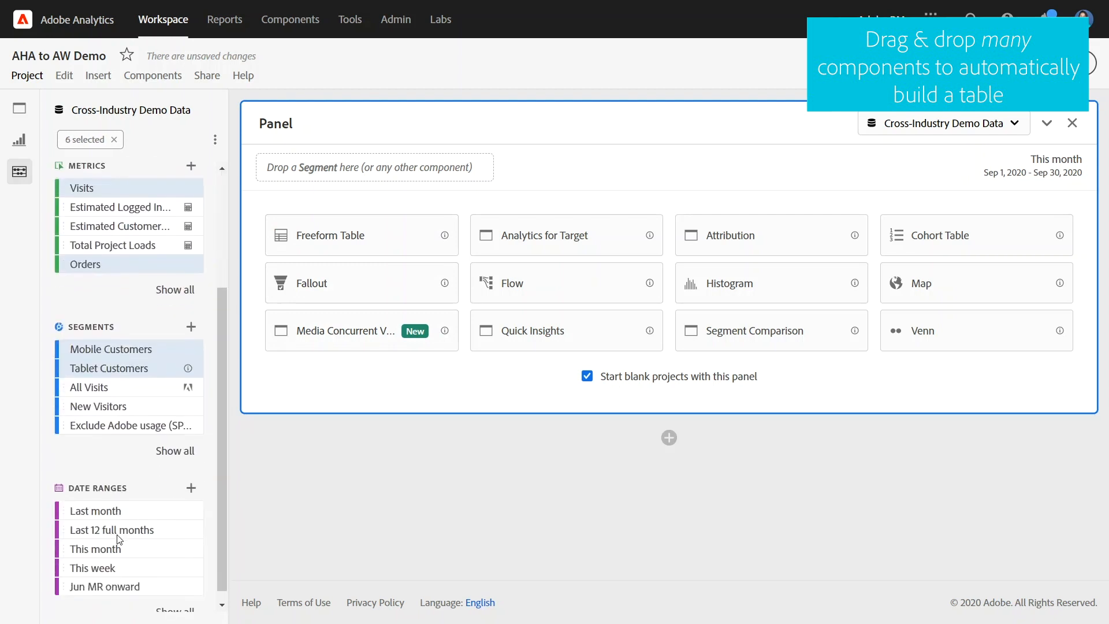
pyautogui.keyDown('ctrl'); pyautogui.click(124, 502); pyautogui.keyUp('ctrl')
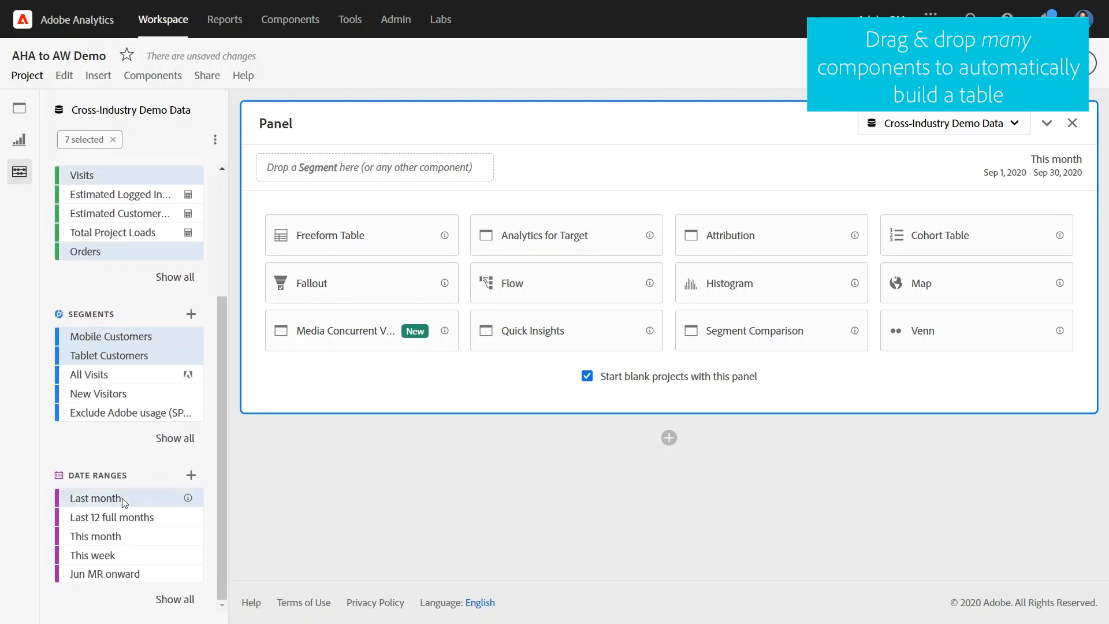
pyautogui.moveTo(122, 500); pyautogui.dragTo(481, 293)
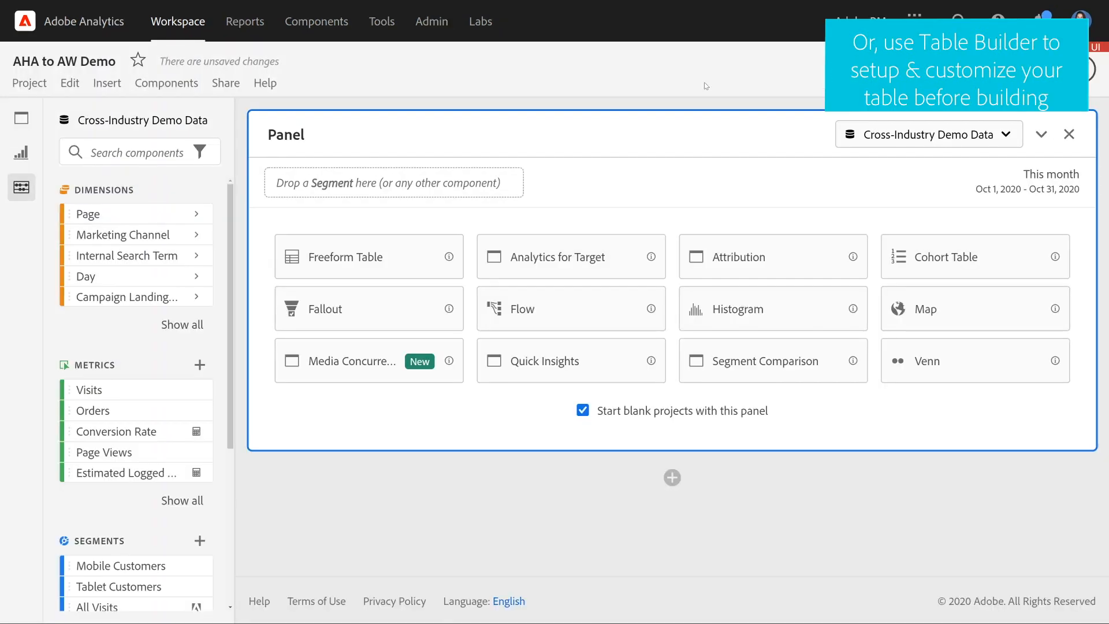
# Add a freeform table with Table Builder enabled, using Marketing Channel as rows with Page as its breakdown
pyautogui.click(375, 256)
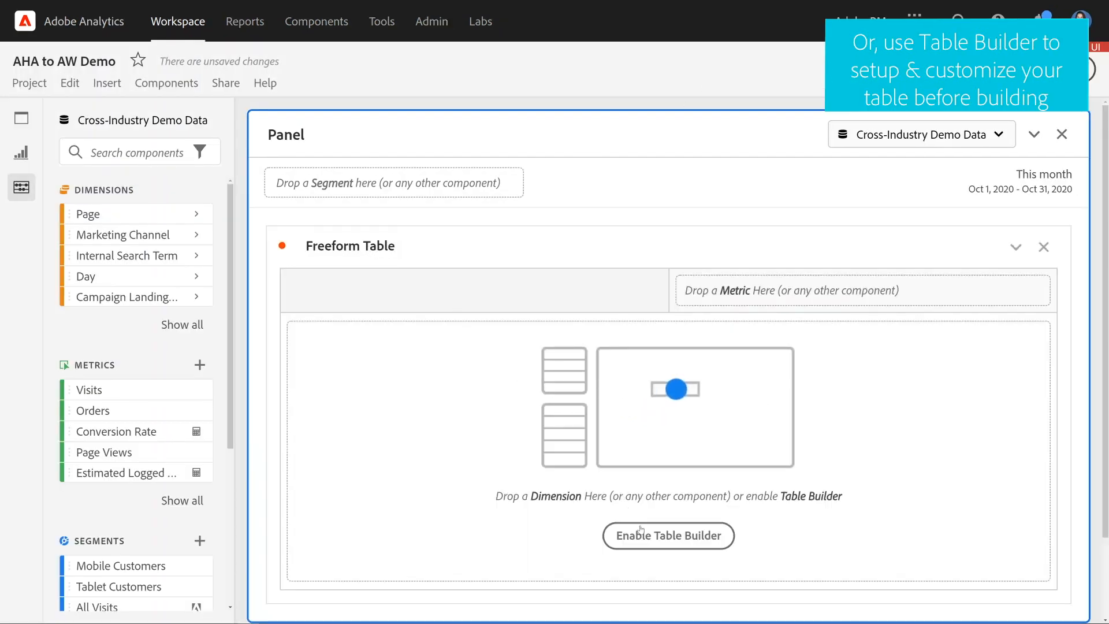
pyautogui.click(655, 539)
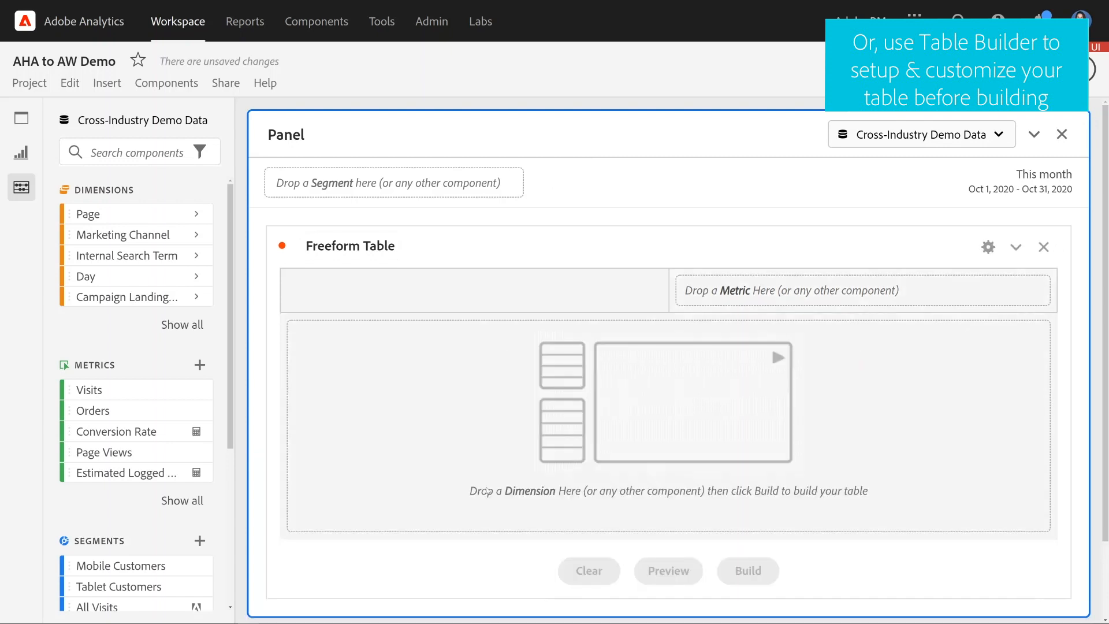
pyautogui.moveTo(133, 234); pyautogui.dragTo(341, 348)
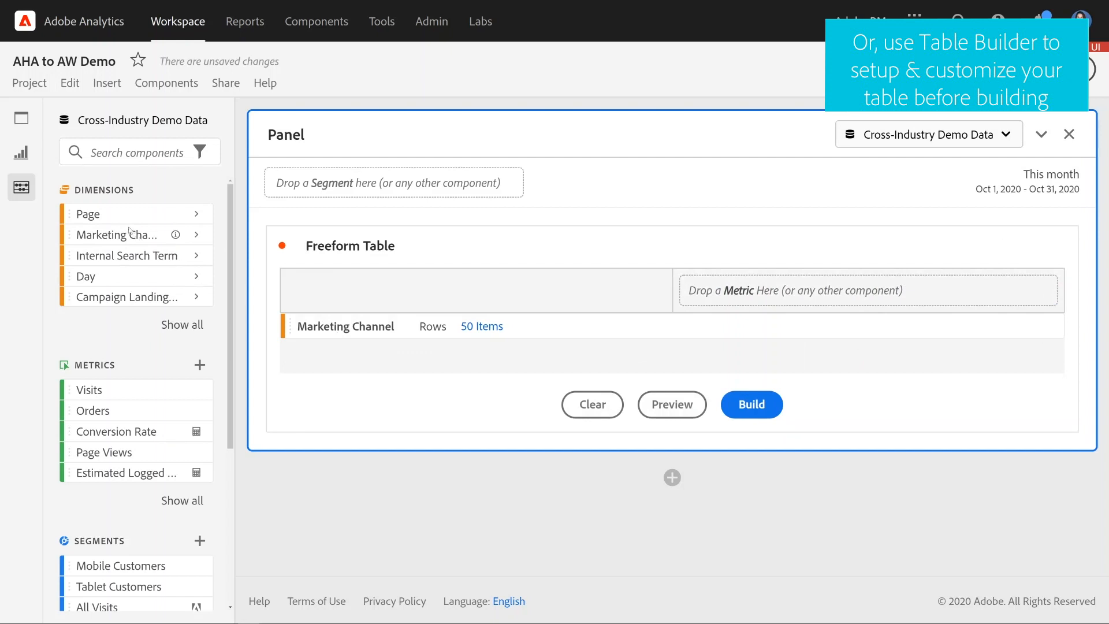
pyautogui.moveTo(111, 216); pyautogui.dragTo(292, 347)
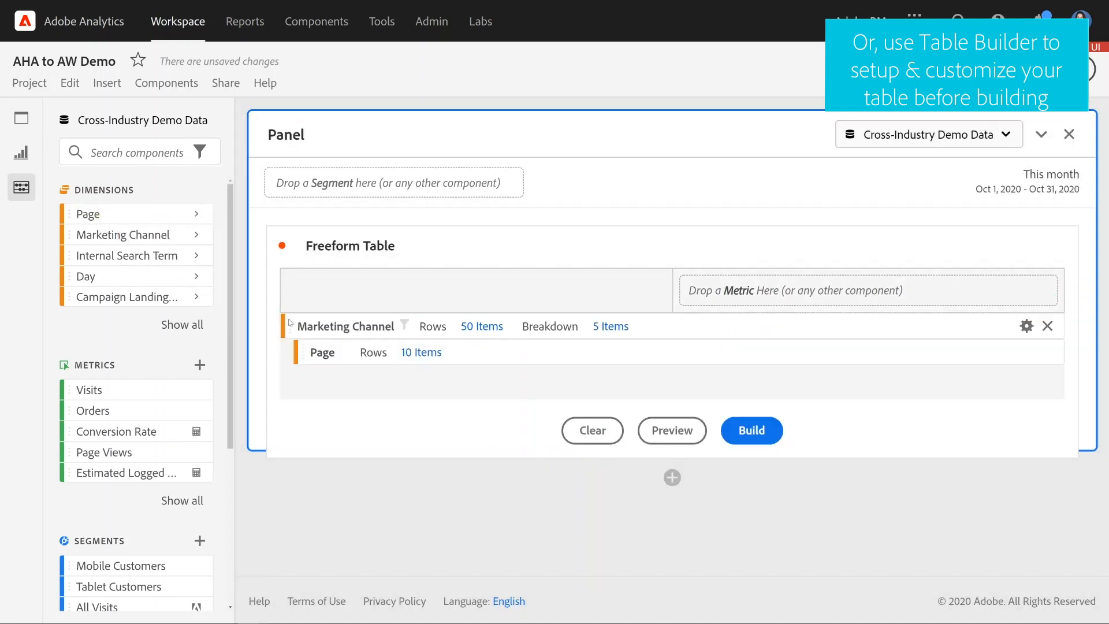
# Find the Mobile Device Type dimension with the search "mobile device" and nest it beneath Page in the table rows
pyautogui.click(134, 151)
pyautogui.write('mobile device')
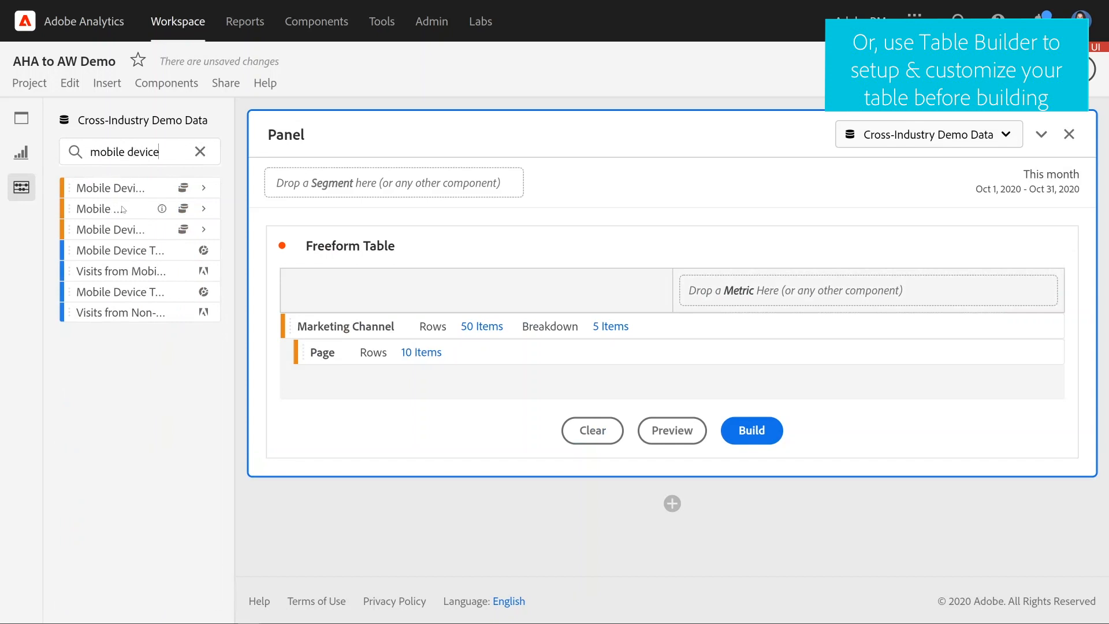
pyautogui.moveTo(125, 208); pyautogui.dragTo(366, 376)
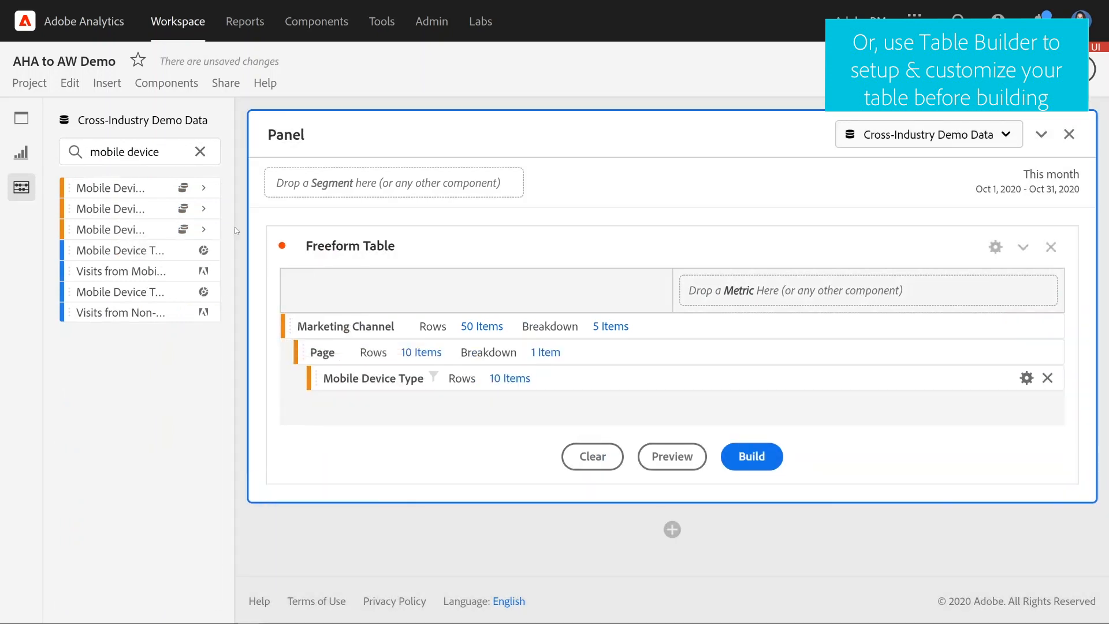
pyautogui.click(200, 151)
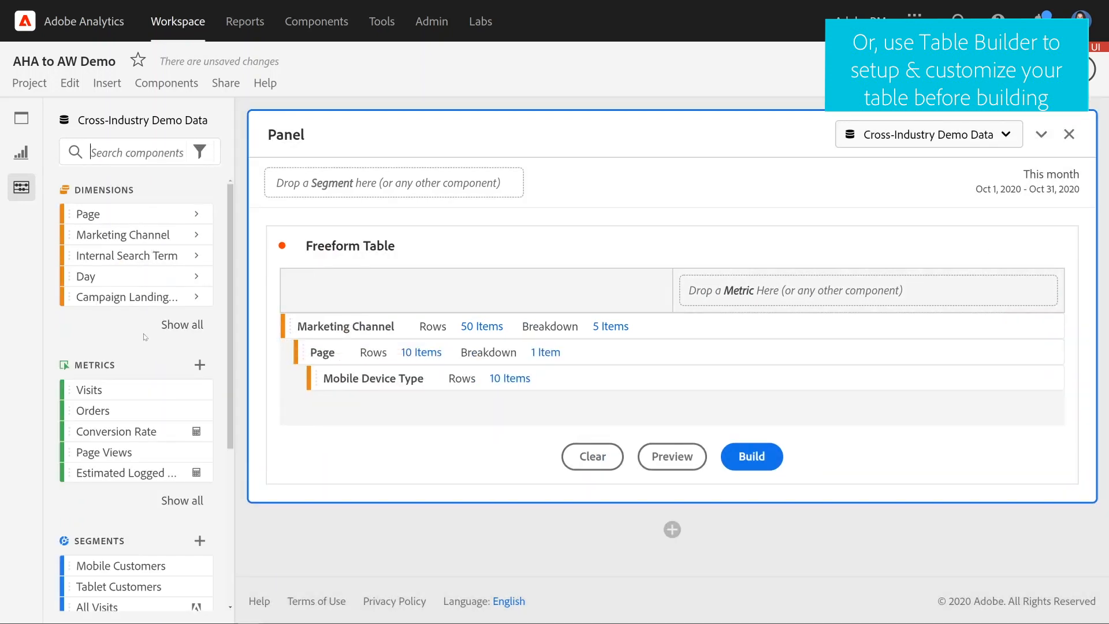
# Add the Visits, Orders and Conversion Rate metrics together as the table's columns
pyautogui.click(136, 390)
pyautogui.keyDown('shift'); pyautogui.click(133, 432); pyautogui.keyUp('shift')
pyautogui.moveTo(132, 432); pyautogui.dragTo(809, 283)
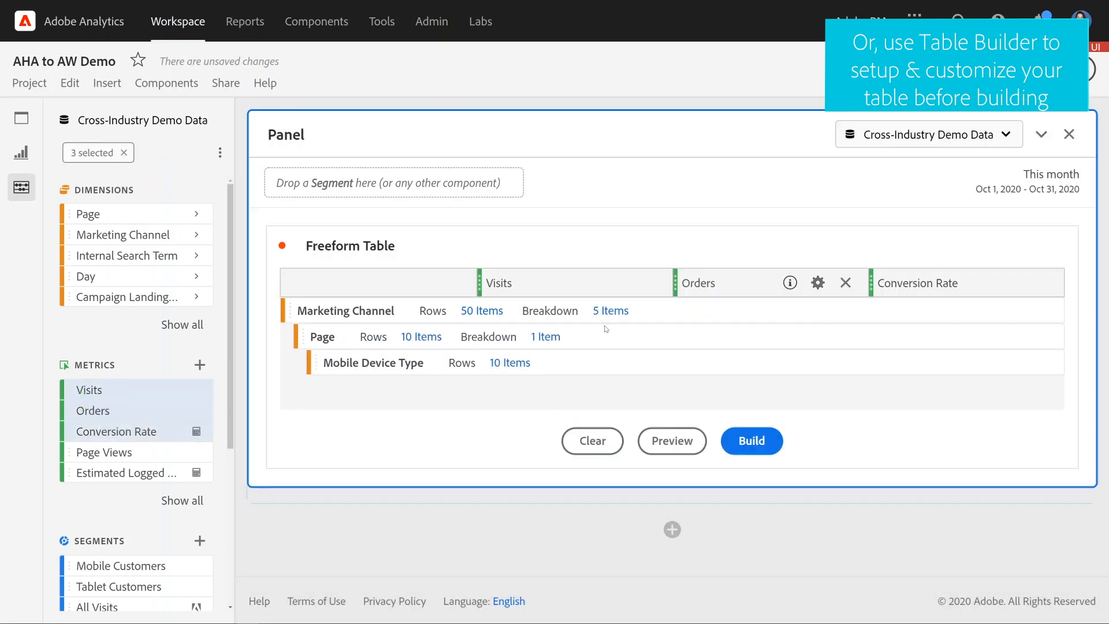
# Split the Orders column by the Mobile Customers and Tablet Customers segments
pyautogui.click(139, 565)
pyautogui.keyDown('shift'); pyautogui.click(137, 580); pyautogui.keyUp('shift')
pyautogui.moveTo(137, 579); pyautogui.dragTo(707, 295)
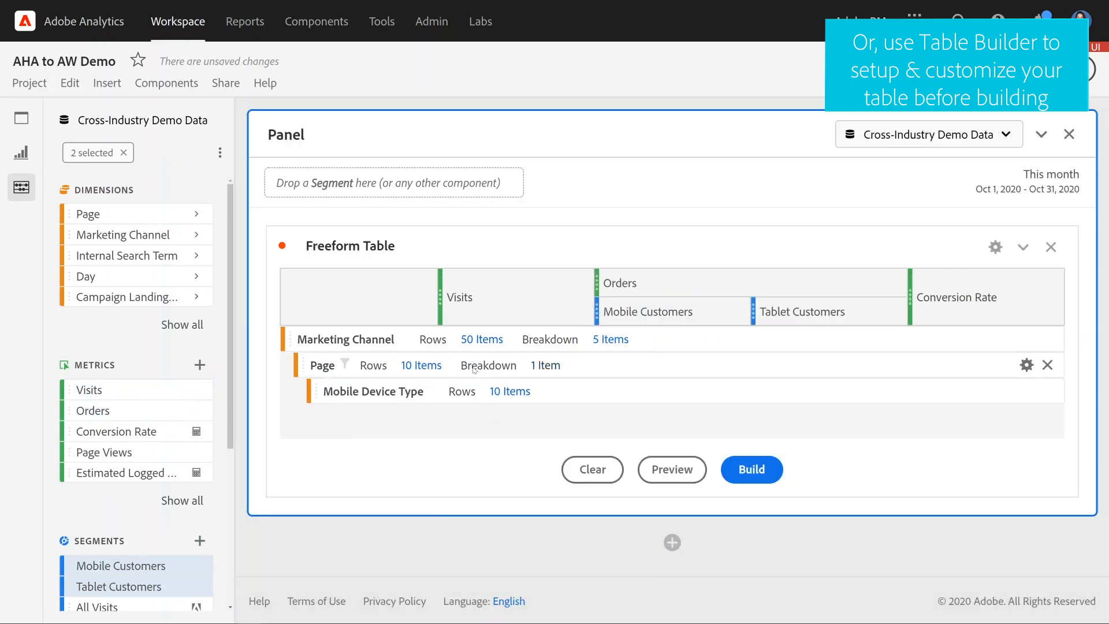
# Set the Page dimension to 100 row items and 5 breakdown items
pyautogui.click(412, 367)
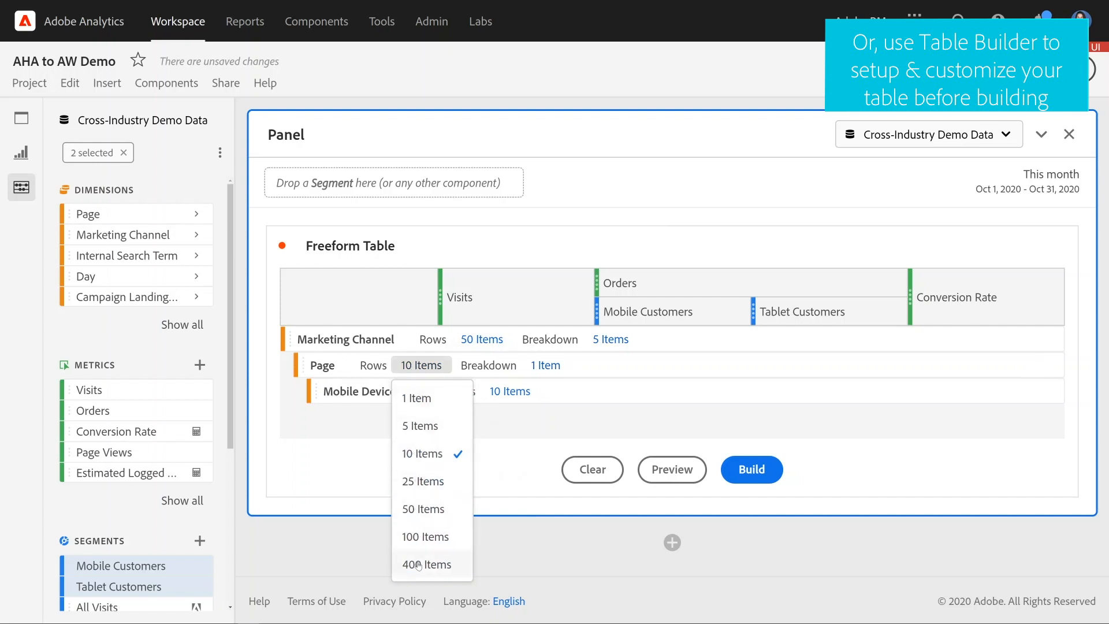
pyautogui.click(421, 537)
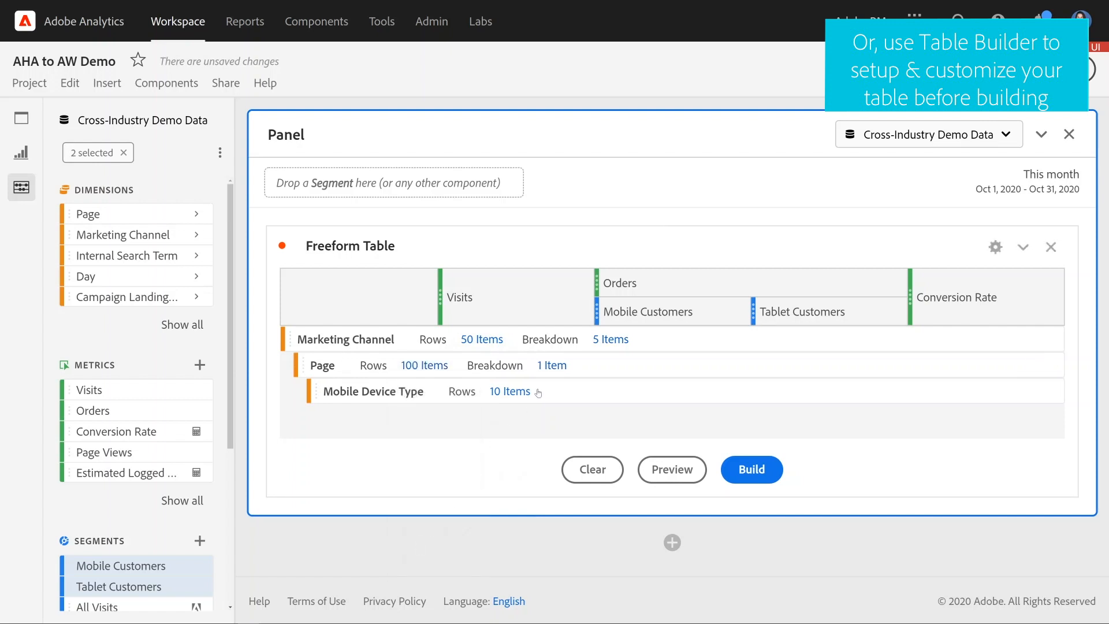
pyautogui.click(552, 366)
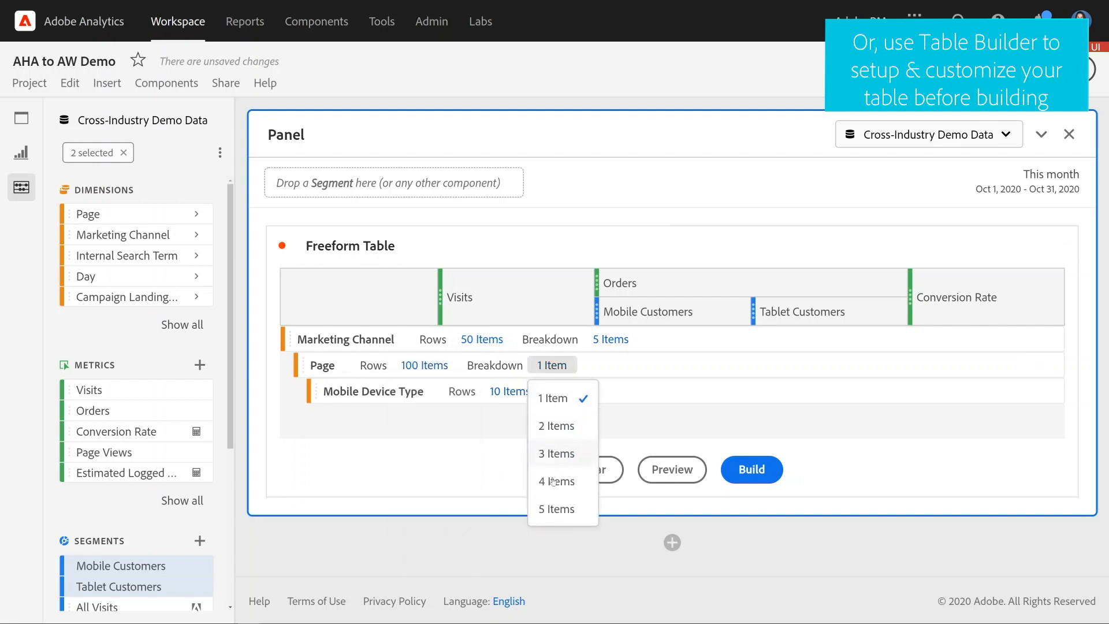
pyautogui.click(551, 509)
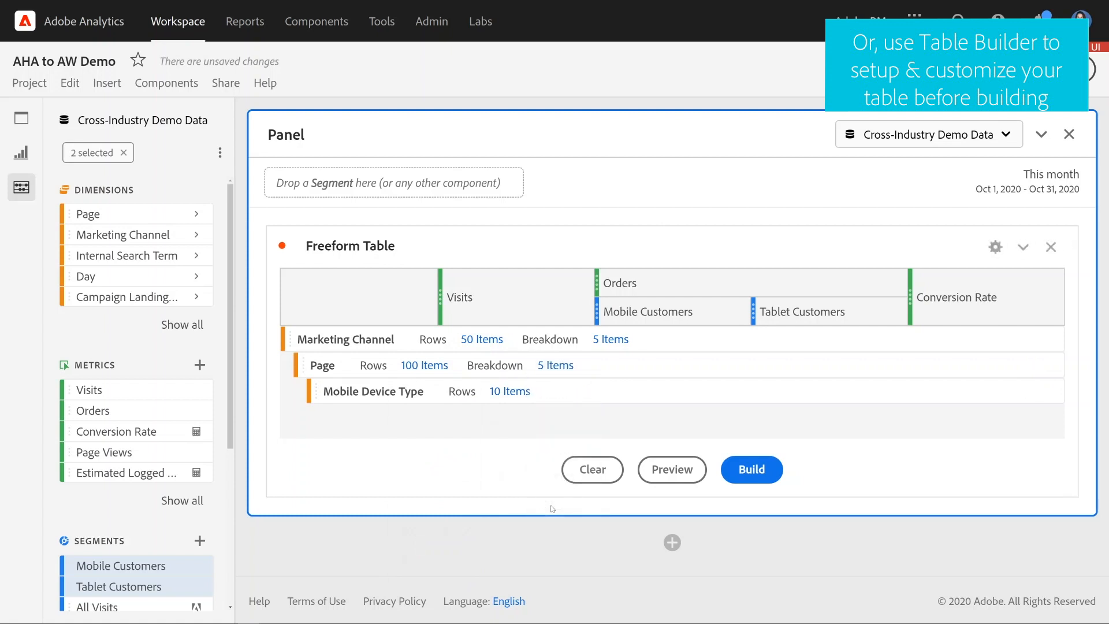
# Preview the configured freeform table's layout and build the table
pyautogui.click(673, 470)
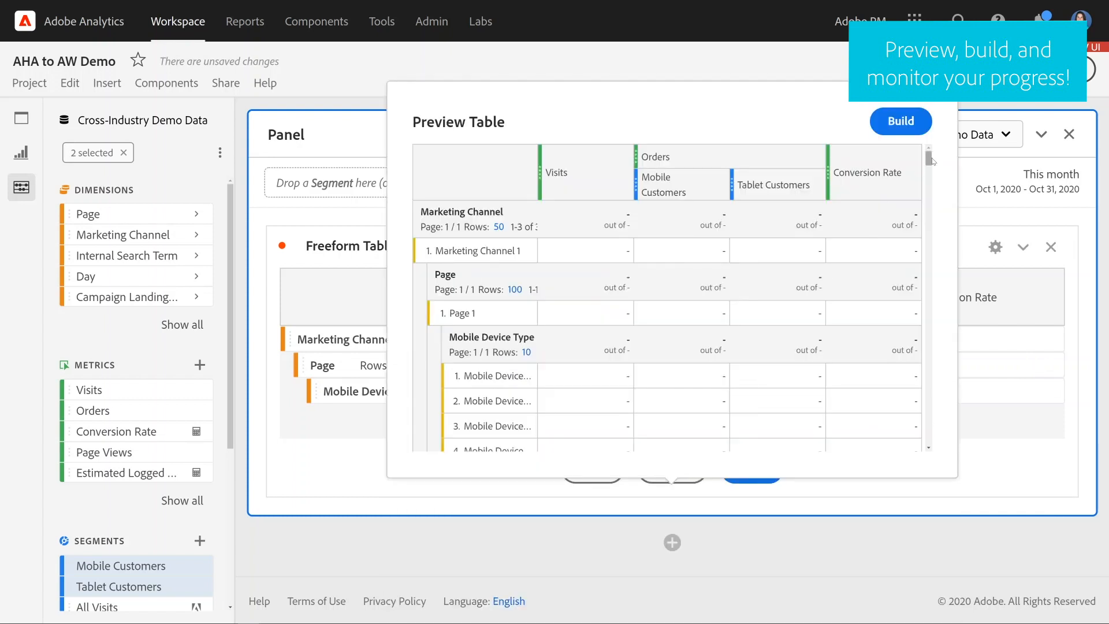
pyautogui.moveTo(929, 161); pyautogui.dragTo(930, 191)
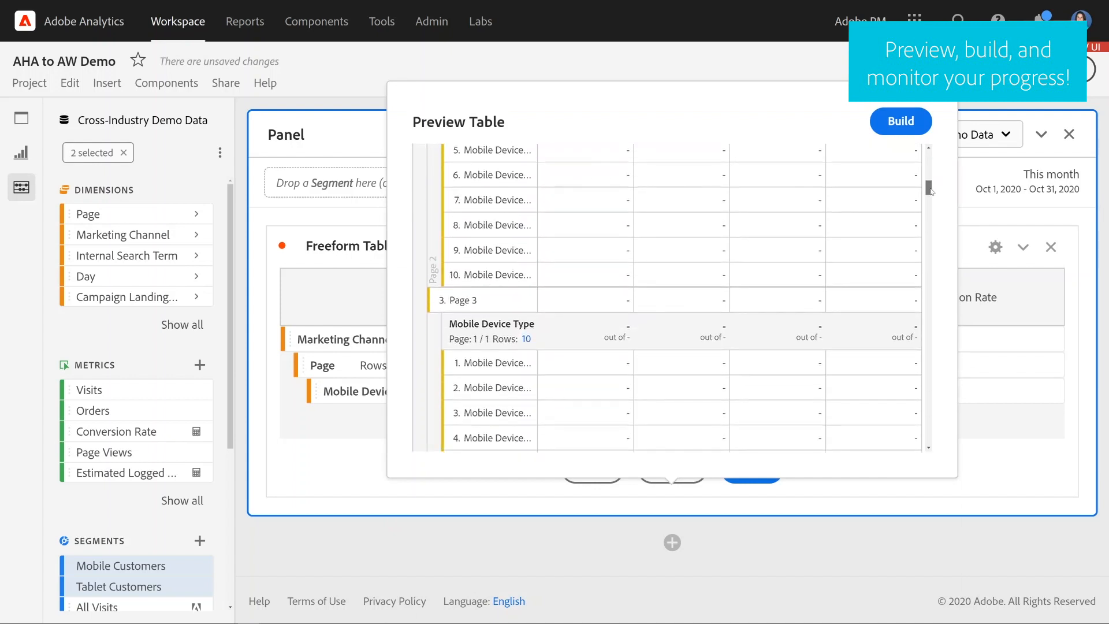
pyautogui.click(838, 496)
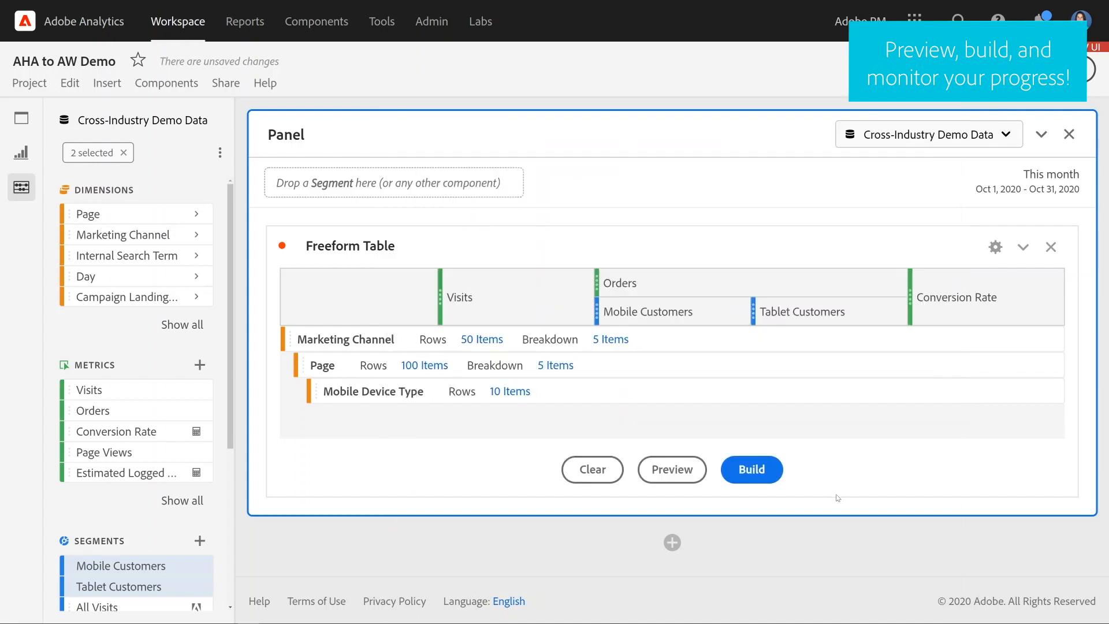
pyautogui.click(761, 474)
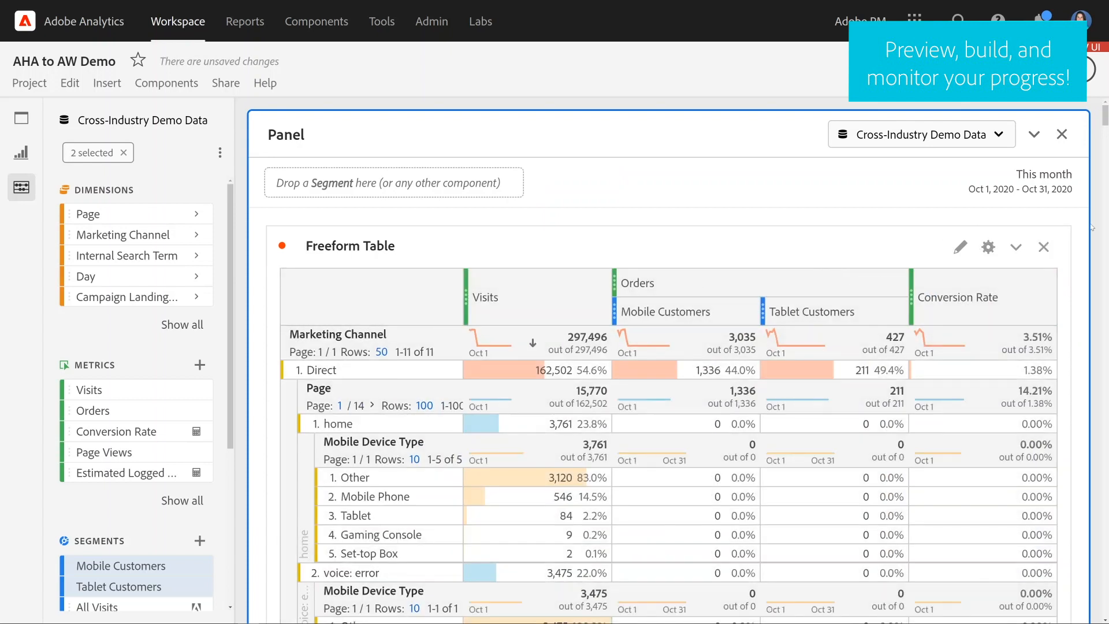
pyautogui.moveTo(1105, 122)
pyautogui.mouseDown()
pyautogui.moveTo(1107, 146)
pyautogui.moveTo(1107, 125)
pyautogui.mouseUp()
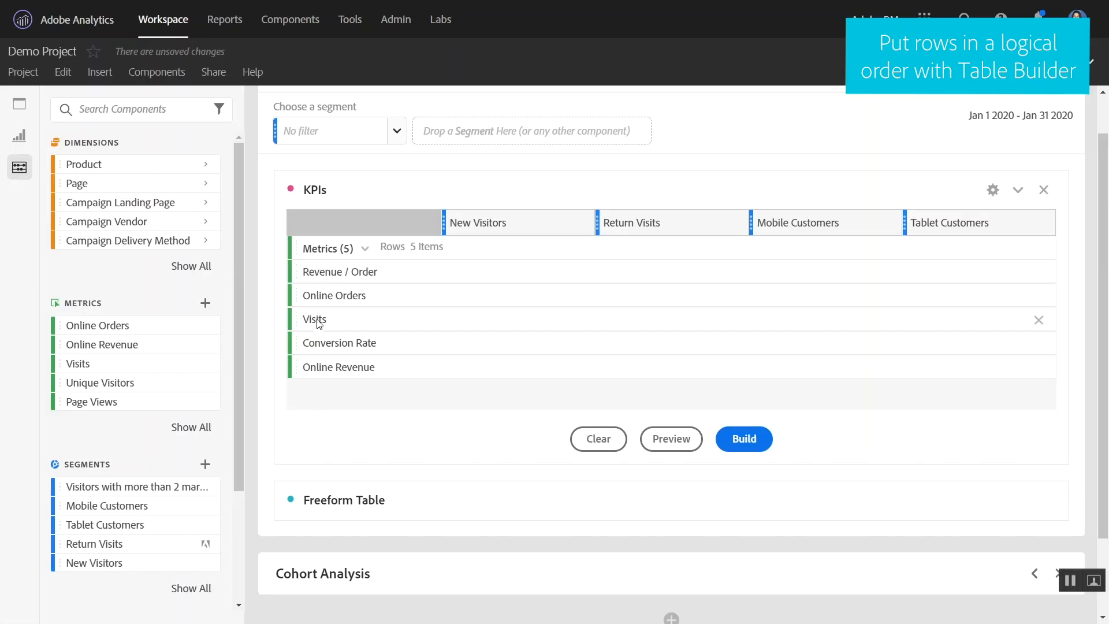
# Reorder the KPIs table rows to Visits, Online Orders, Conversion Rate, Online Revenue and Revenue / Order, and build the table
pyautogui.moveTo(311, 321); pyautogui.dragTo(313, 376)
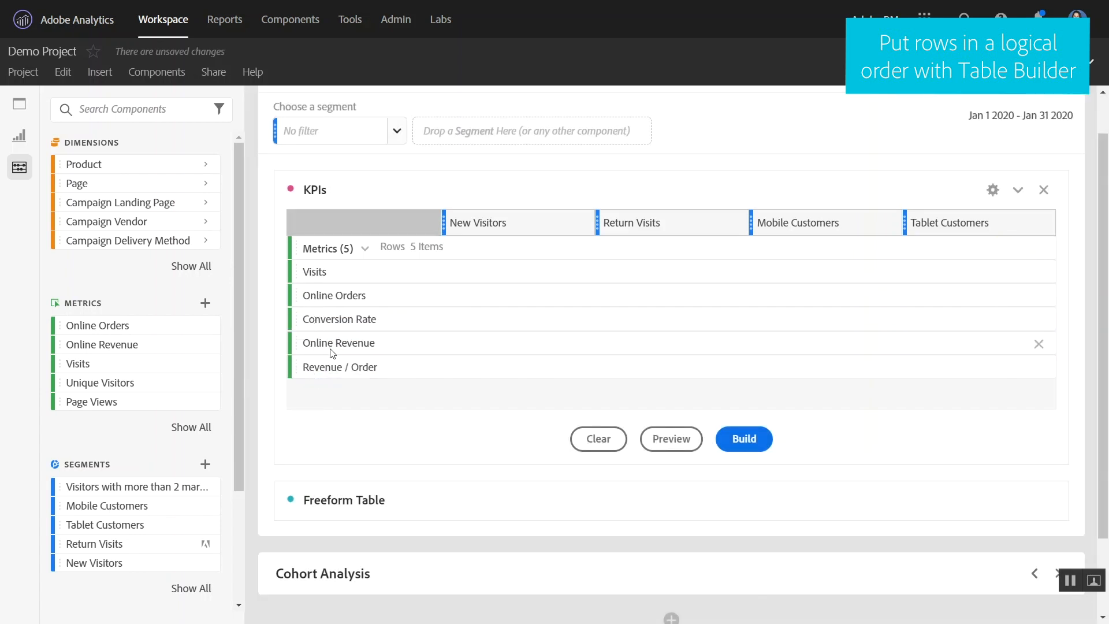
pyautogui.click(741, 439)
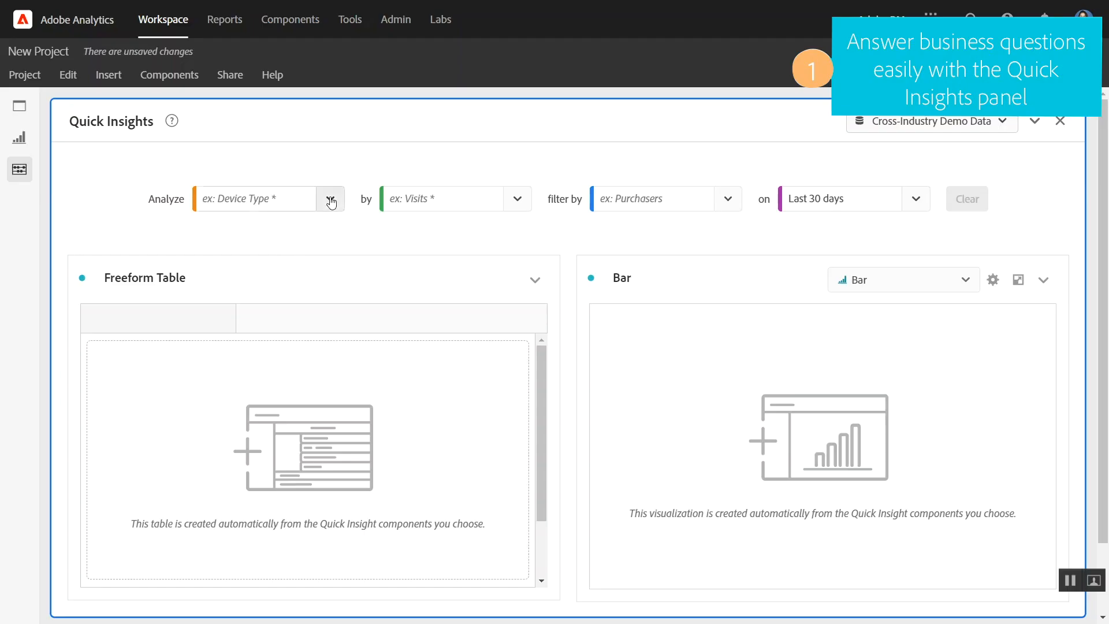
# Set the Quick Insights panel to analyze Marketing Channel by Visits
pyautogui.click(330, 199)
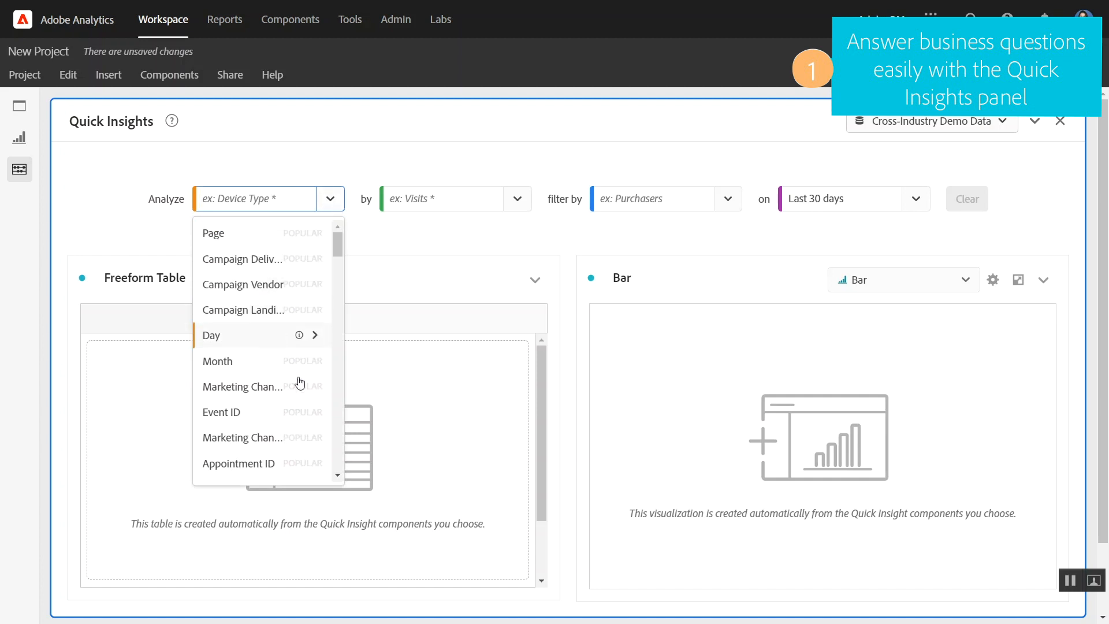
pyautogui.click(268, 387)
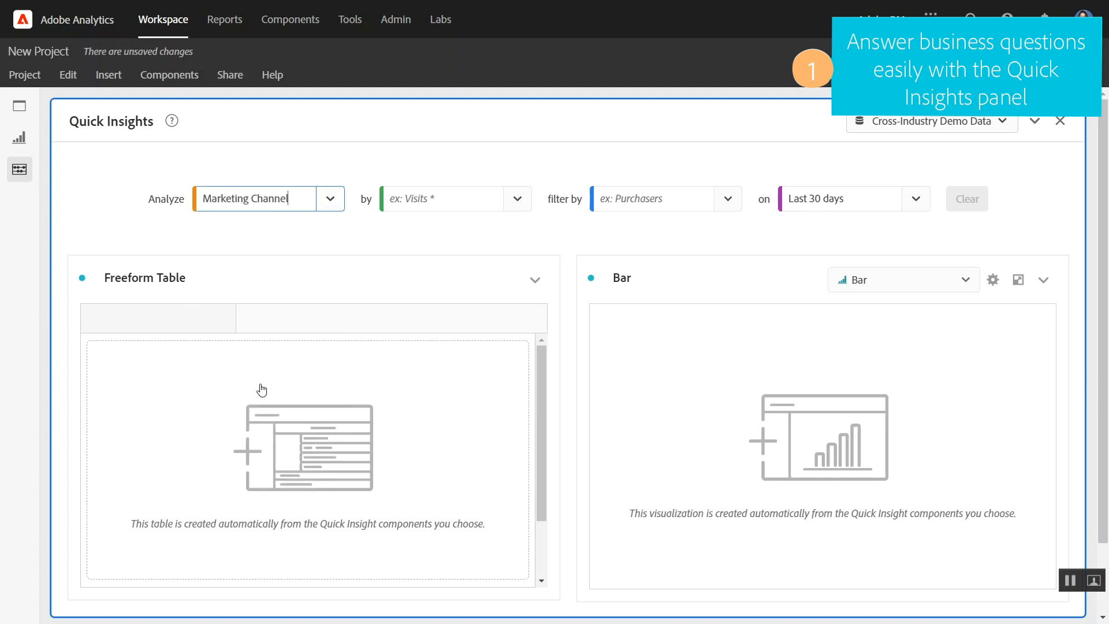
pyautogui.click(518, 199)
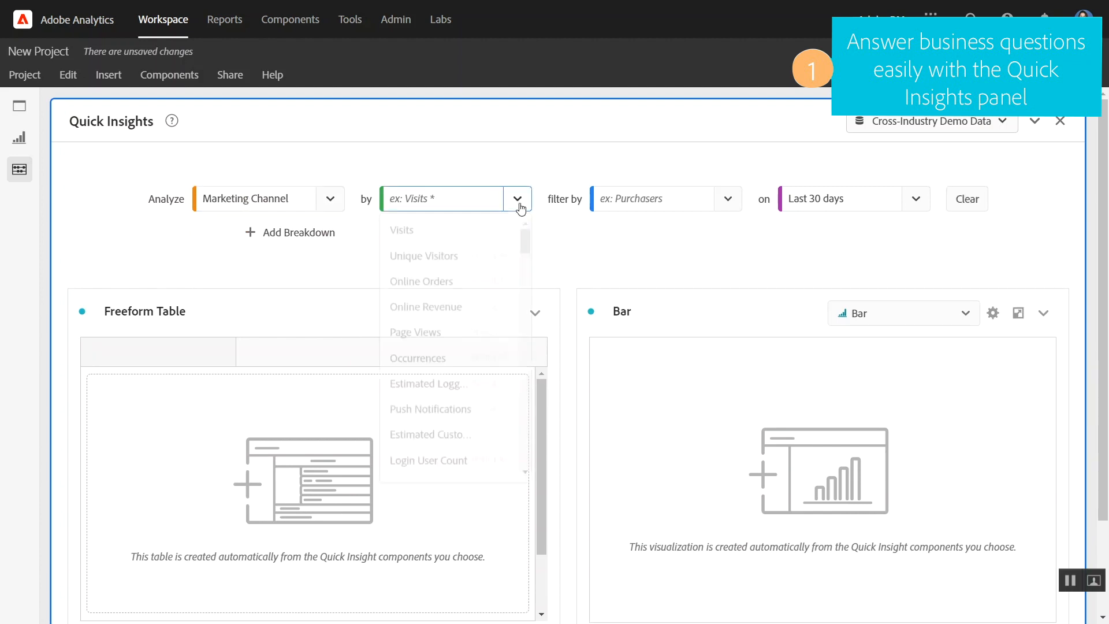
pyautogui.click(511, 230)
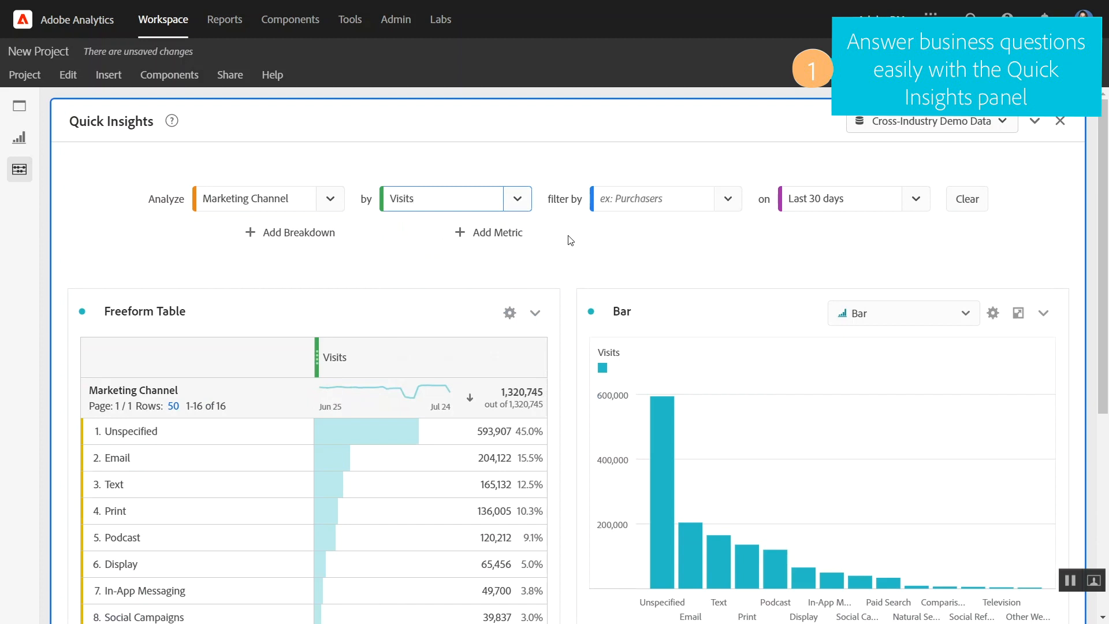
# Filter the Quick Insights analysis by the Mobile Customers segment combined with Tablet Customers
pyautogui.scroll(-2, 570, 239)
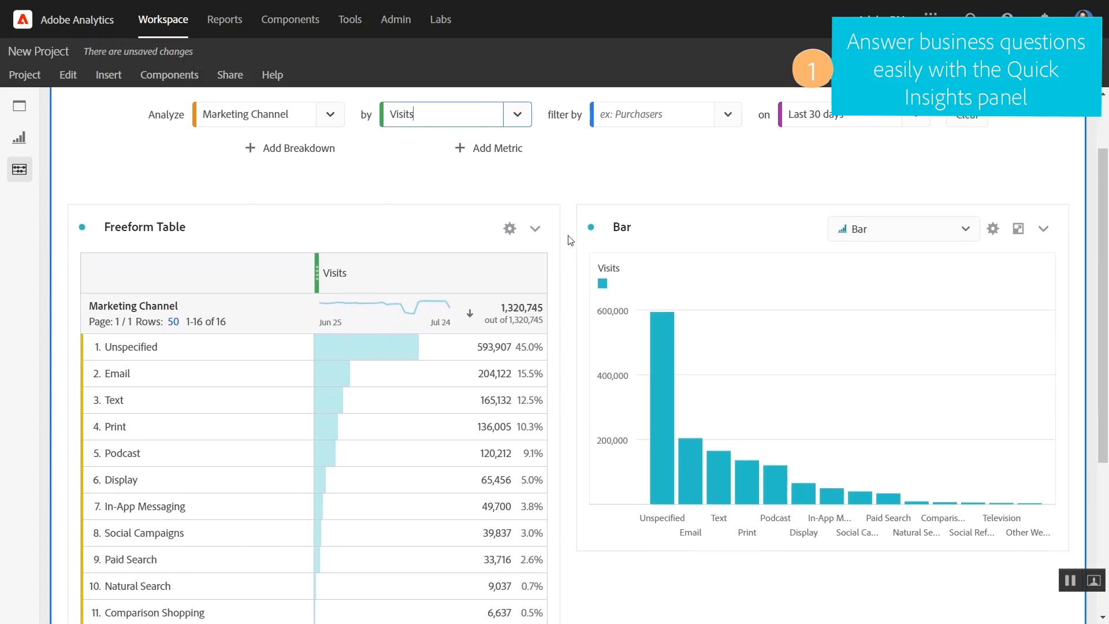
pyautogui.click(725, 117)
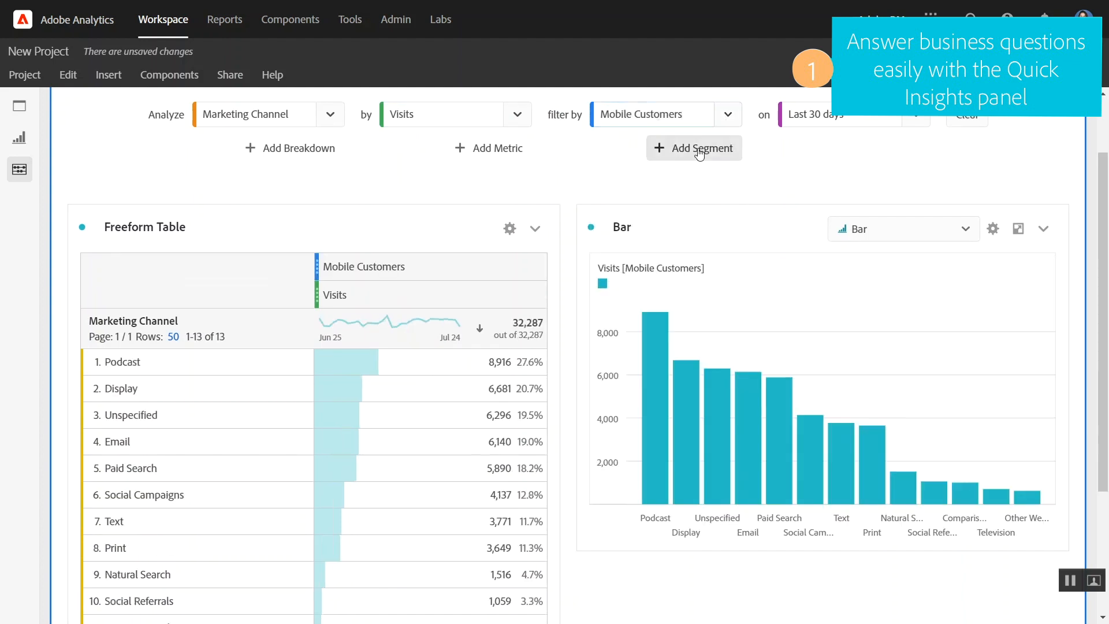
pyautogui.click(696, 149)
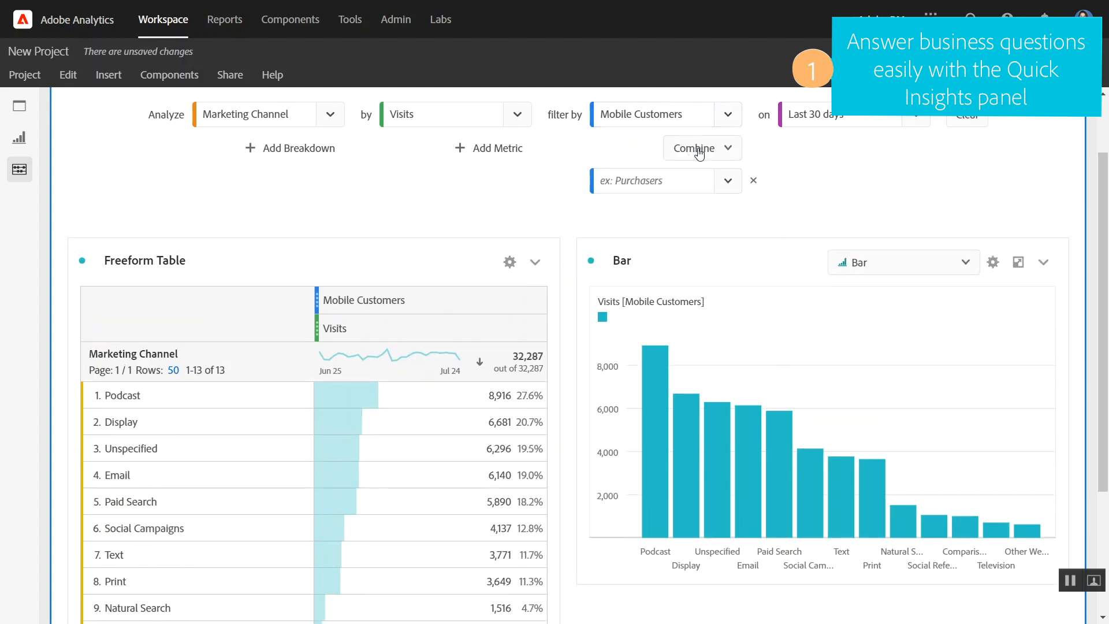
pyautogui.click(727, 182)
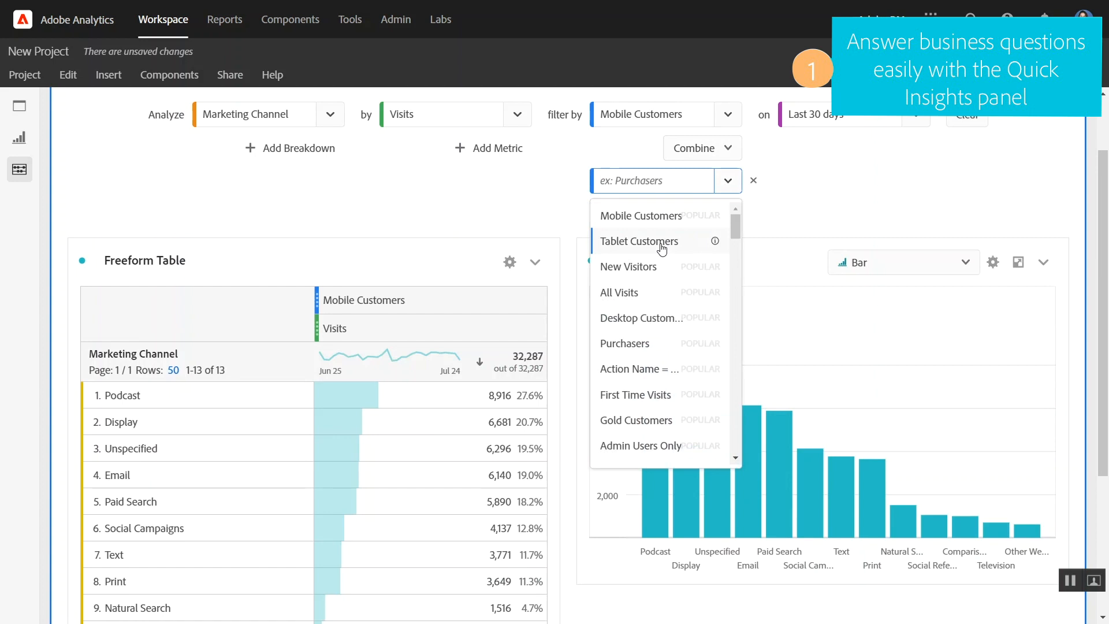
pyautogui.click(714, 241)
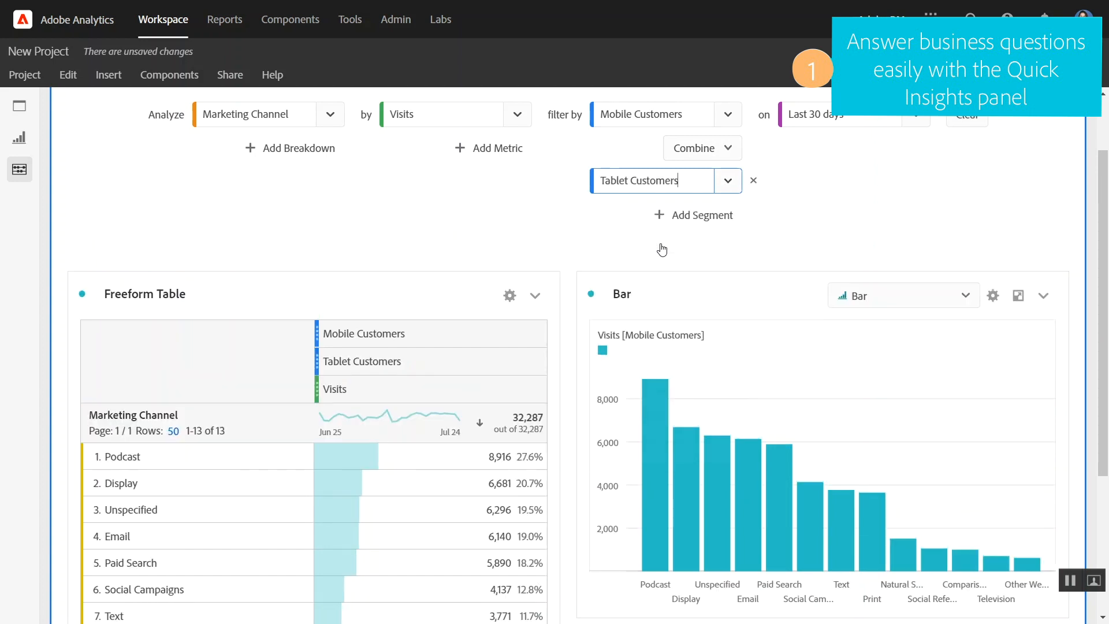
# Switch the Mobile Customers and Tablet Customers segments in the Quick Insights filter to Compare
pyautogui.click(728, 149)
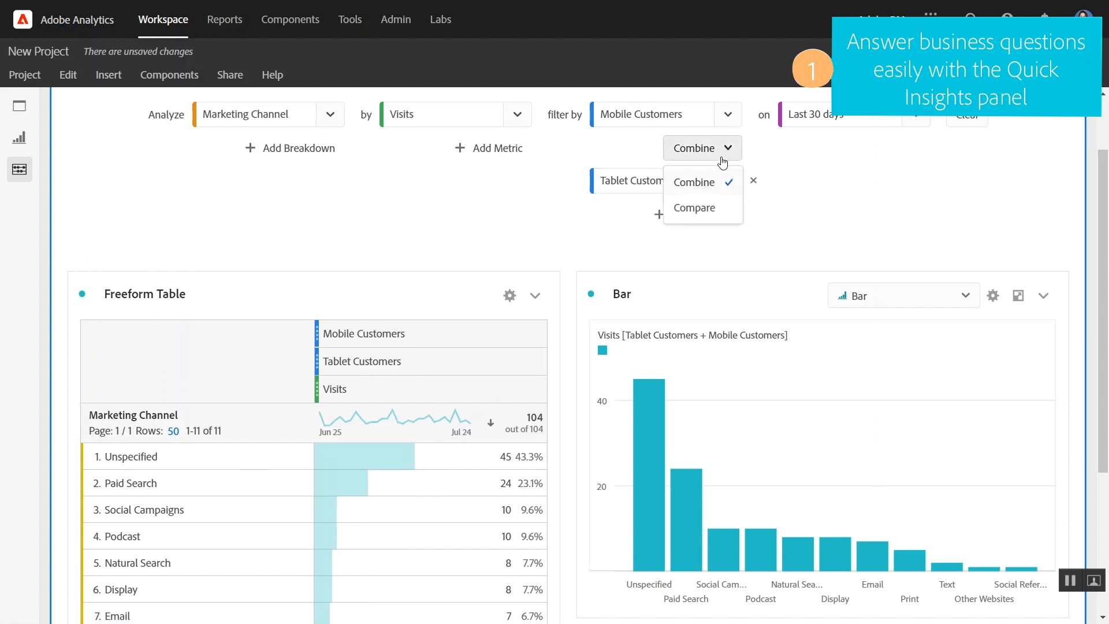
pyautogui.click(707, 209)
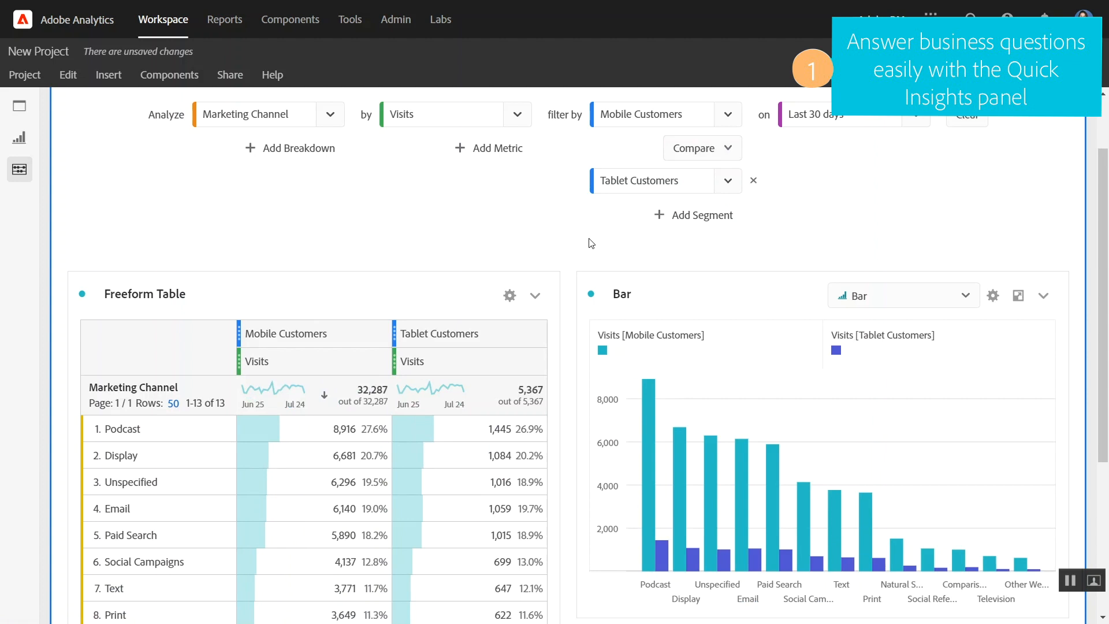
# Add a Page breakdown to the Marketing Channel analysis and review the resulting table and bar chart
pyautogui.click(310, 152)
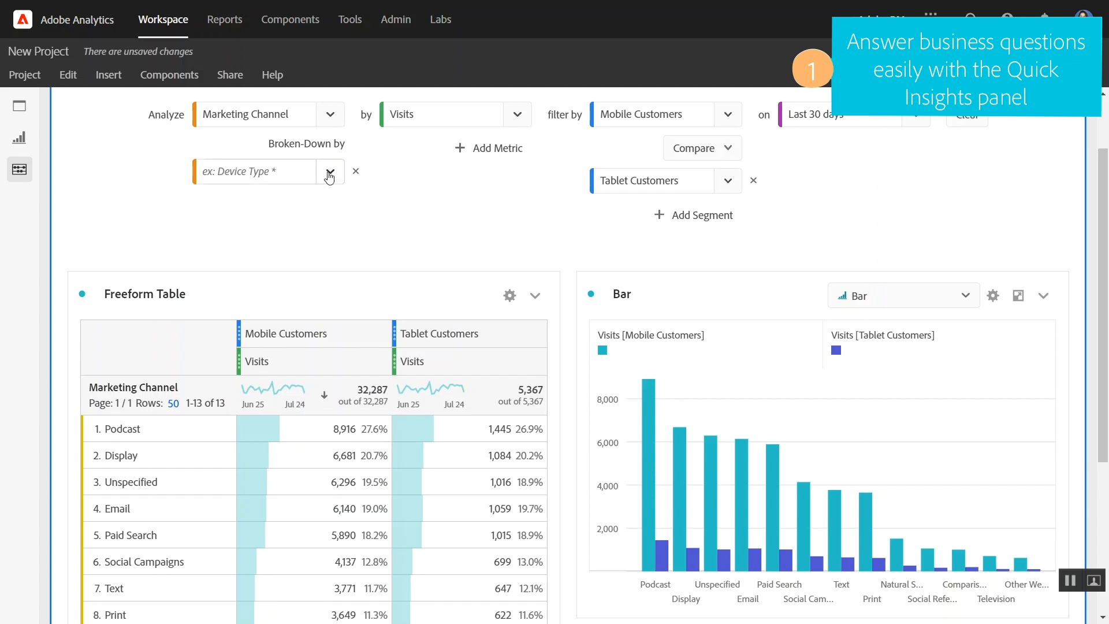
pyautogui.click(330, 172)
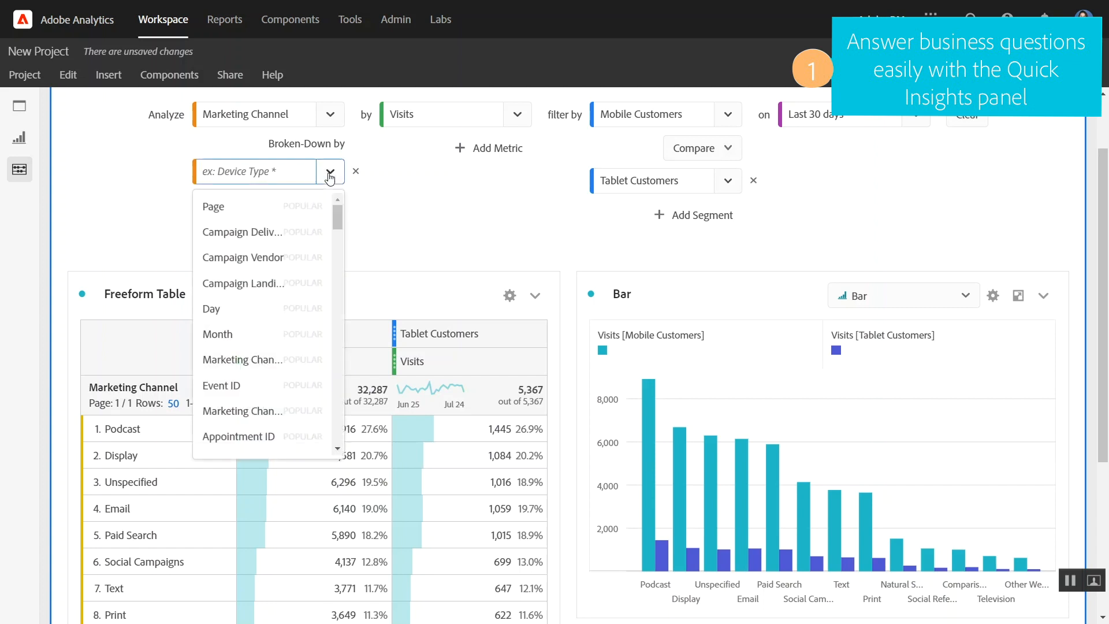
pyautogui.click(267, 217)
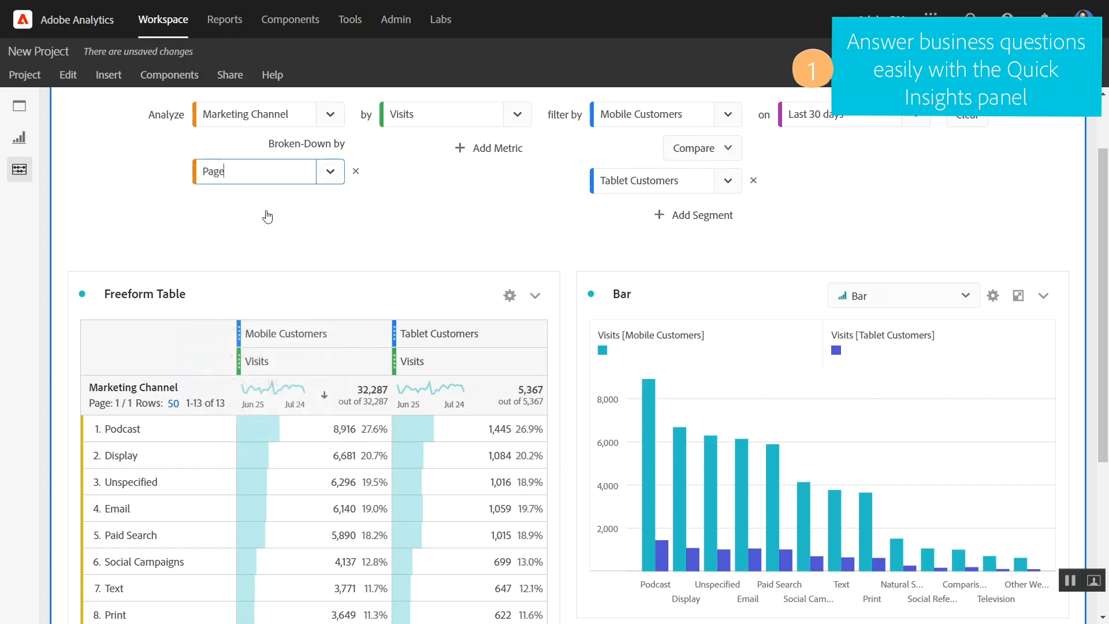
pyautogui.scroll(-2, 566, 263)
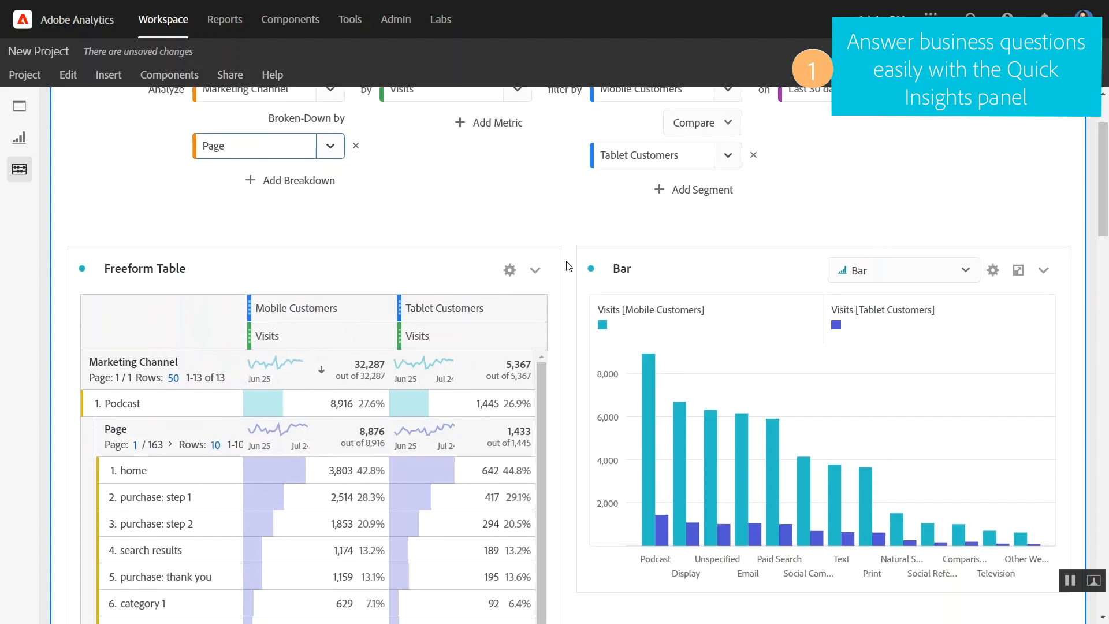
pyautogui.scroll(-4, 569, 265)
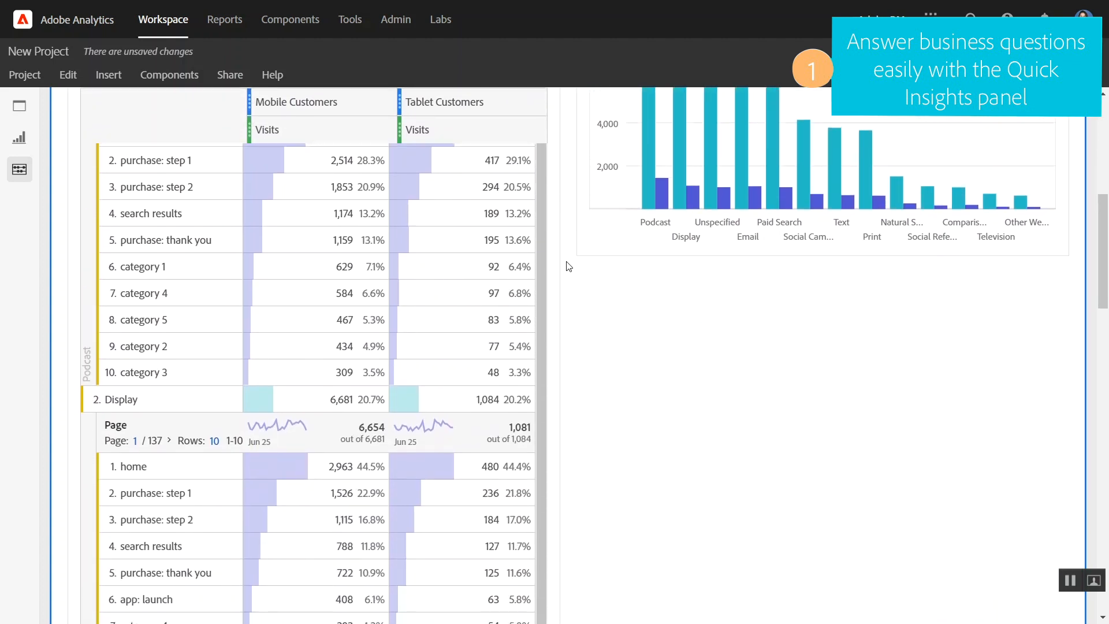
pyautogui.scroll(3, 569, 266)
pyautogui.scroll(2, 569, 266)
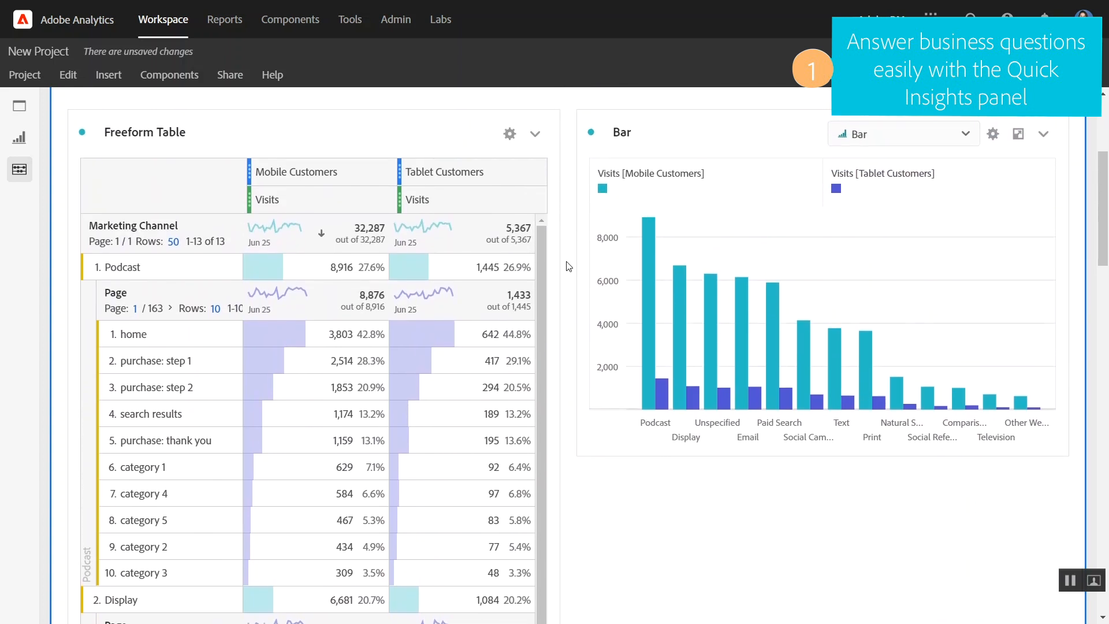
pyautogui.scroll(3, 569, 266)
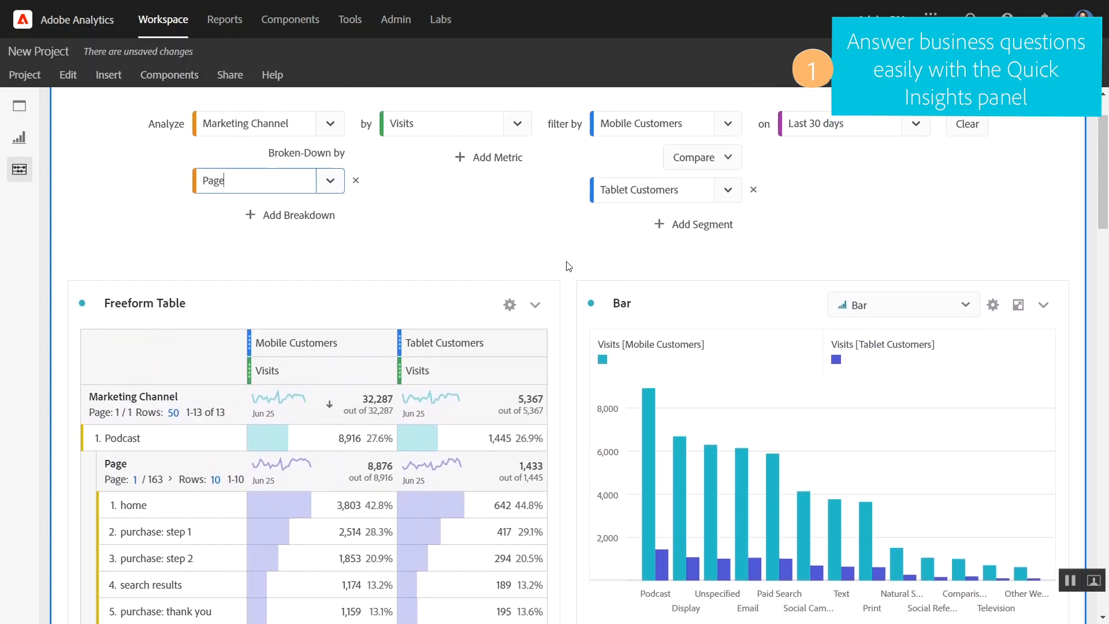
pyautogui.click(887, 316)
# Examine the Experiences by Activity Impressions table and the descriptions of its Lift (Lower), Lift (Mid) and Confidence columns
pyautogui.scroll(-1, 898, 459)
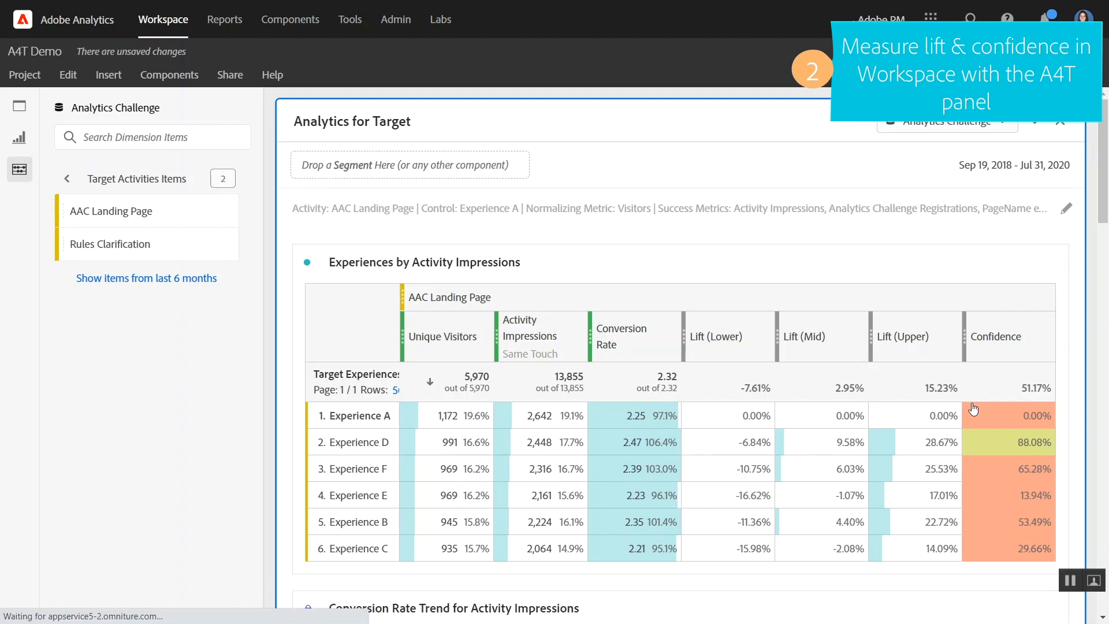
pyautogui.moveTo(1104, 184); pyautogui.dragTo(1103, 215)
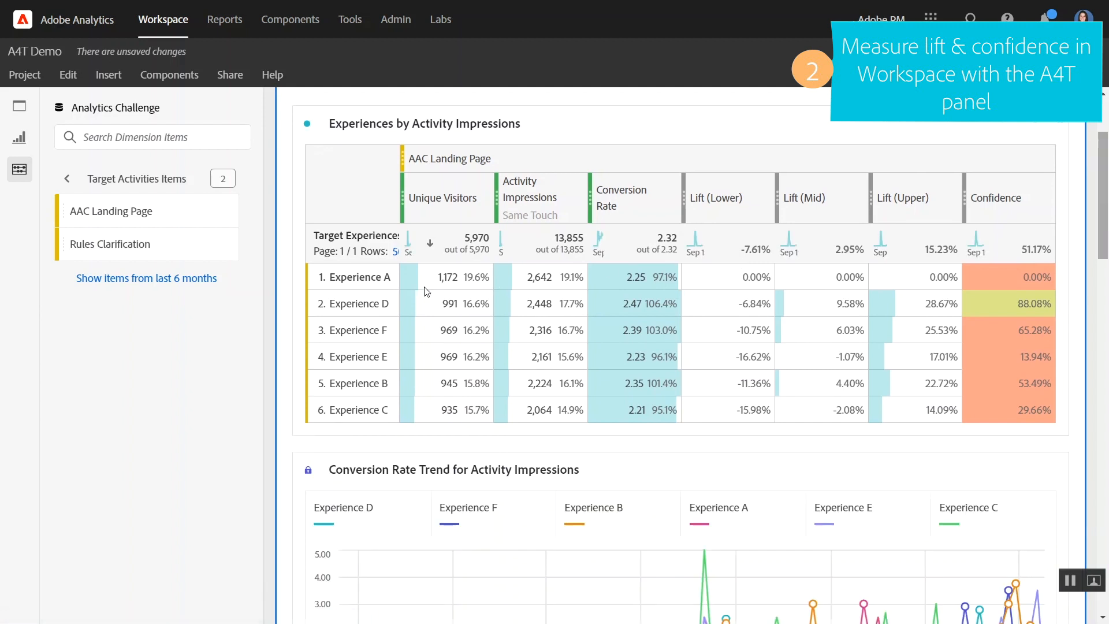
pyautogui.click(343, 283)
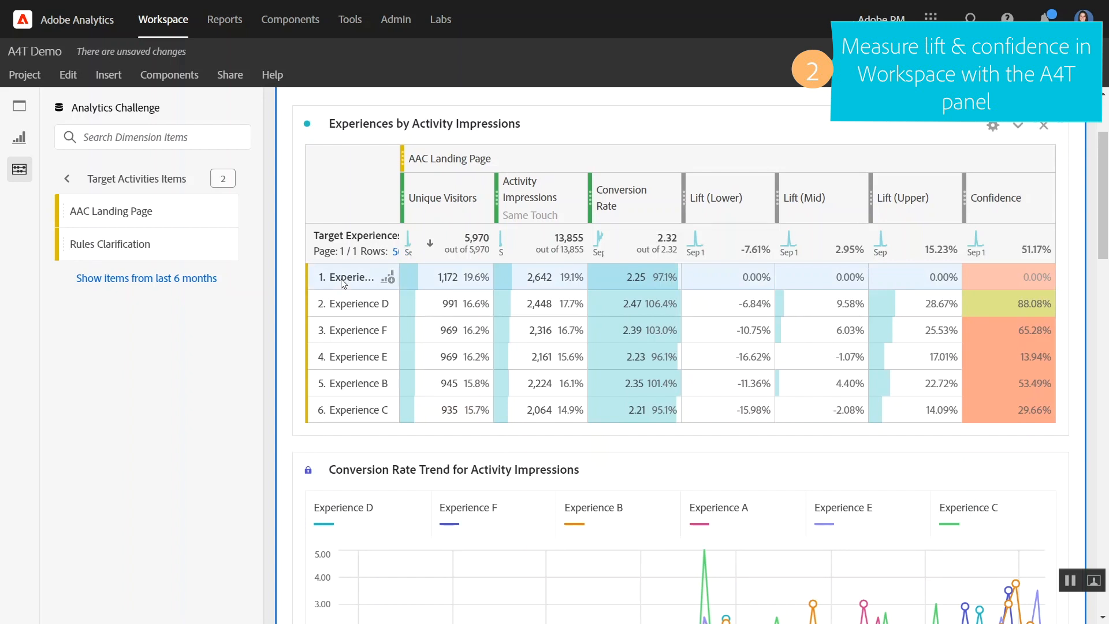
pyautogui.click(344, 283)
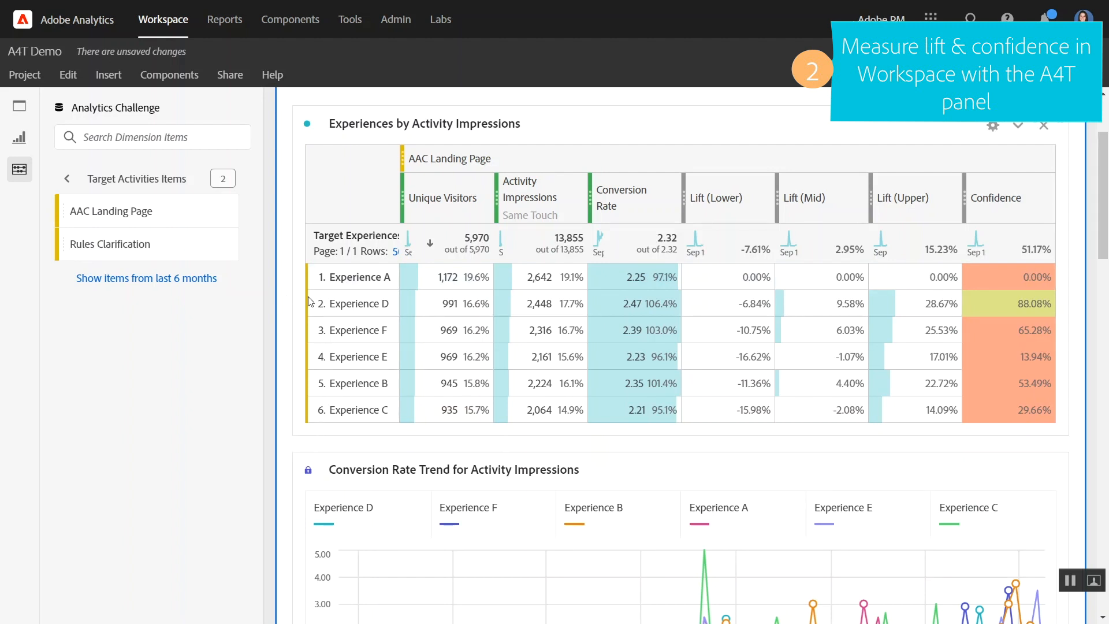
pyautogui.moveTo(732, 208)
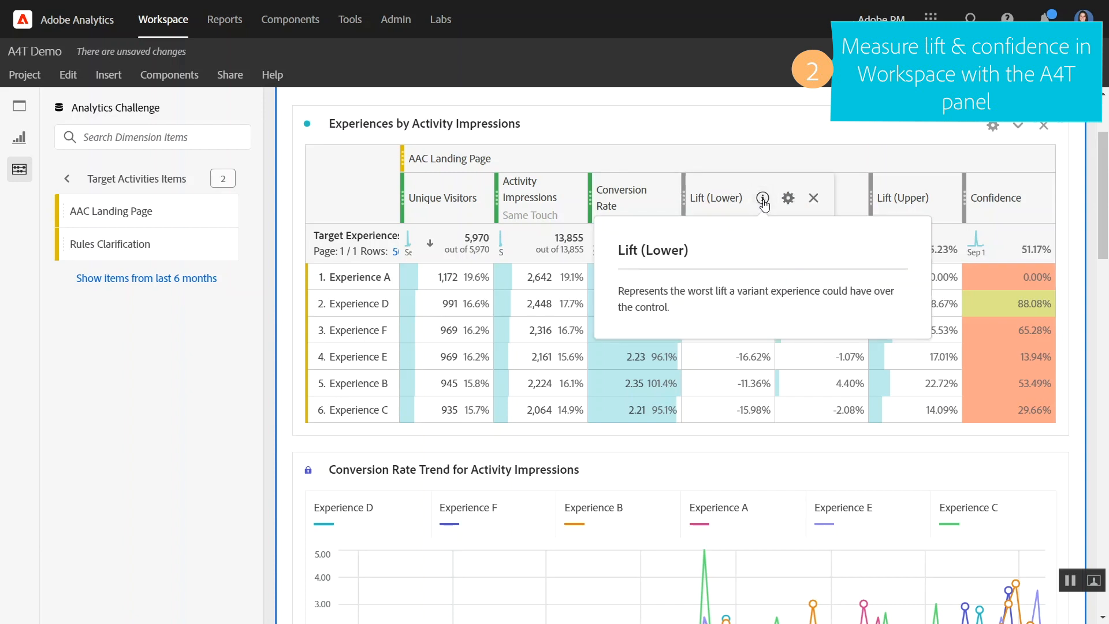
pyautogui.moveTo(848, 198)
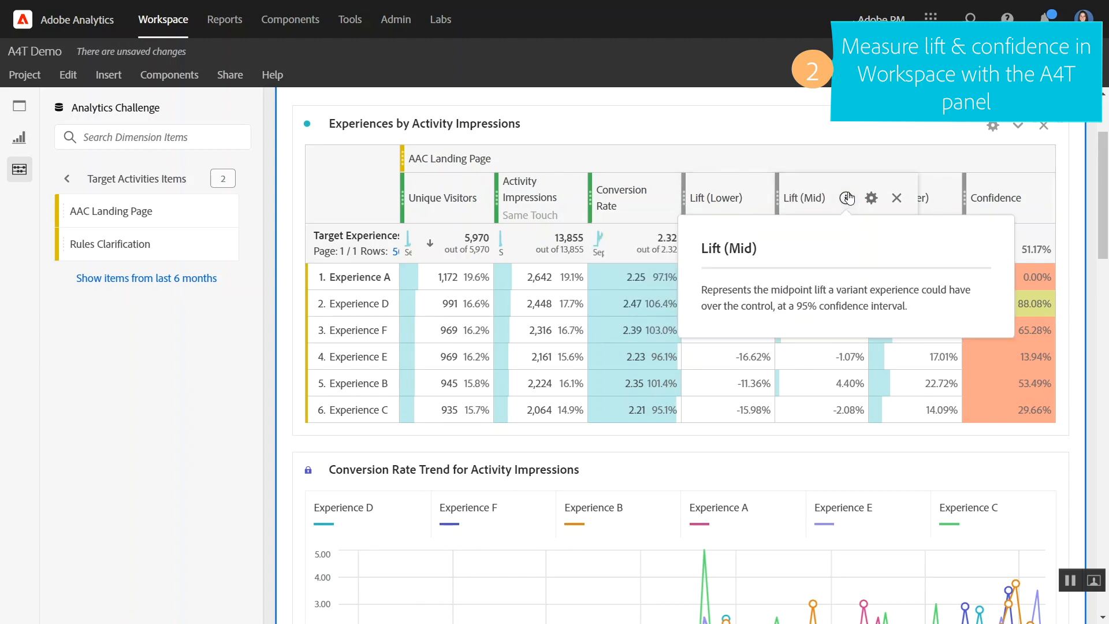
pyautogui.moveTo(1031, 200)
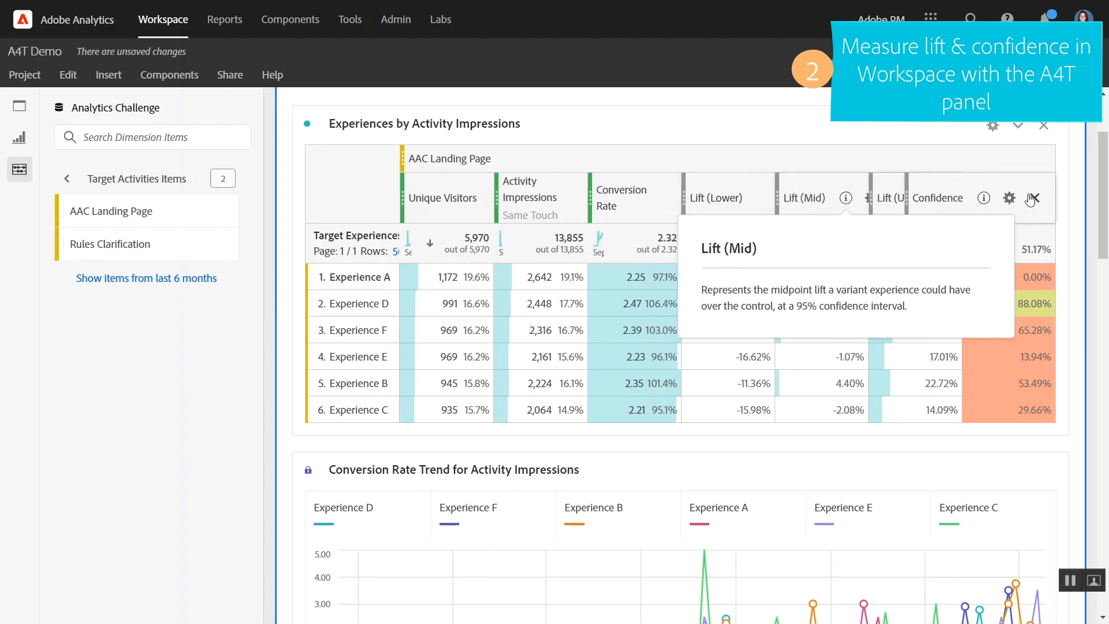
pyautogui.moveTo(983, 203)
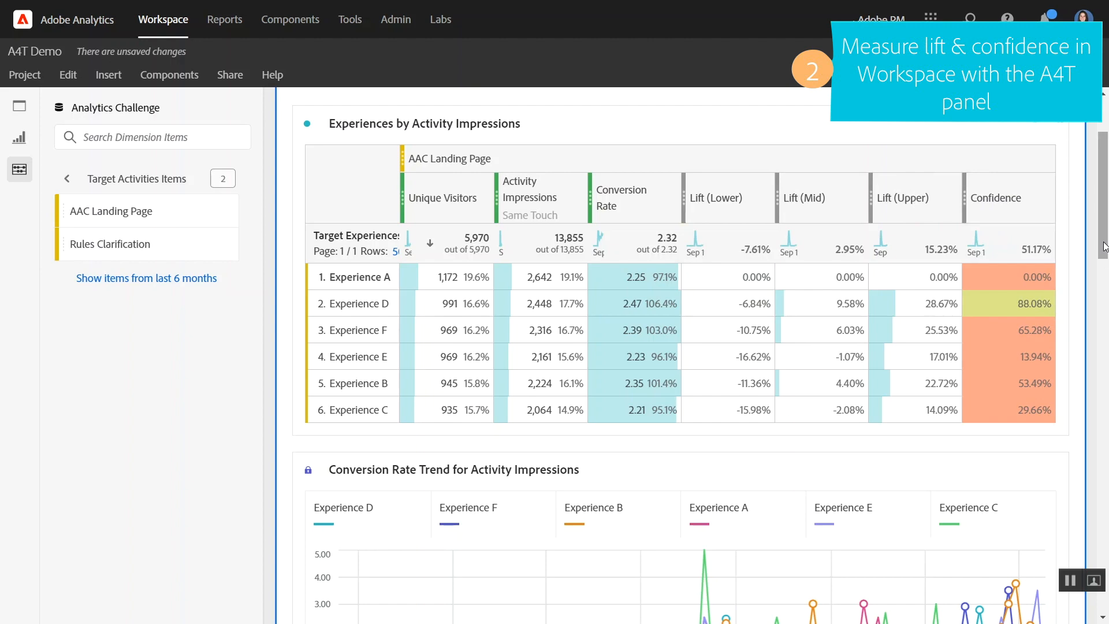
# Examine the Conversion Rate Trend for Activity Impressions chart and the granularity options in its visualization settings
pyautogui.moveTo(1105, 247); pyautogui.dragTo(1104, 330)
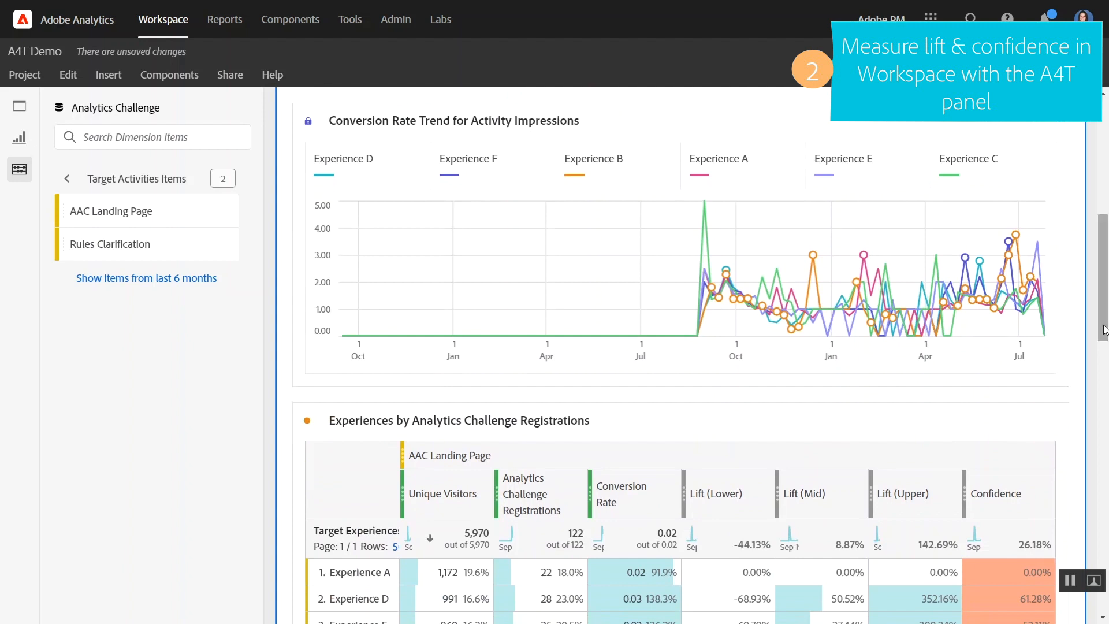
pyautogui.moveTo(908, 312)
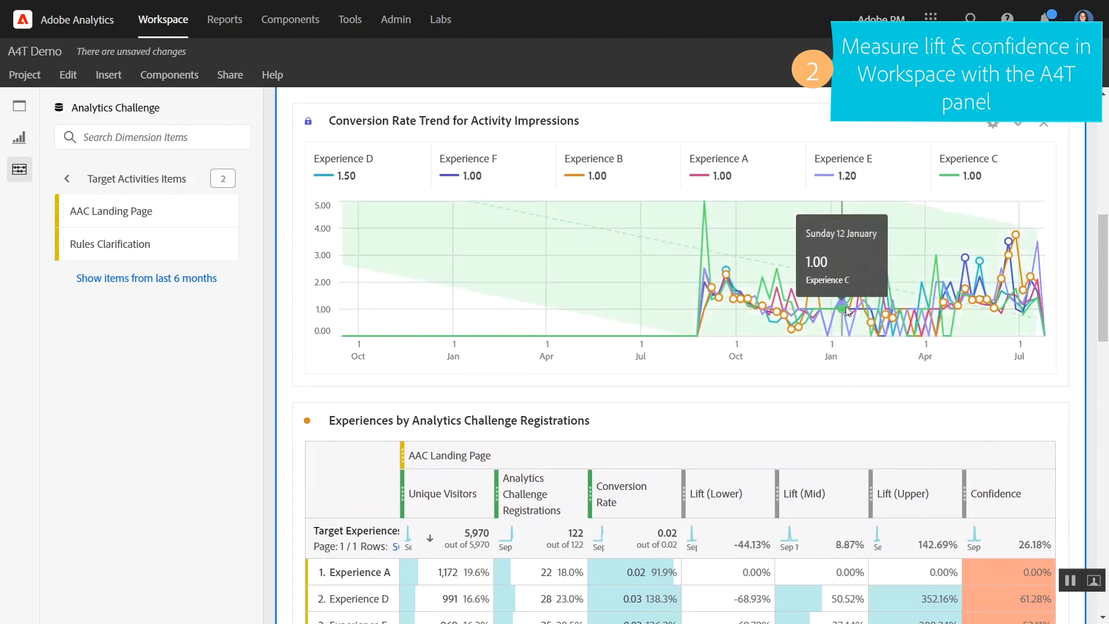
pyautogui.click(993, 125)
pyautogui.click(1068, 244)
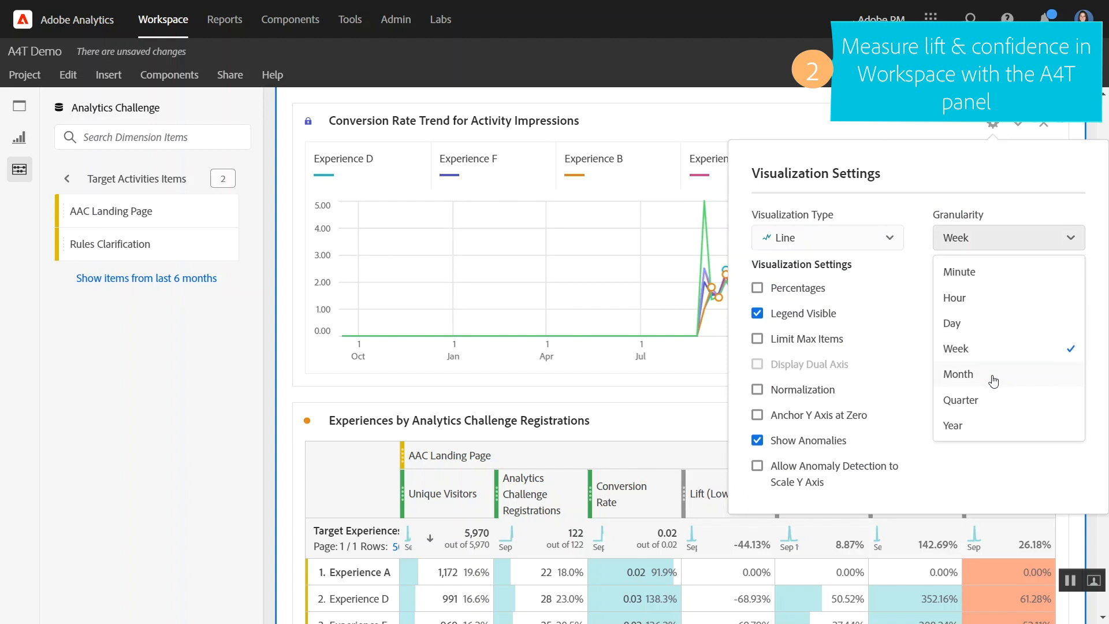
pyautogui.click(645, 402)
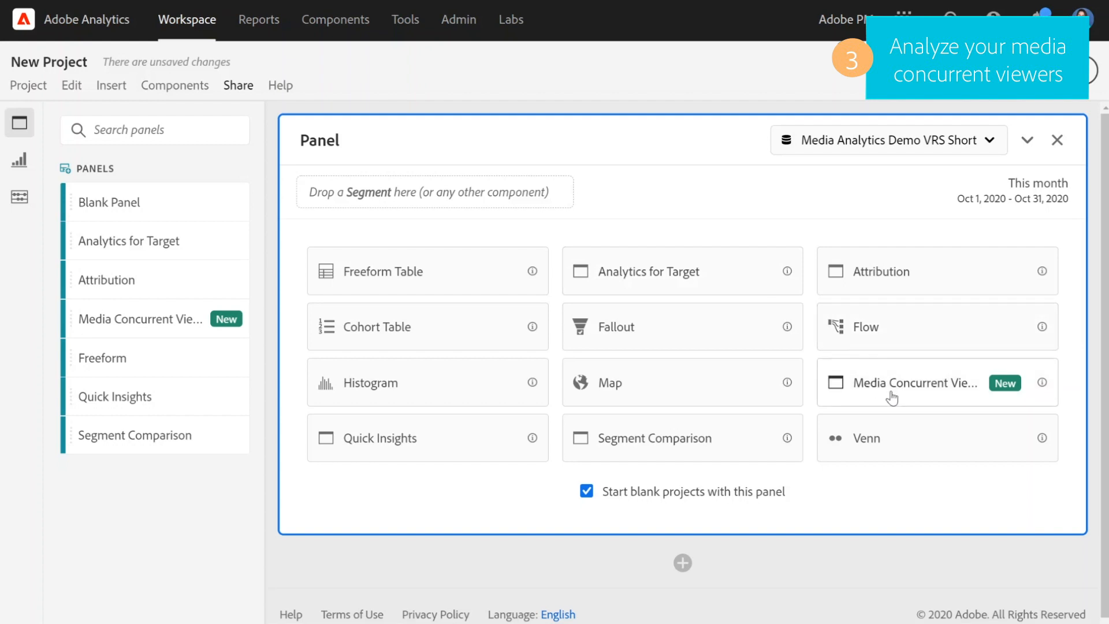
# Add a Media Concurrent Viewers panel with Mobile Device Type items as series breakdowns, and remove EReader from them
pyautogui.click(857, 392)
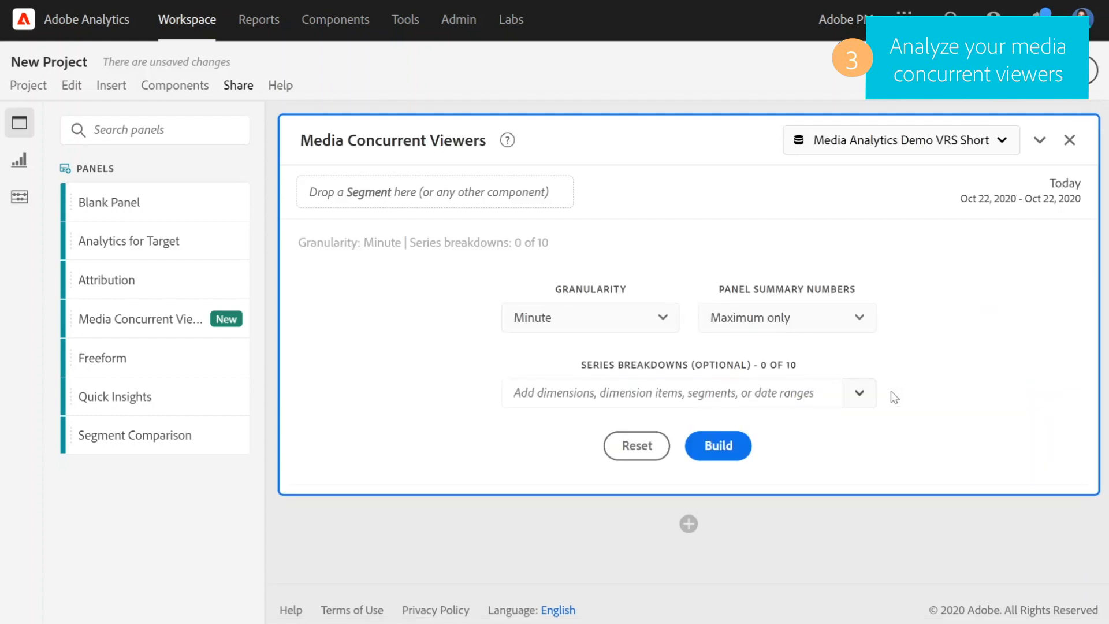
pyautogui.click(20, 197)
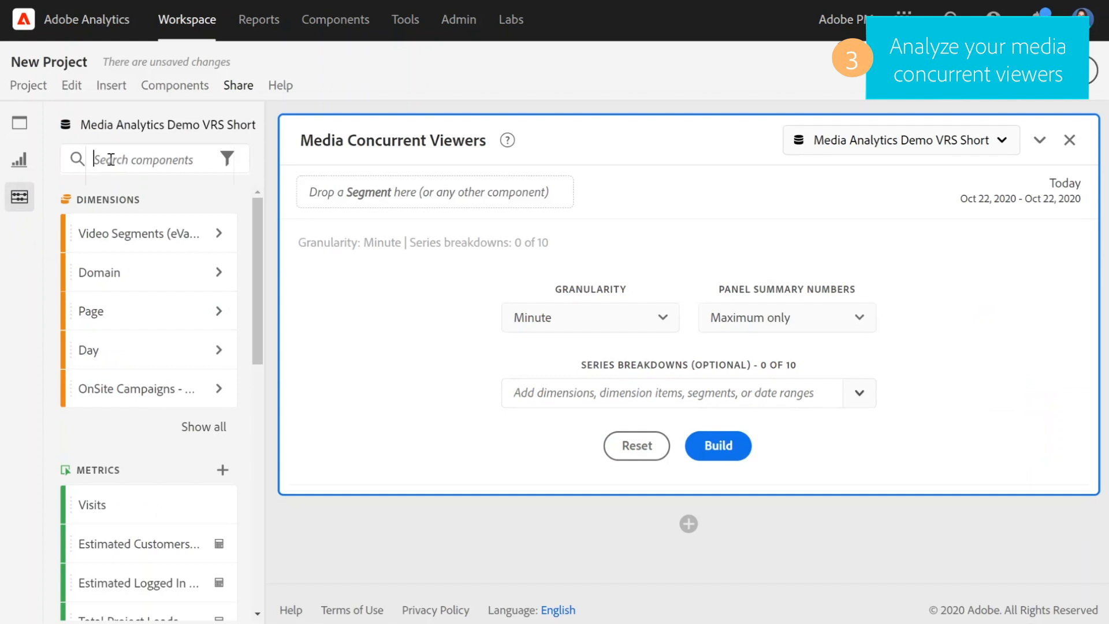
pyautogui.write('mobile devi')
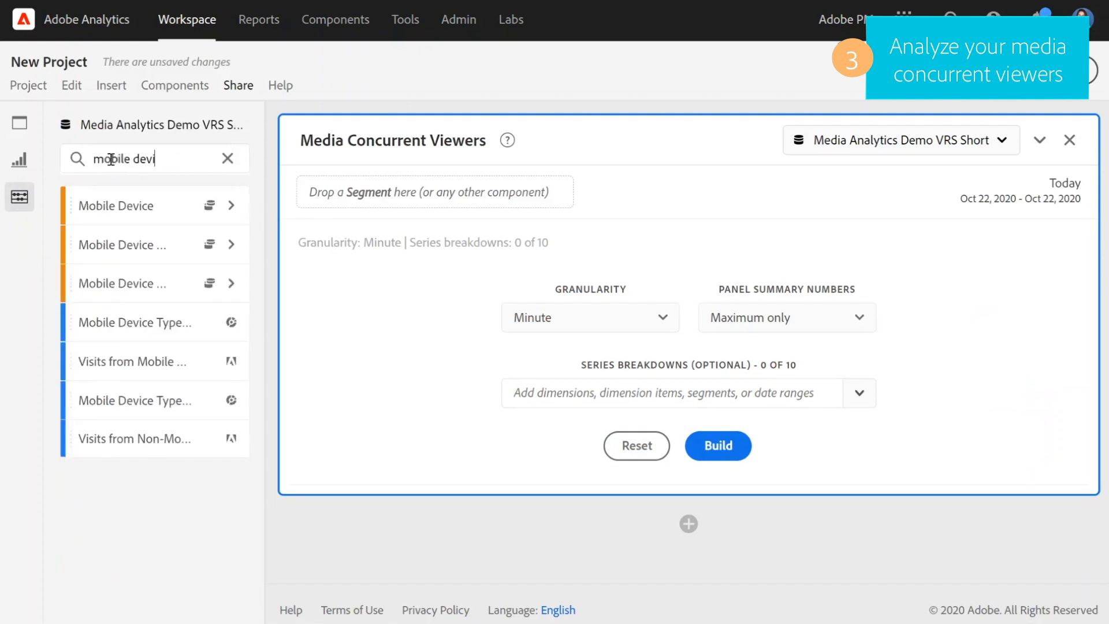
pyautogui.write('ce t')
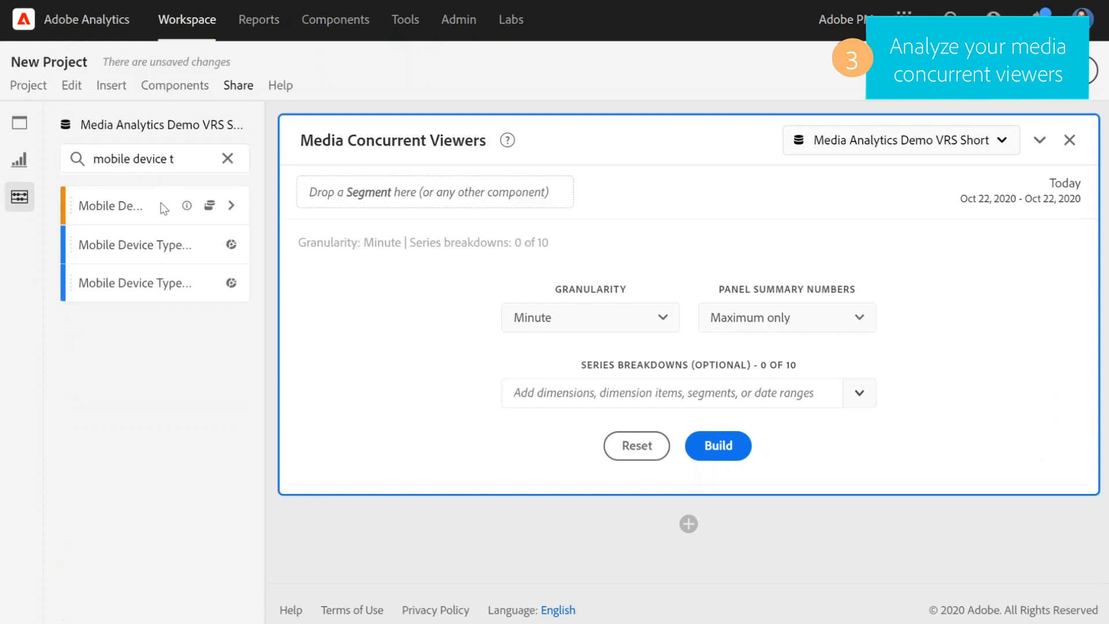
pyautogui.moveTo(164, 209); pyautogui.dragTo(623, 388)
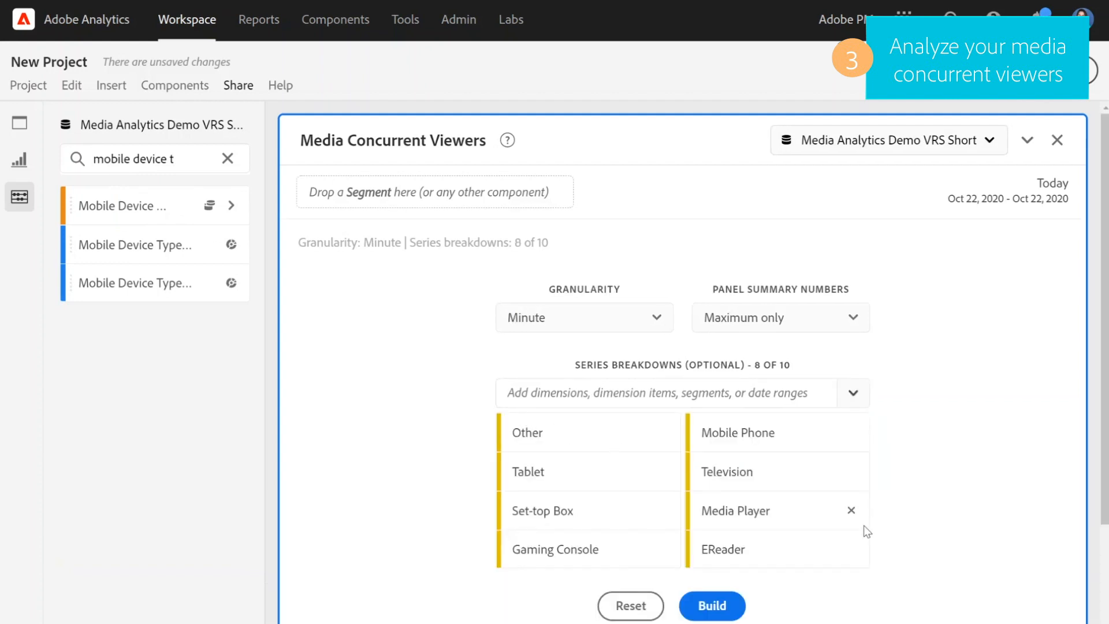
pyautogui.click(852, 549)
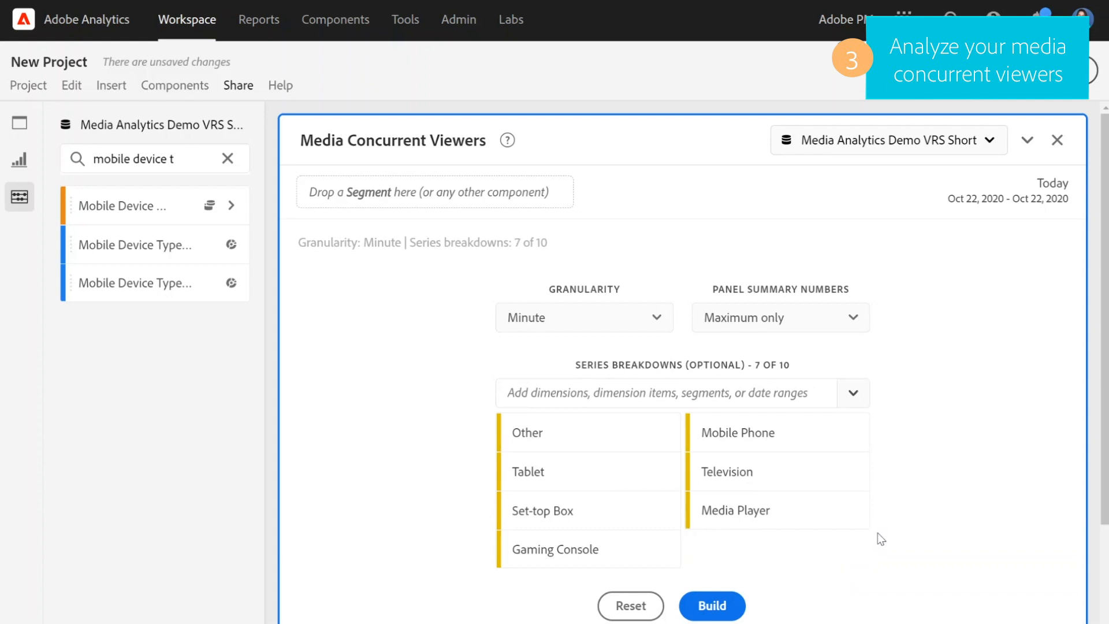
# Check the granularity and summary number options, keep Minute and Maximum only, and build the Media Concurrent Viewers panel
pyautogui.click(648, 318)
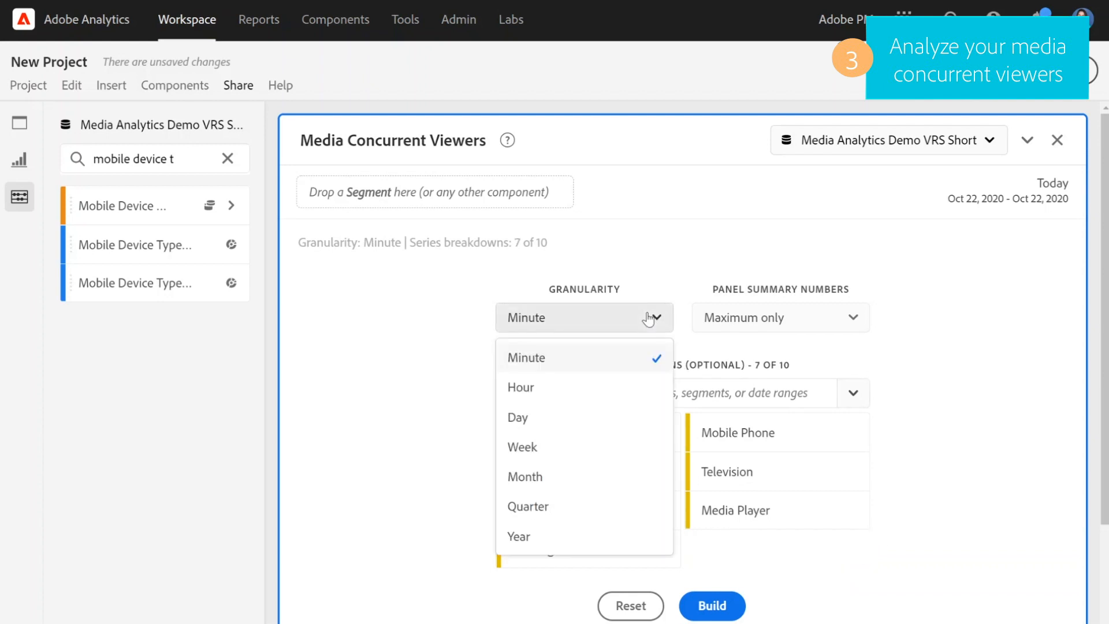
pyautogui.click(851, 321)
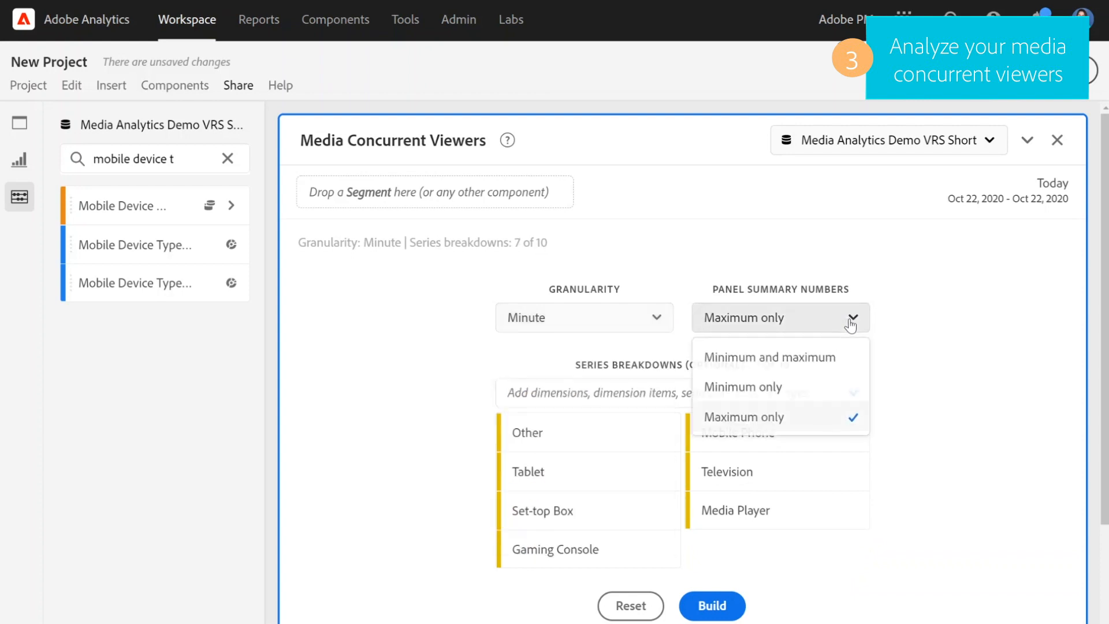
pyautogui.click(924, 321)
pyautogui.click(720, 601)
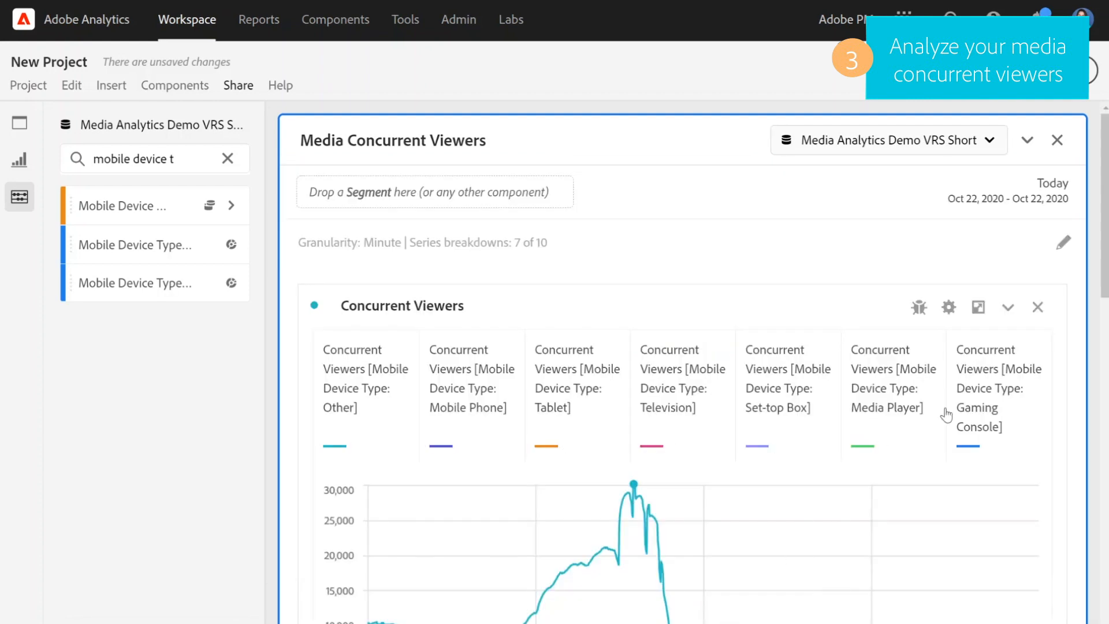
# Inspect the peak of the Concurrent Viewers chart and hide the series for the Other mobile device type
pyautogui.scroll(-3, 1106, 223)
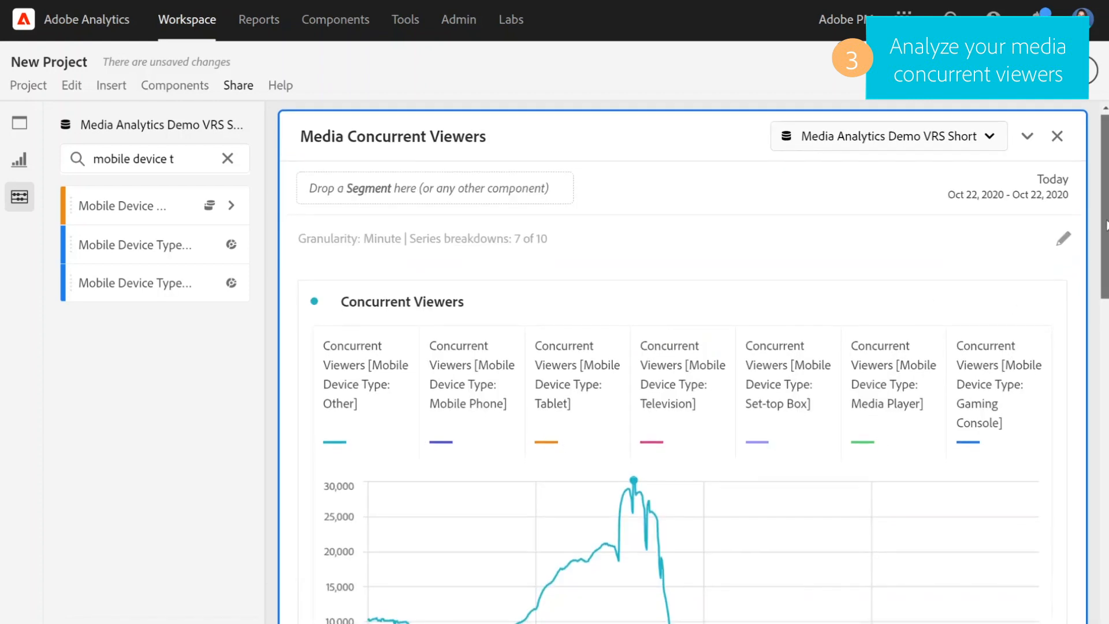
pyautogui.scroll(-3, 1105, 260)
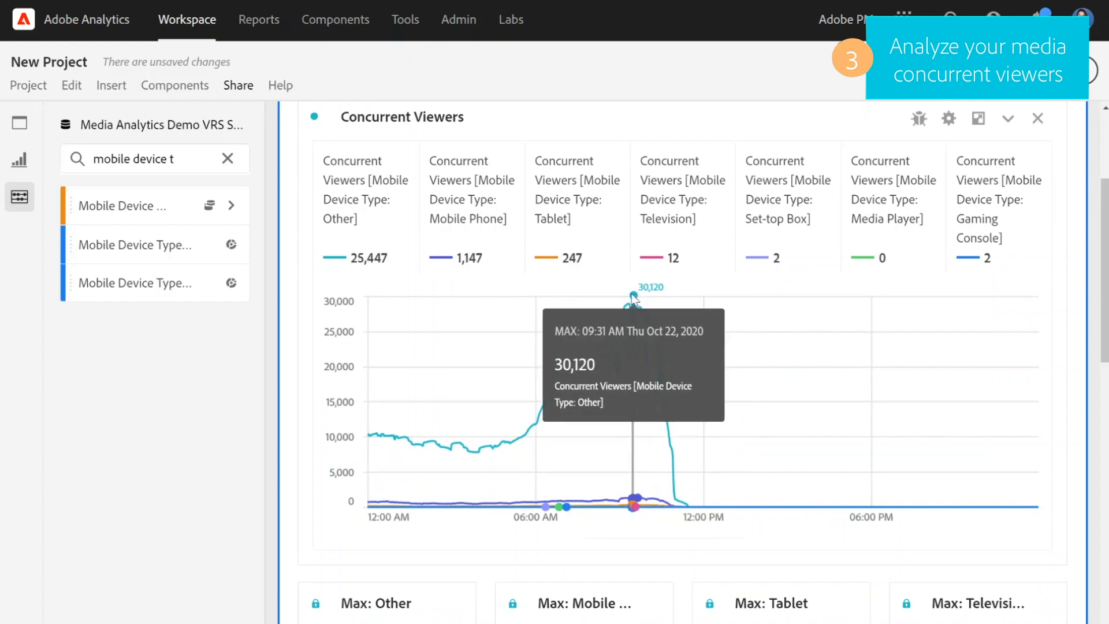
pyautogui.click(387, 193)
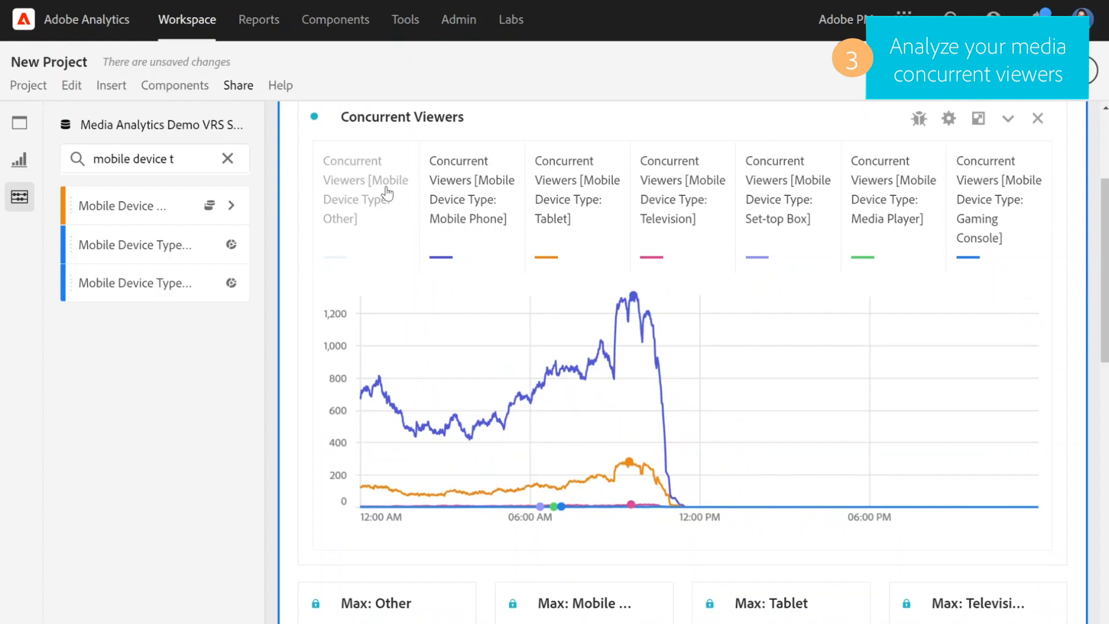
pyautogui.scroll(-1, 1104, 271)
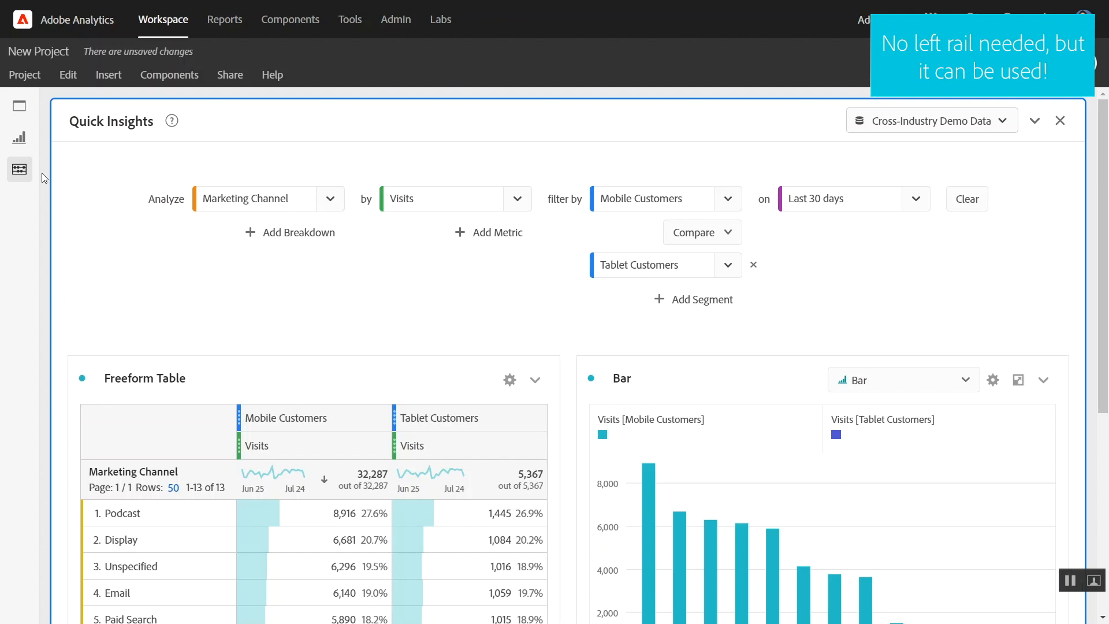
# Replace the analyzed dimension in the Quick Insights panel with Page from the components list
pyautogui.click(19, 169)
pyautogui.moveTo(149, 205); pyautogui.dragTo(397, 198)
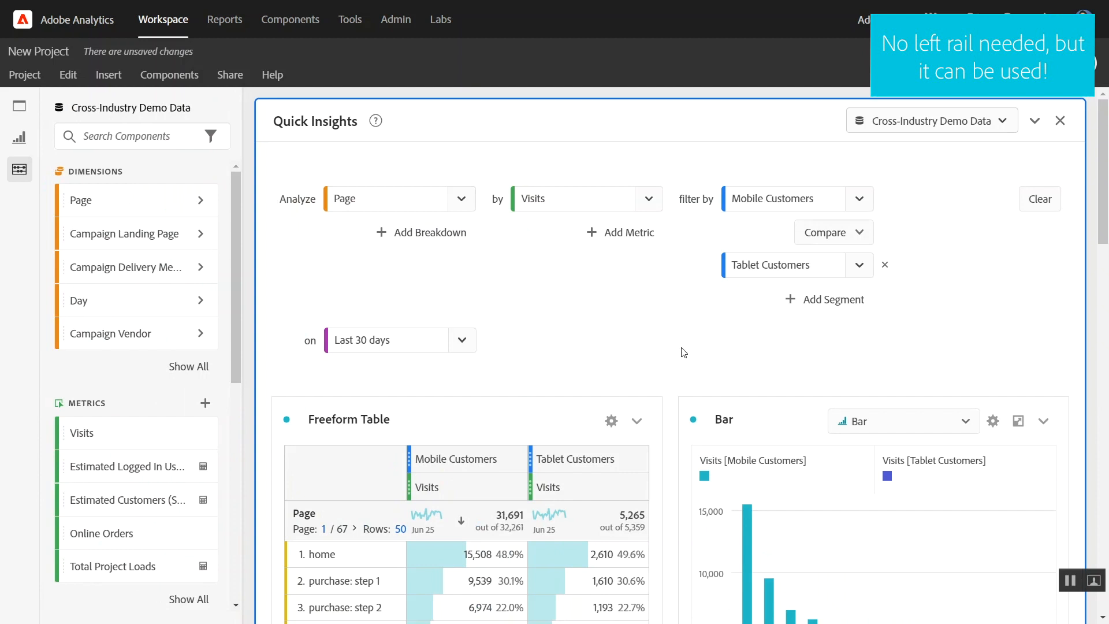
pyautogui.scroll(-3, 684, 353)
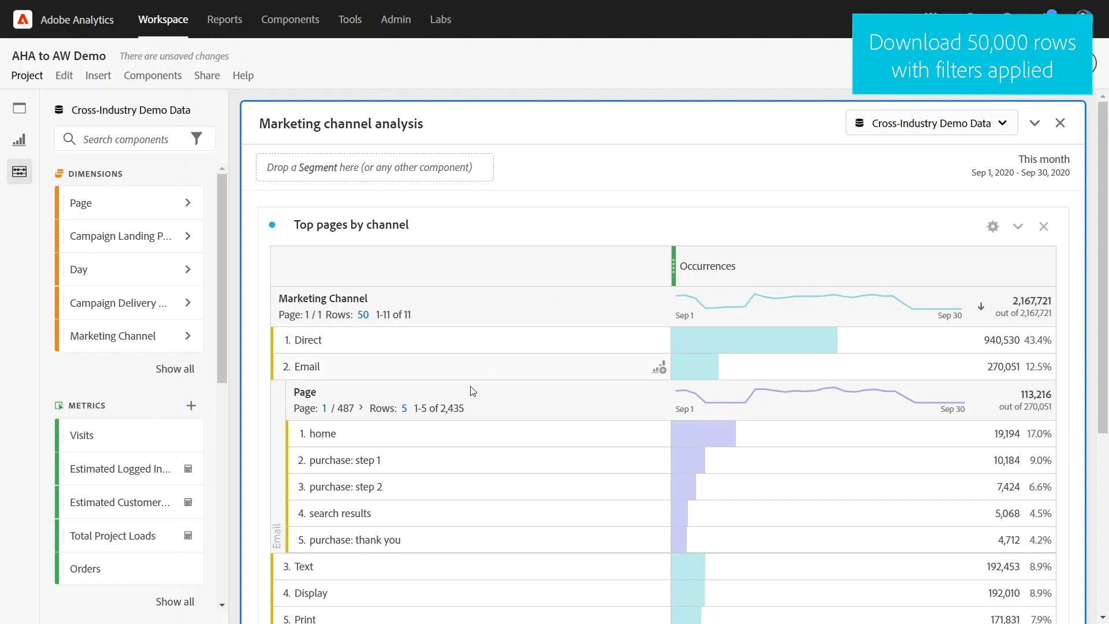
# Download the items of the Page breakdown under Email as a CSV file
pyautogui.rightClick(498, 405)
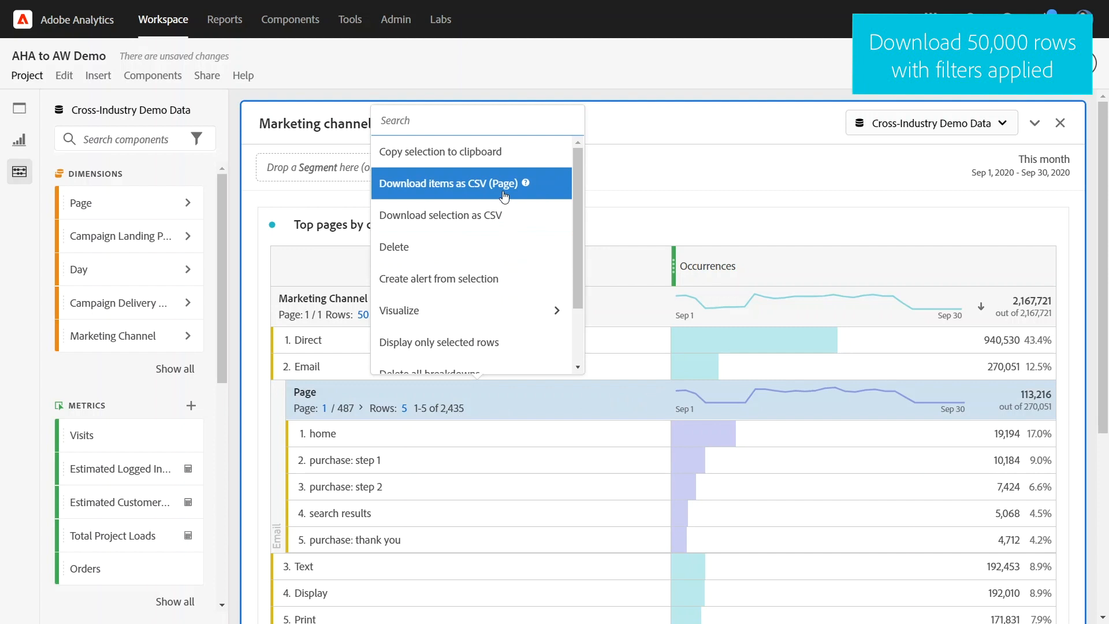
pyautogui.moveTo(525, 185)
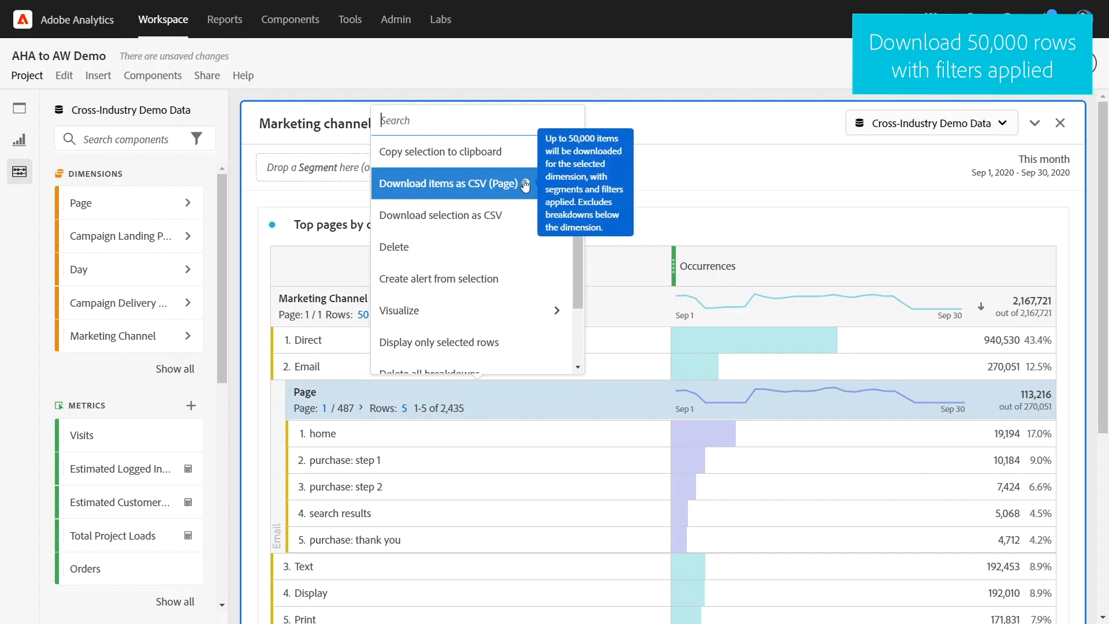
pyautogui.click(409, 184)
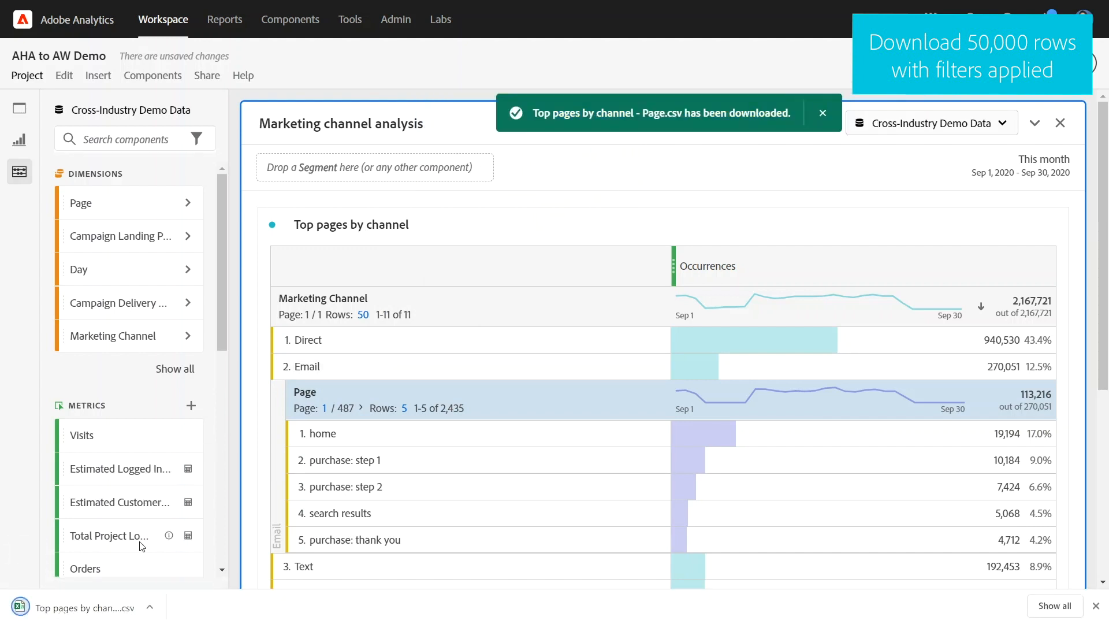
# Open the downloaded CSV in Excel and select the Page column's entries from cell A13 down
pyautogui.click(103, 608)
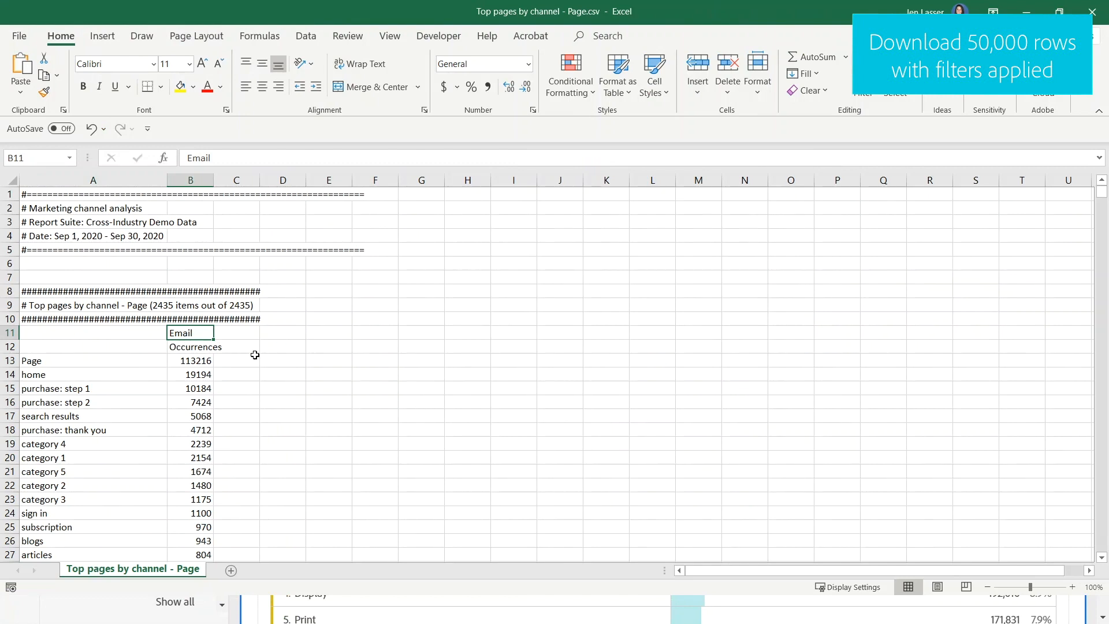
pyautogui.click(114, 360)
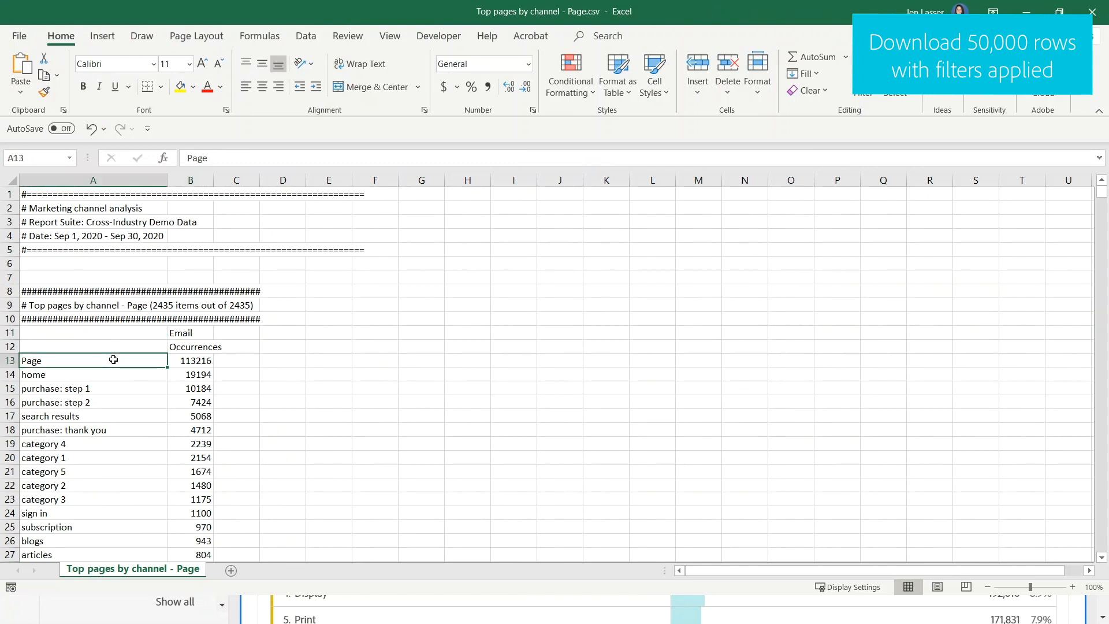
pyautogui.hotkey('ctrl', 'shift', 'Down')
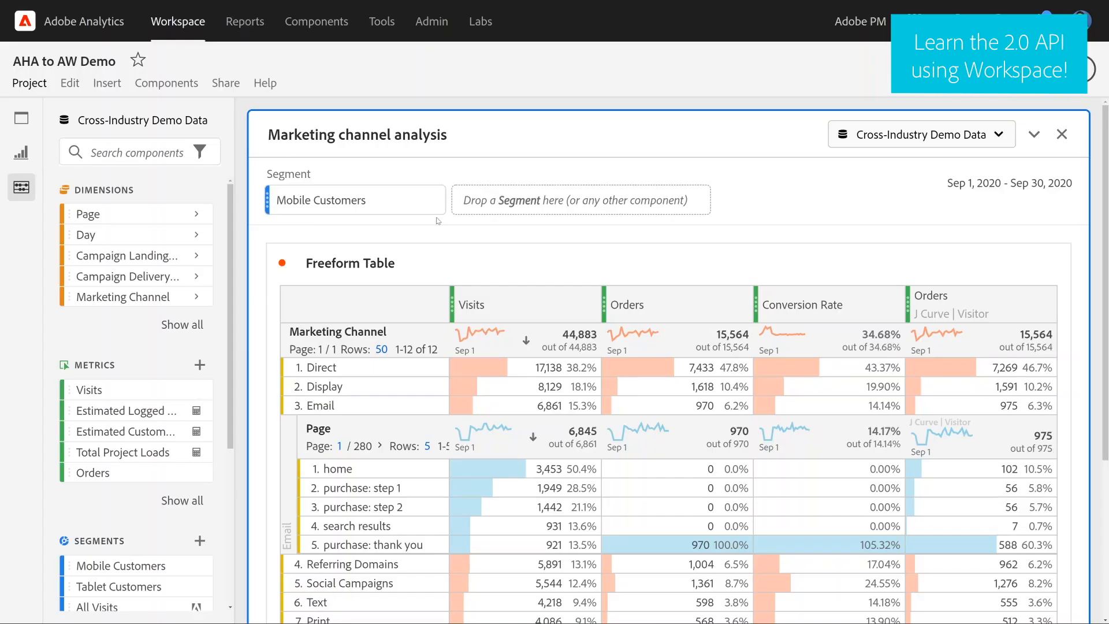
# Enable the debugger for the AHA to AW Demo project and accept the page reload
pyautogui.click(264, 86)
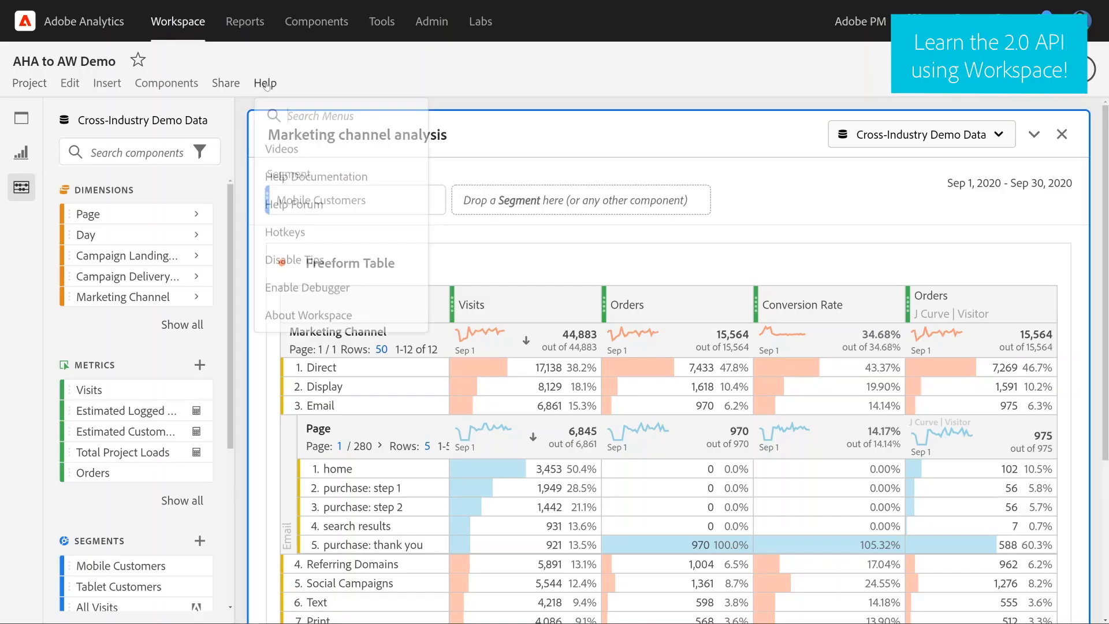
pyautogui.click(276, 290)
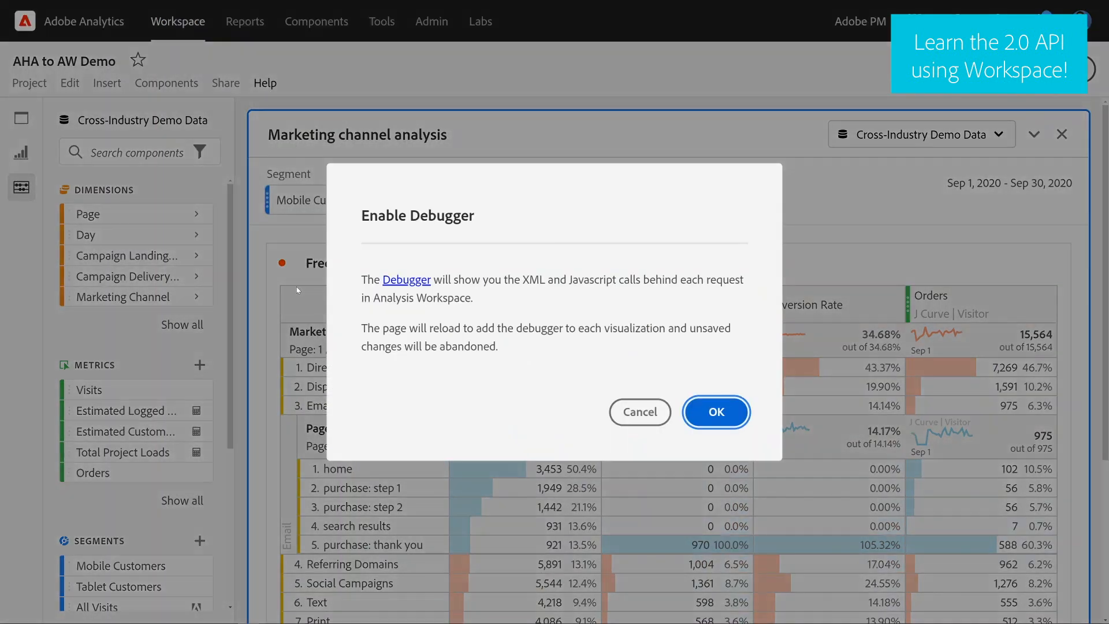
pyautogui.click(712, 411)
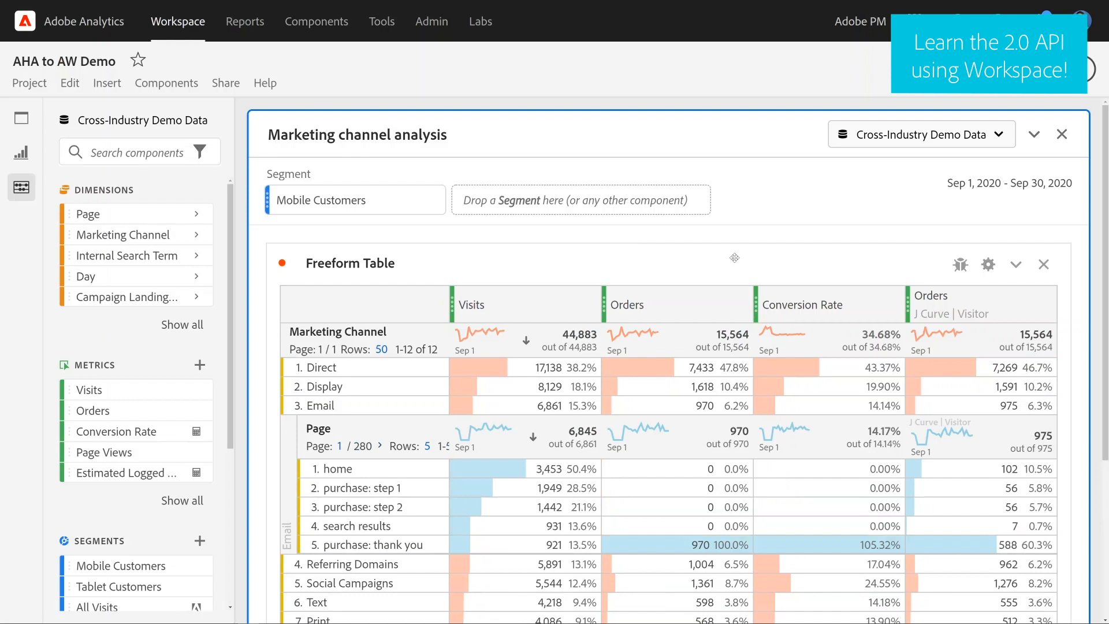
# Open the second debugger request of the Freeform Table, timed 02:41:10 PM
pyautogui.click(964, 266)
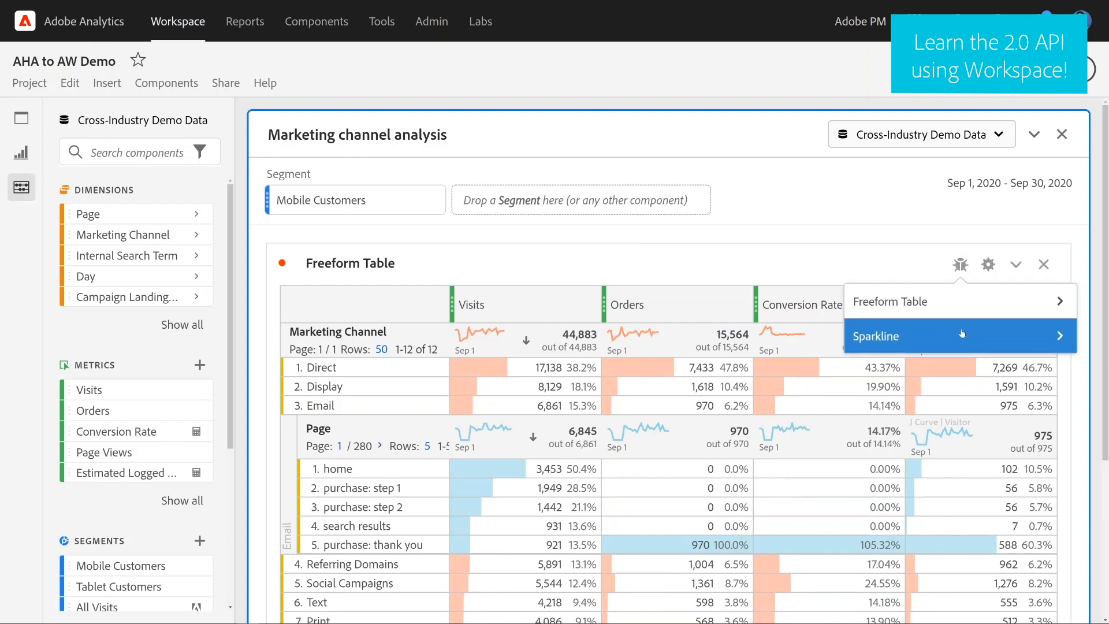
pyautogui.click(959, 304)
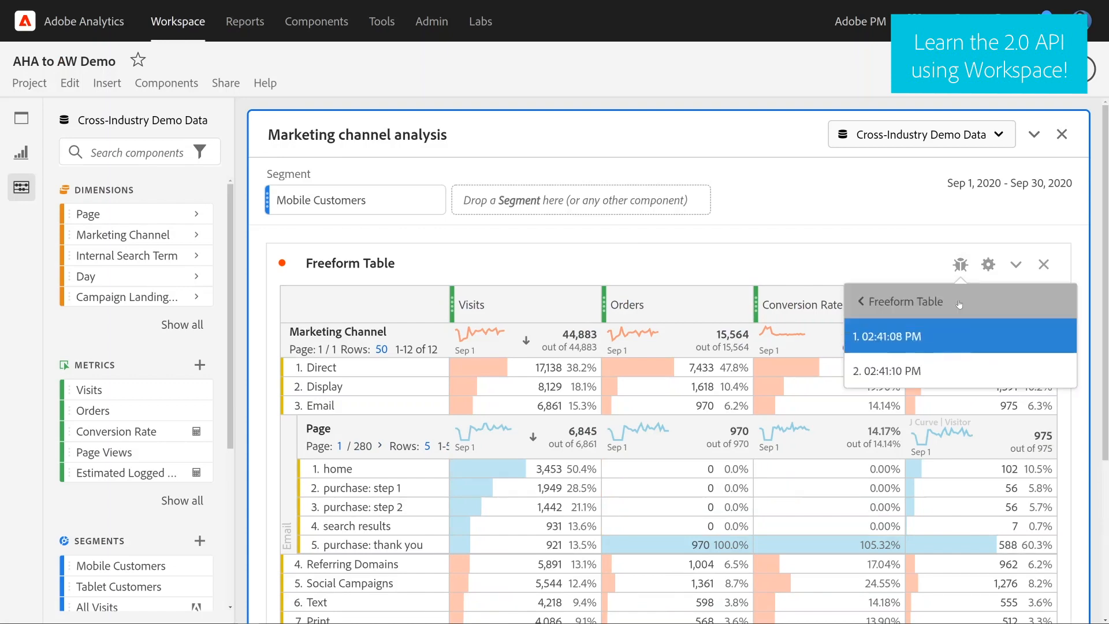
pyautogui.click(952, 359)
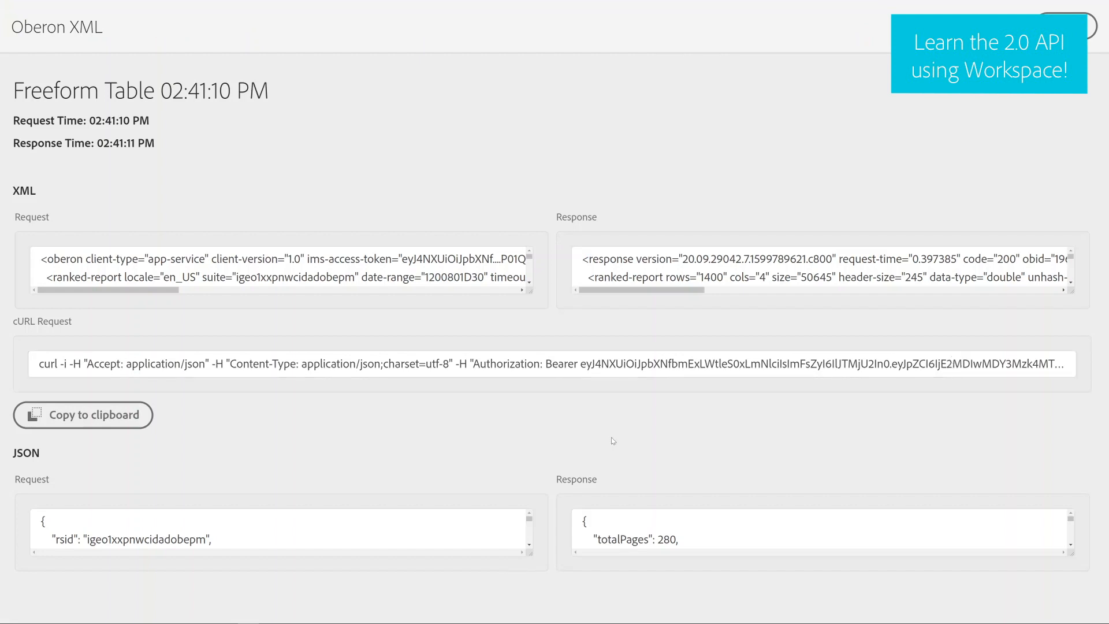
# Enlarge the JSON request and highlight the metric id line of column 2
pyautogui.scroll(-3, 550, 286)
pyautogui.moveTo(532, 377); pyautogui.dragTo(534, 441)
pyautogui.moveTo(324, 451); pyautogui.dragTo(85, 450)
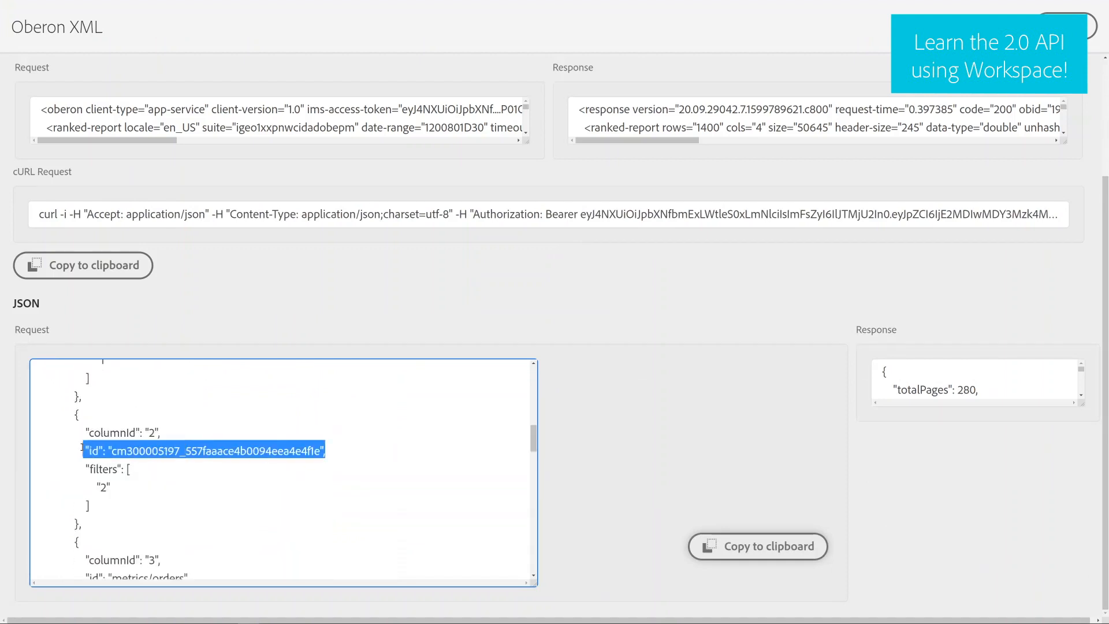
pyautogui.click(392, 437)
# Highlight the allocation model lines of the orders metric in column 3 of the JSON request
pyautogui.moveTo(534, 440); pyautogui.dragTo(536, 459)
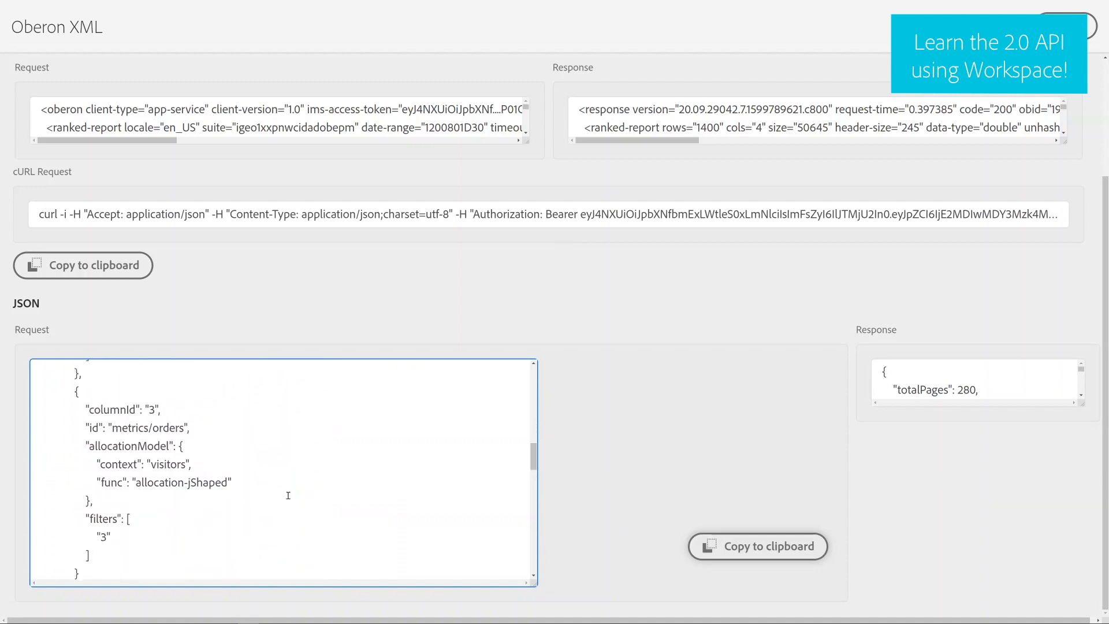
pyautogui.moveTo(273, 483); pyautogui.dragTo(86, 446)
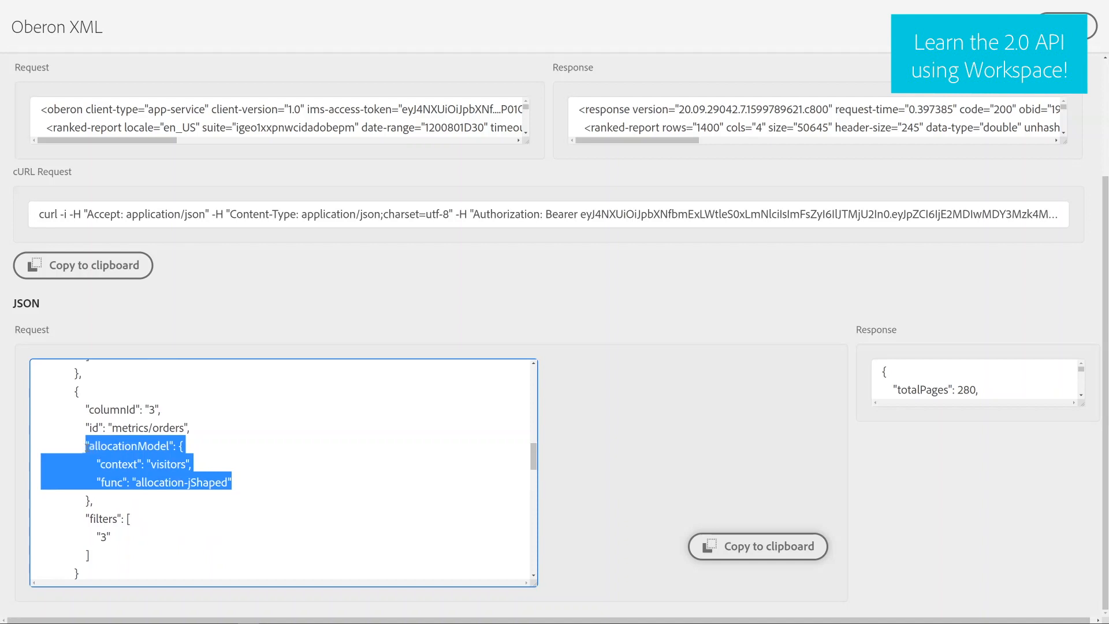
pyautogui.click(222, 448)
# Examine the marketing channel breakdowns under metricFilters and copy the JSON request to the clipboard
pyautogui.moveTo(536, 455); pyautogui.dragTo(535, 489)
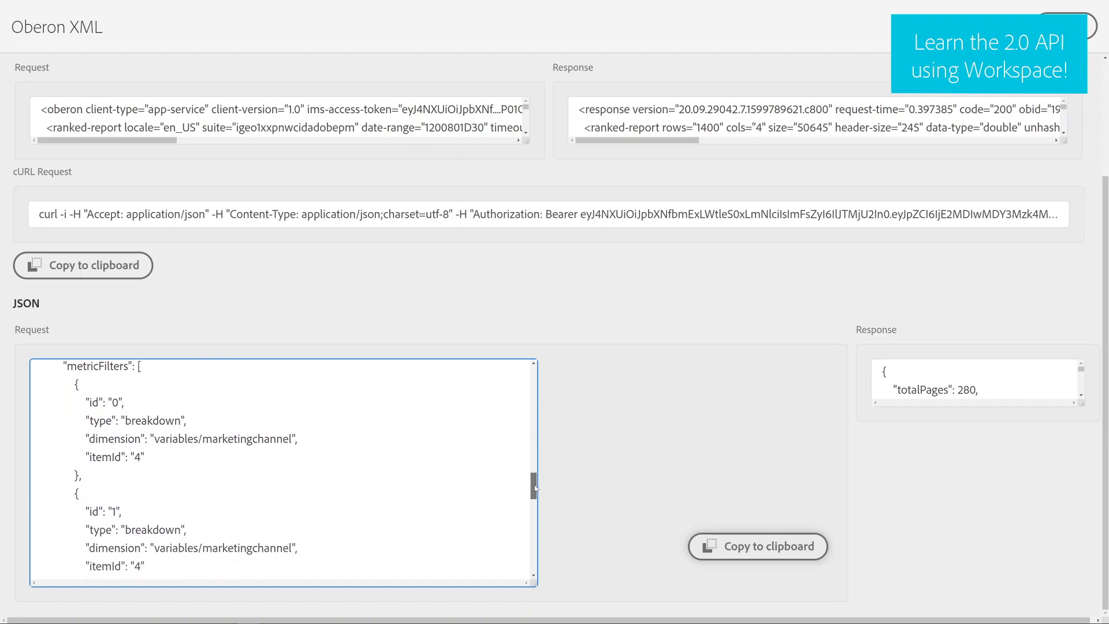
pyautogui.moveTo(302, 439)
pyautogui.mouseDown()
pyautogui.moveTo(98, 418)
pyautogui.moveTo(242, 419)
pyautogui.moveTo(299, 439)
pyautogui.mouseUp()
pyautogui.scroll(-3, 532, 487)
pyautogui.click(732, 546)
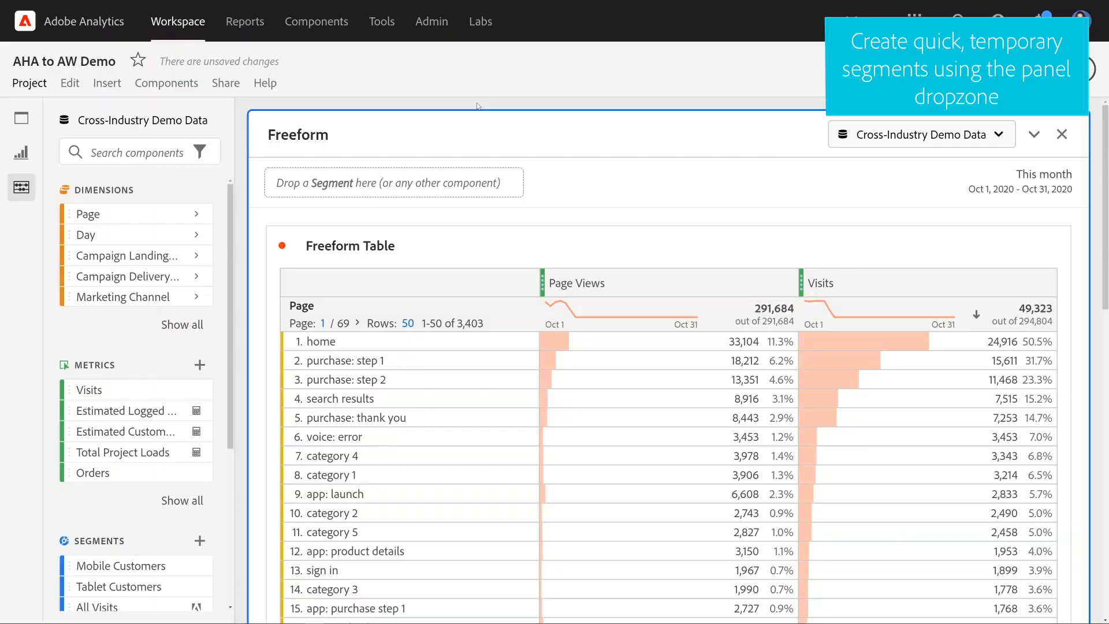
# Search the components for "mobile de" and list the items of the Mobile Device Type dimension
pyautogui.click(115, 153)
pyautogui.write('mobile de')
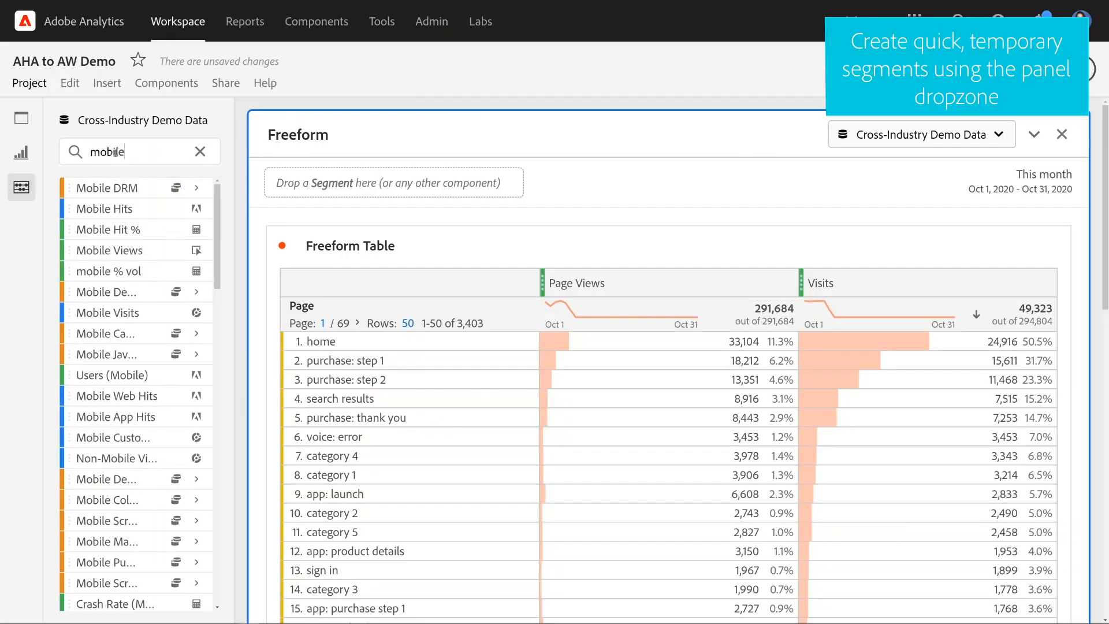
pyautogui.click(144, 208)
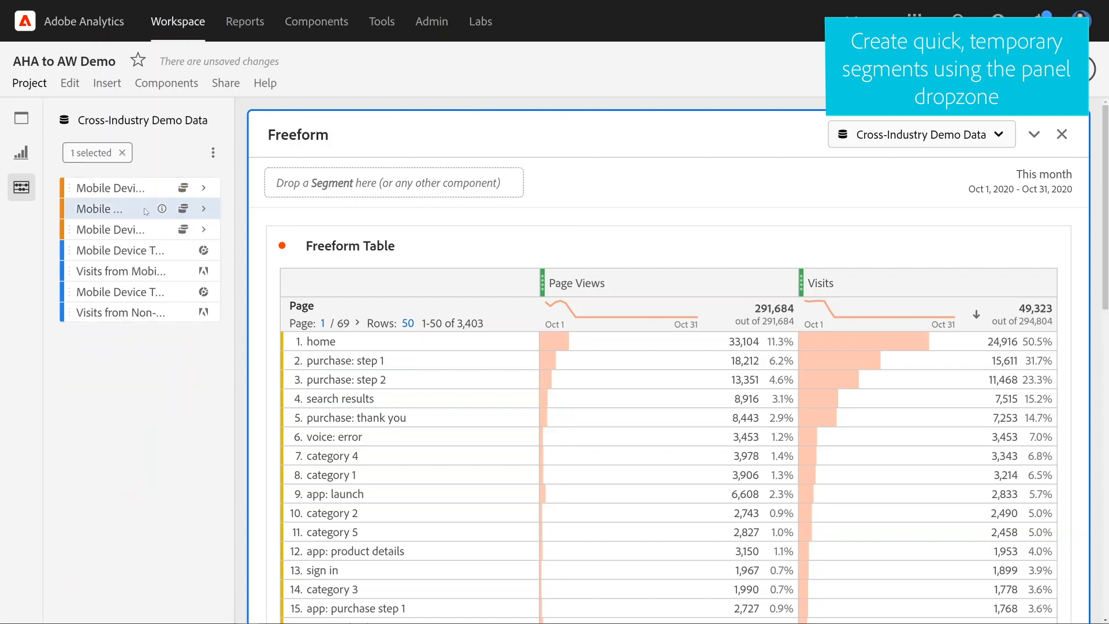
pyautogui.click(203, 209)
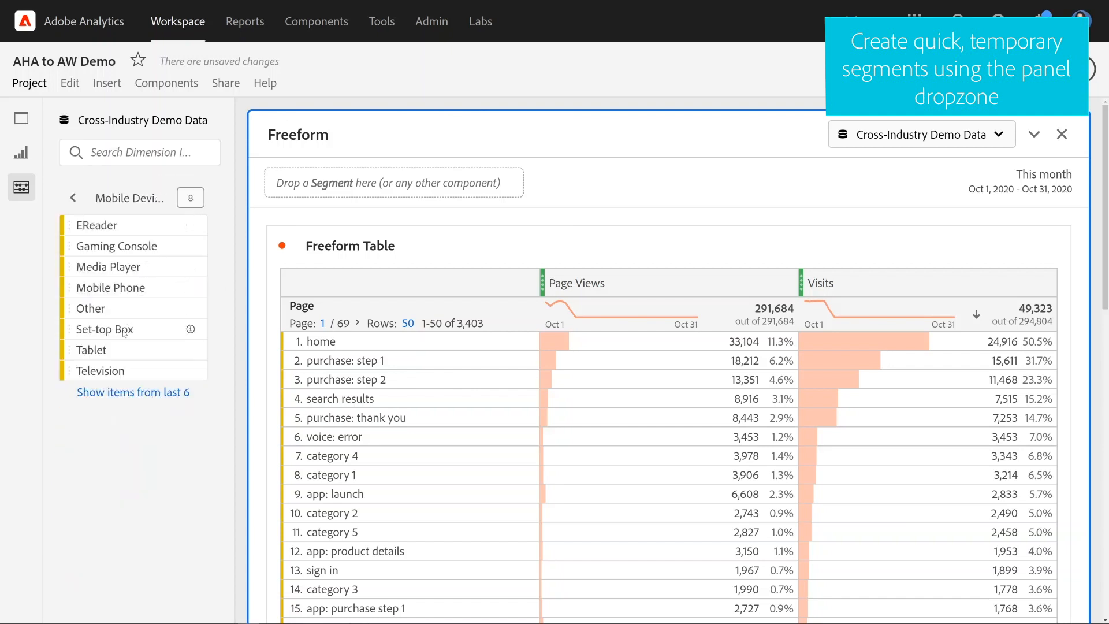
# Filter the Freeform panel with a temporary segment combining the Tablet and Mobile Phone items
pyautogui.click(118, 347)
pyautogui.keyDown('ctrl'); pyautogui.click(118, 288); pyautogui.keyUp('ctrl')
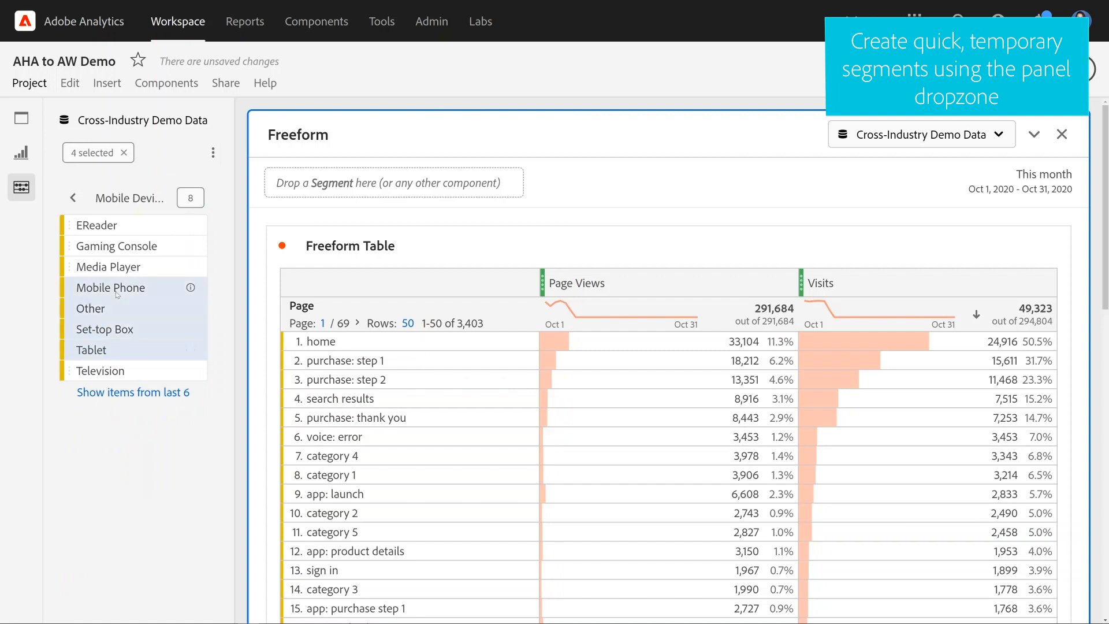
pyautogui.moveTo(119, 288); pyautogui.dragTo(354, 177)
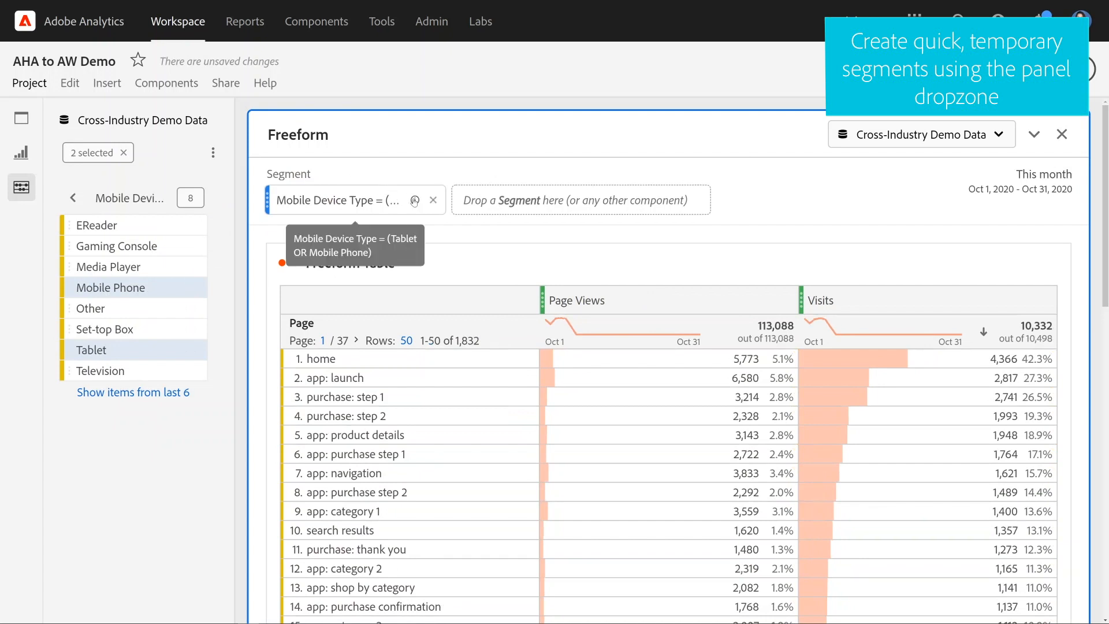
pyautogui.moveTo(415, 201)
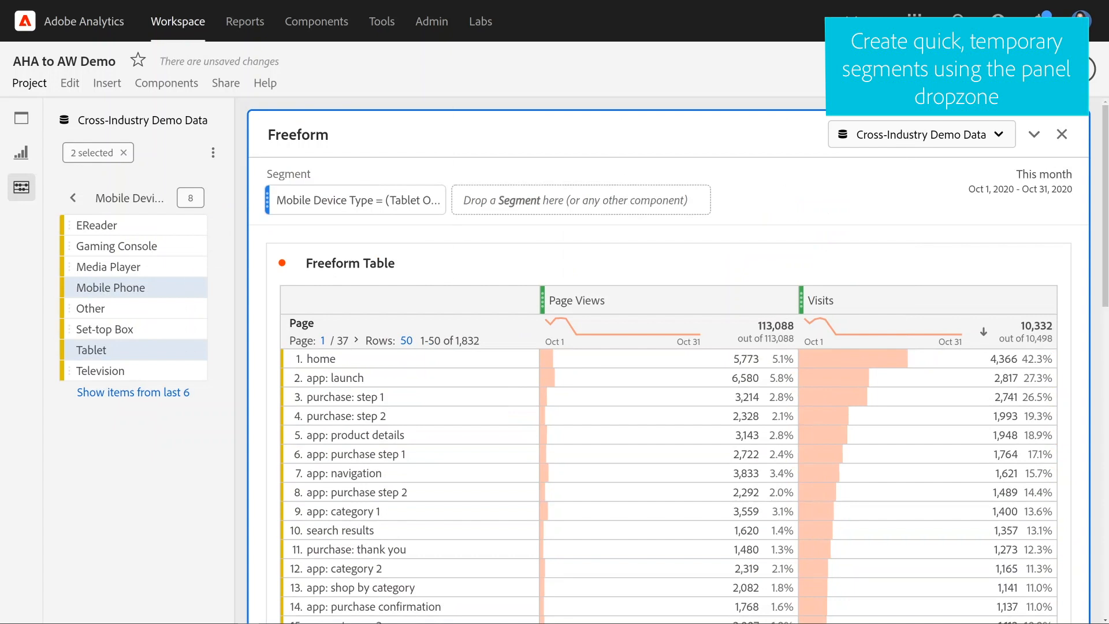
# Replace the temporary segment with a Mobile Device Type dropdown filter of Tablet, Mobile Phone and Other, and switch it to Mobile Phone
pyautogui.click(433, 201)
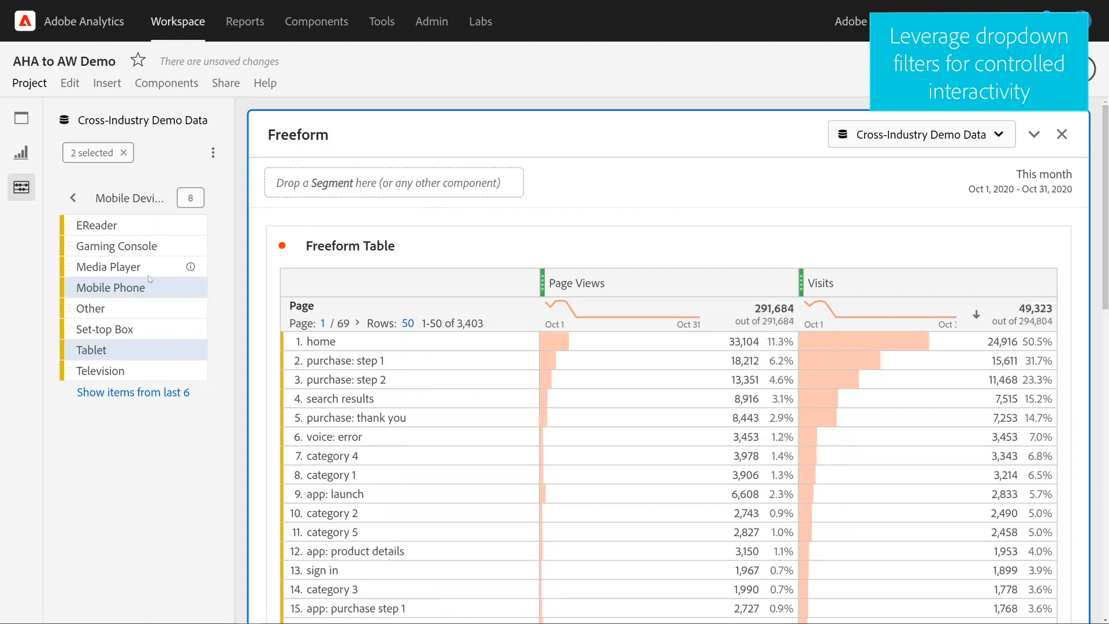
pyautogui.keyDown('ctrl'); pyautogui.click(125, 315); pyautogui.keyUp('ctrl')
pyautogui.moveTo(124, 315); pyautogui.dragTo(332, 178)
pyautogui.press('shift')
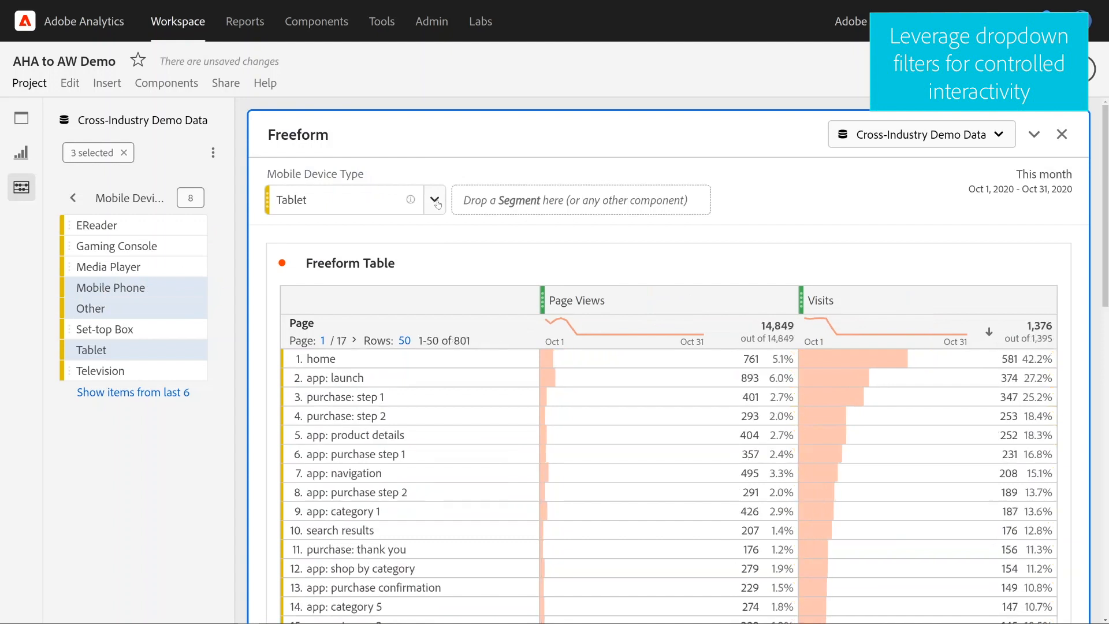
pyautogui.click(435, 201)
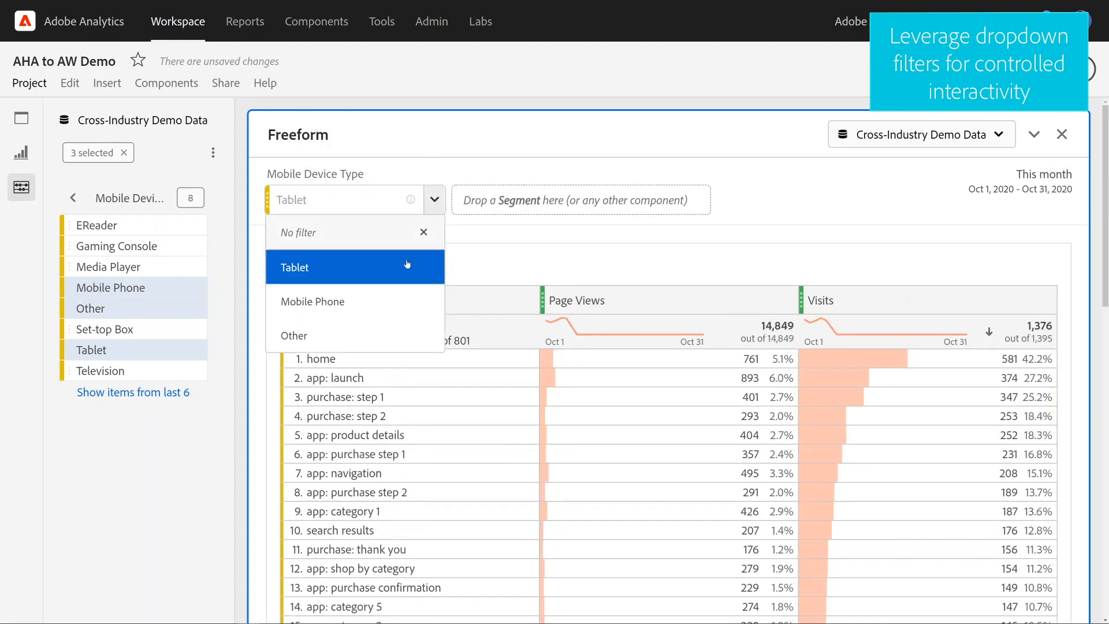
pyautogui.click(391, 300)
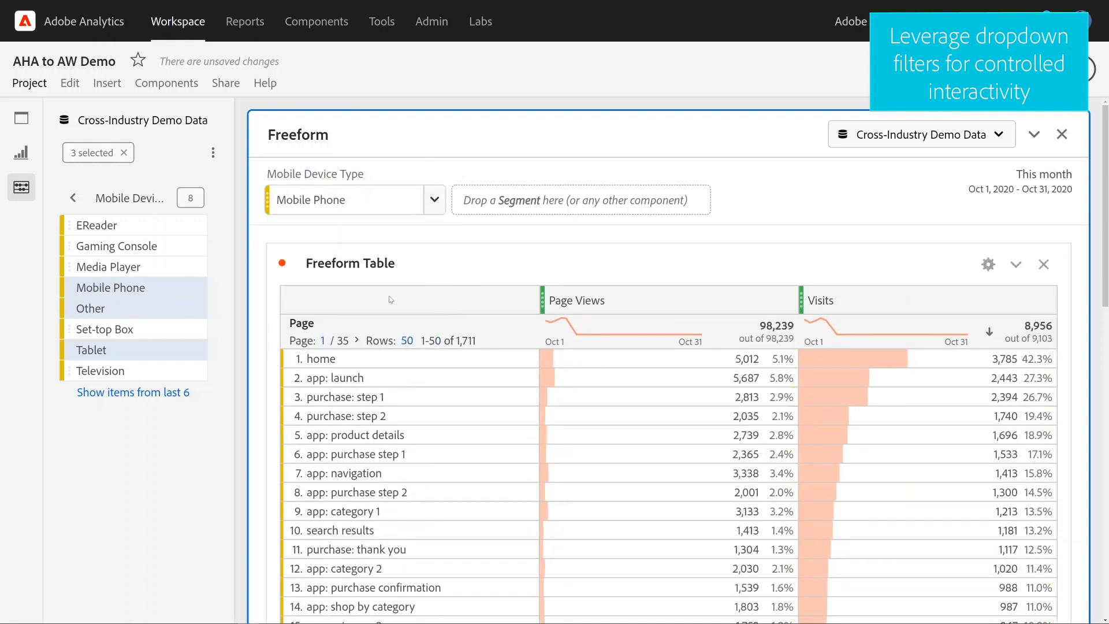
# Add a Marketing Channel dropdown filter holding all items from Direct to Social Networks to the panel, and choose another channel in it
pyautogui.click(138, 203)
pyautogui.click(201, 152)
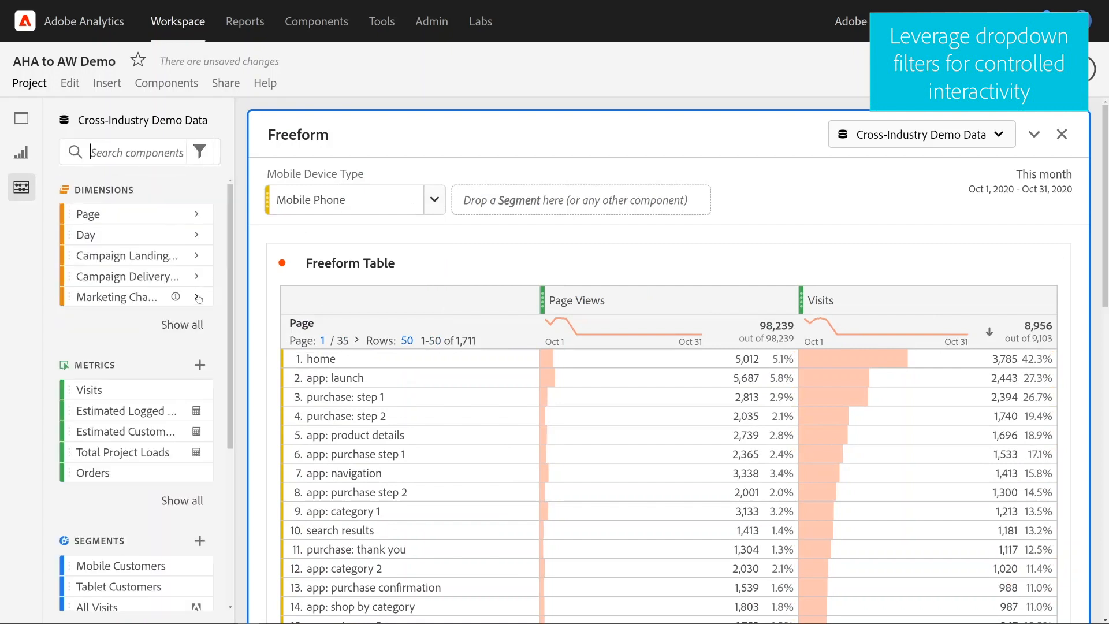
pyautogui.click(198, 297)
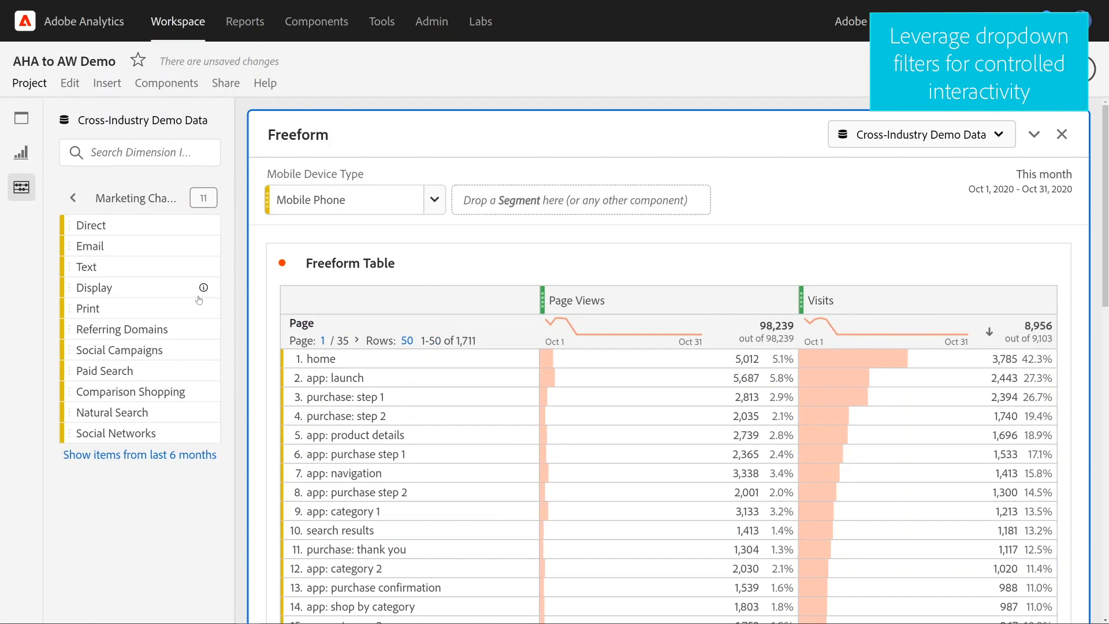
pyautogui.click(138, 226)
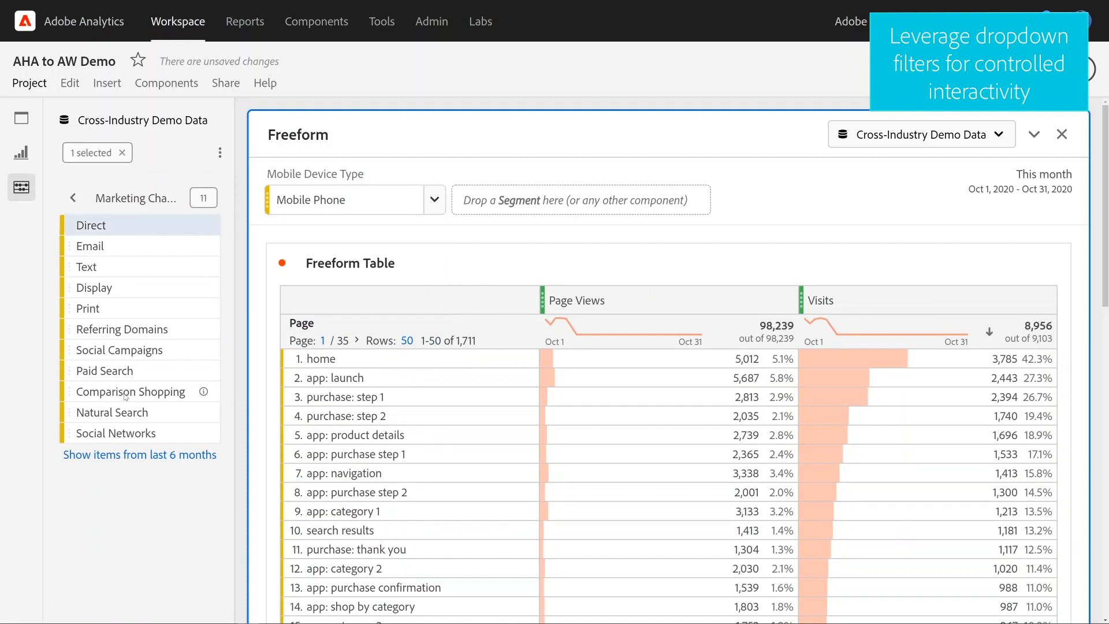
pyautogui.keyDown('shift'); pyautogui.click(123, 434); pyautogui.keyUp('shift')
pyautogui.moveTo(123, 434); pyautogui.dragTo(534, 194)
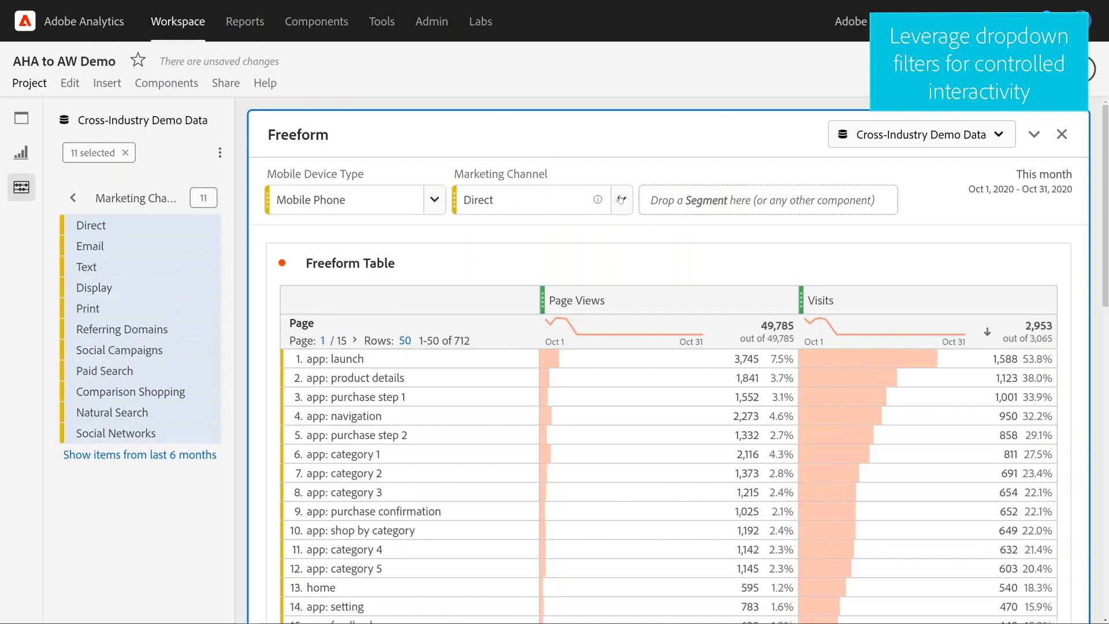
pyautogui.click(620, 199)
pyautogui.click(562, 303)
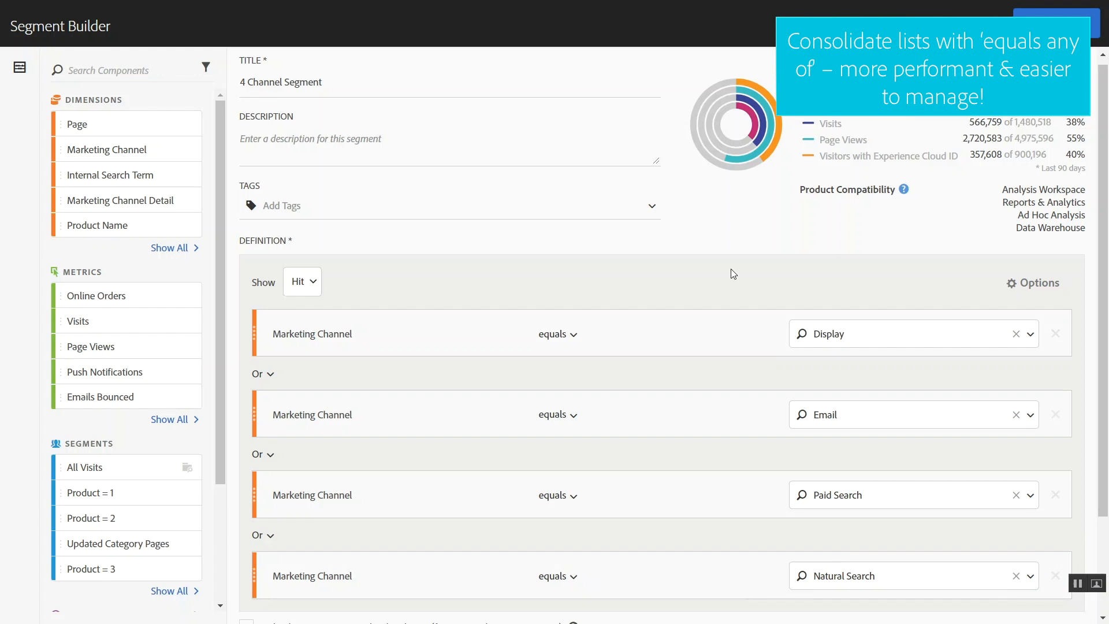
# Remove the Email, Paid Search and Natural Search conditions from the 4 Channel Segment definition, keeping only Display
pyautogui.click(1055, 415)
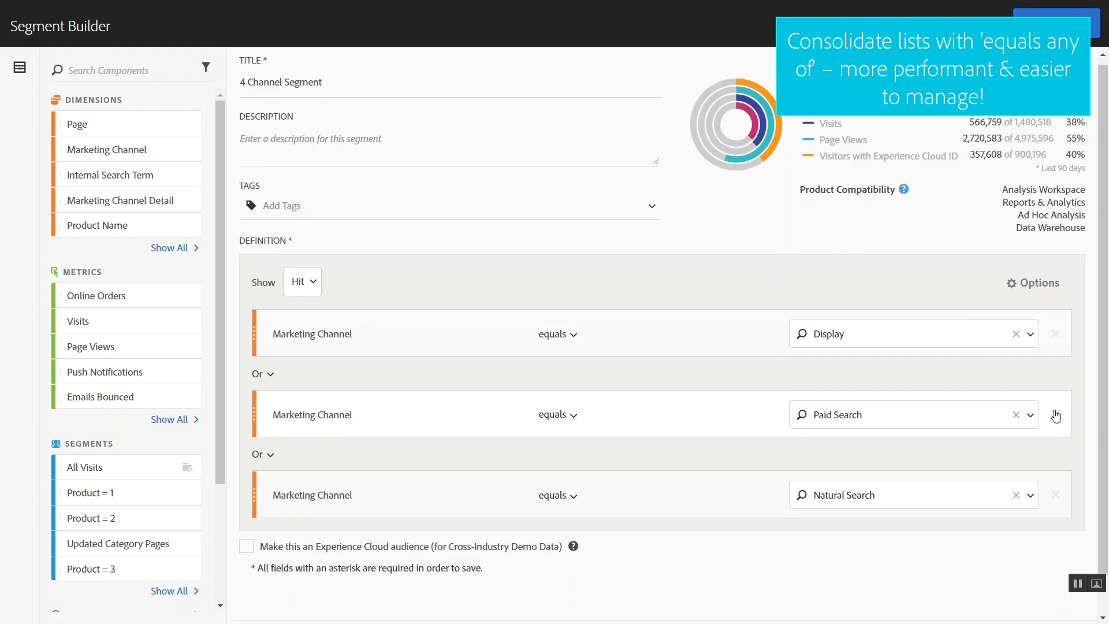
pyautogui.click(1056, 414)
pyautogui.click(1056, 415)
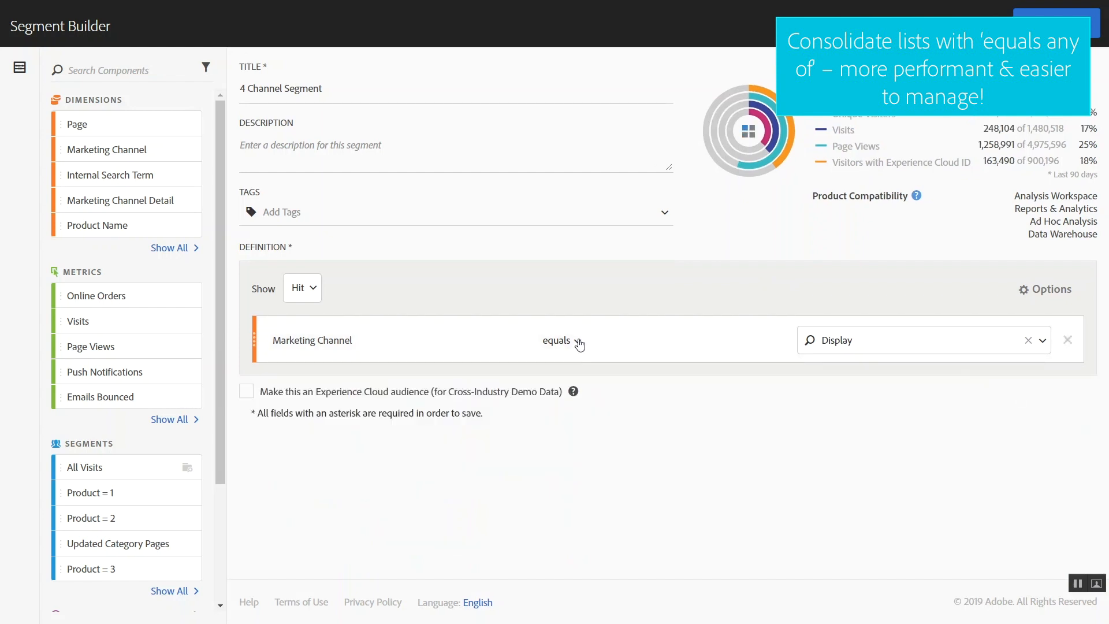
# Set the Marketing Channel condition to equals any of Display, Email, Paid Search, Natural Search, and save the 4 Channel Segment
pyautogui.click(578, 342)
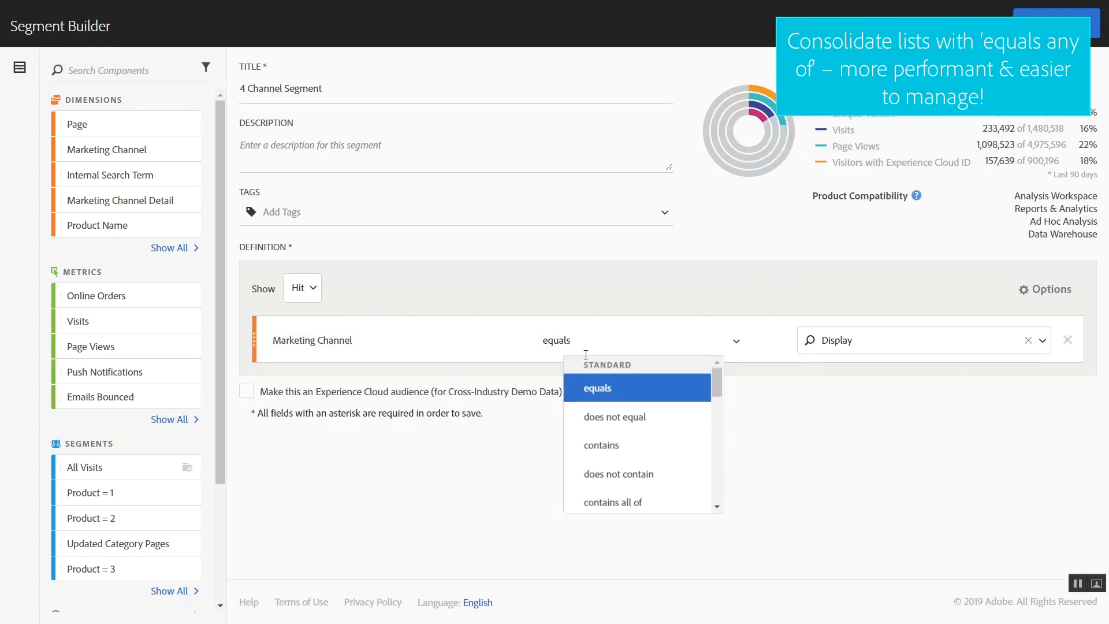
pyautogui.click(716, 509)
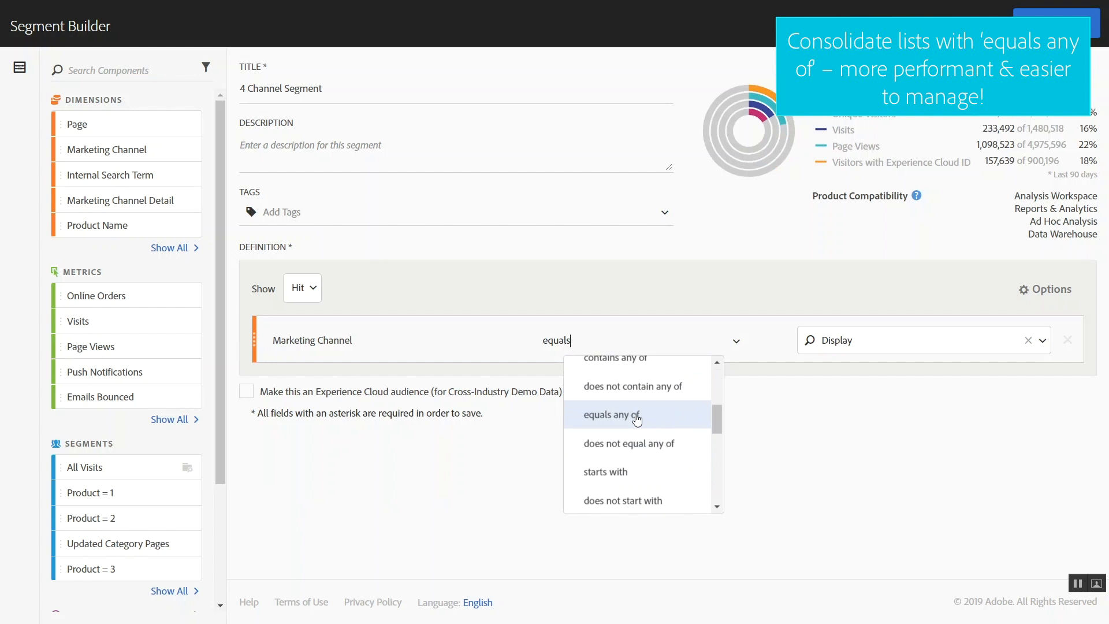
pyautogui.click(637, 418)
pyautogui.click(852, 338)
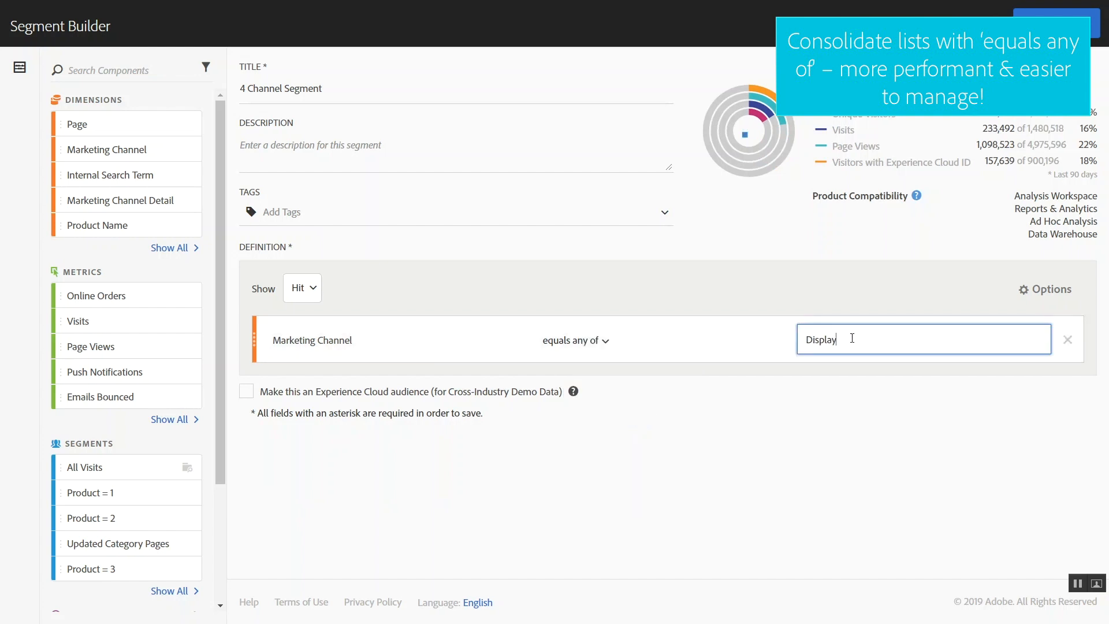
pyautogui.write('Email, P')
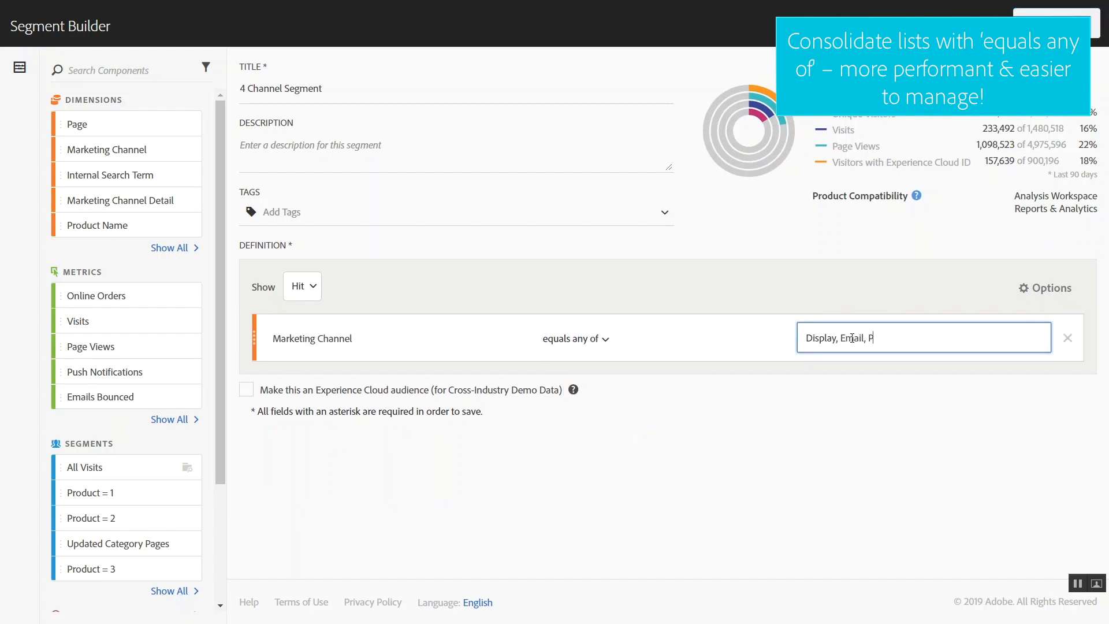
pyautogui.write('aid Search, ')
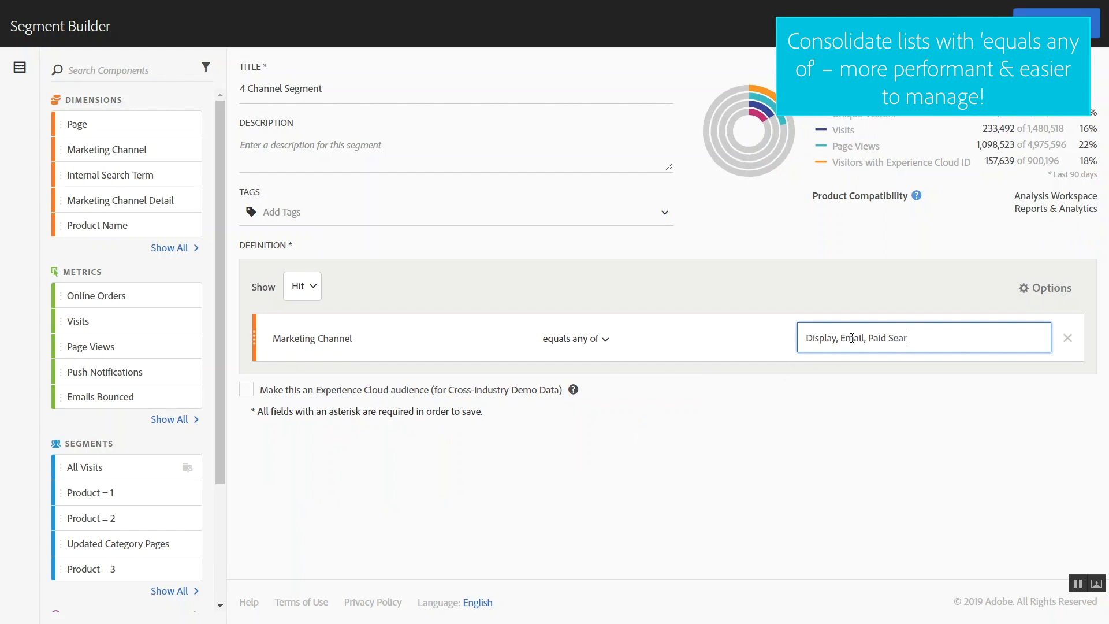
pyautogui.write('Natural Search')
pyautogui.click(1056, 24)
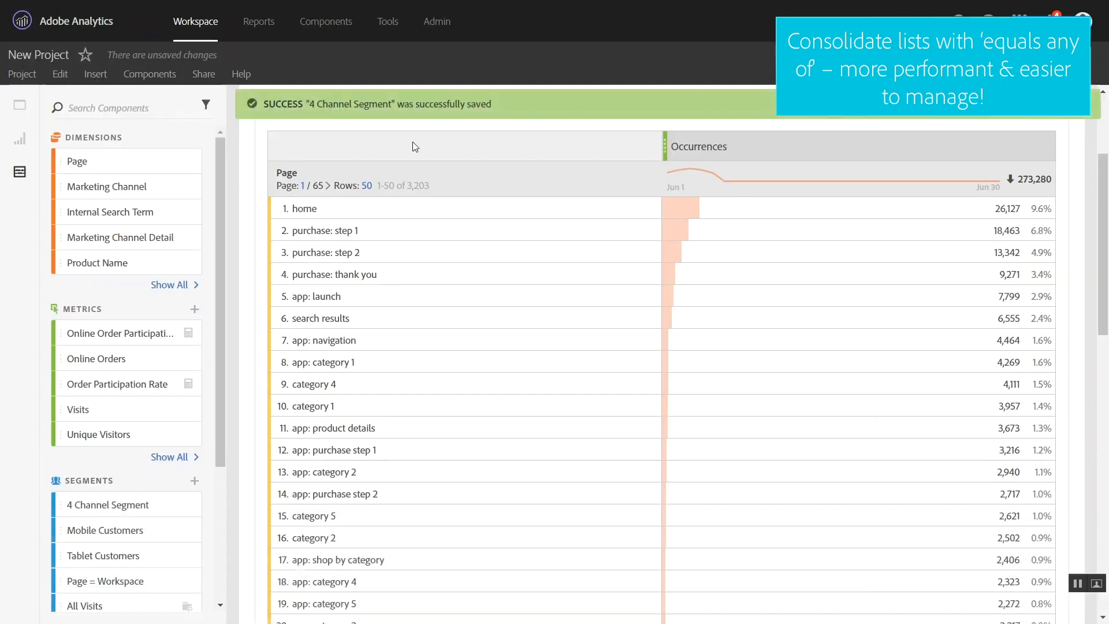
# Replace the freeform table's Page dimension with Marketing Channel and apply the 4 Channel Segment to it
pyautogui.moveTo(145, 188); pyautogui.dragTo(297, 180)
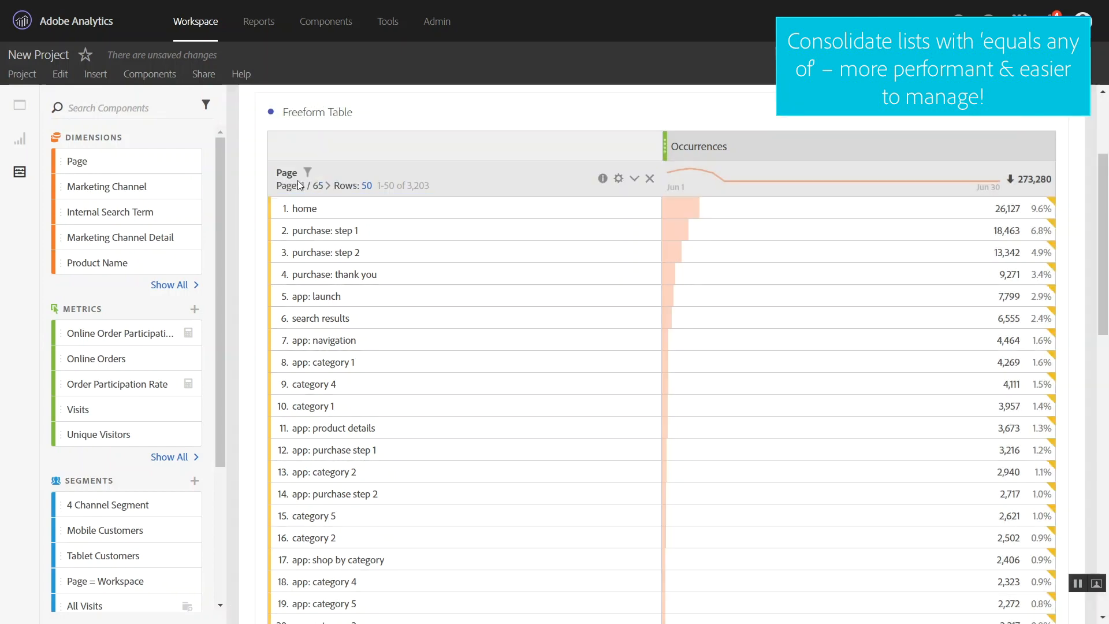
pyautogui.moveTo(122, 504); pyautogui.dragTo(331, 127)
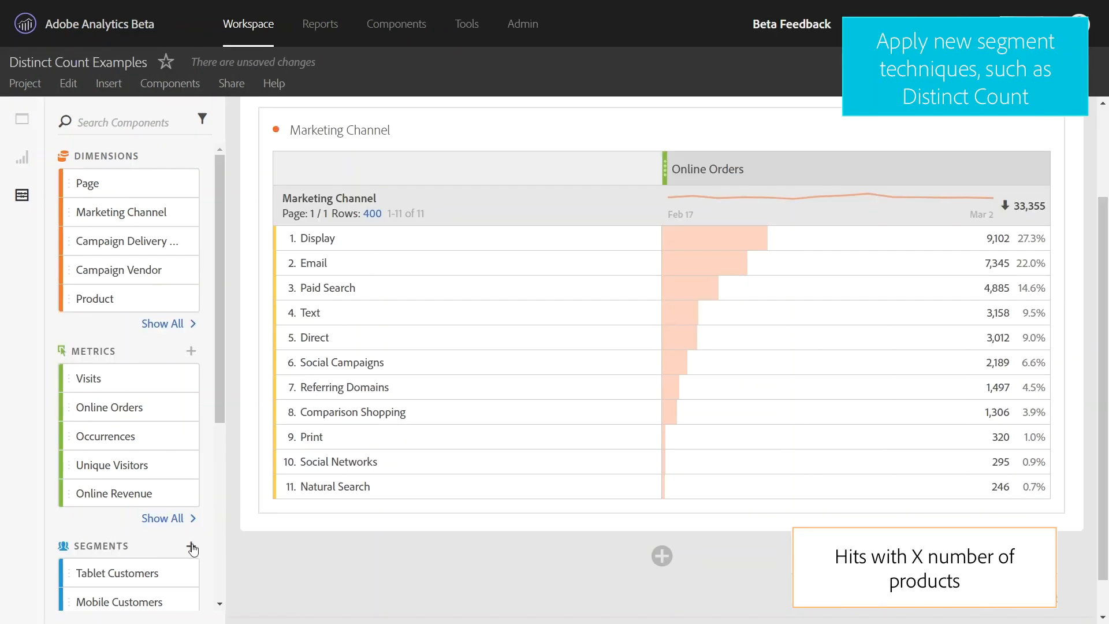
# Create and save a hit-level segment titled Product > 3, where the Product distinct count is greater than 3
pyautogui.click(193, 547)
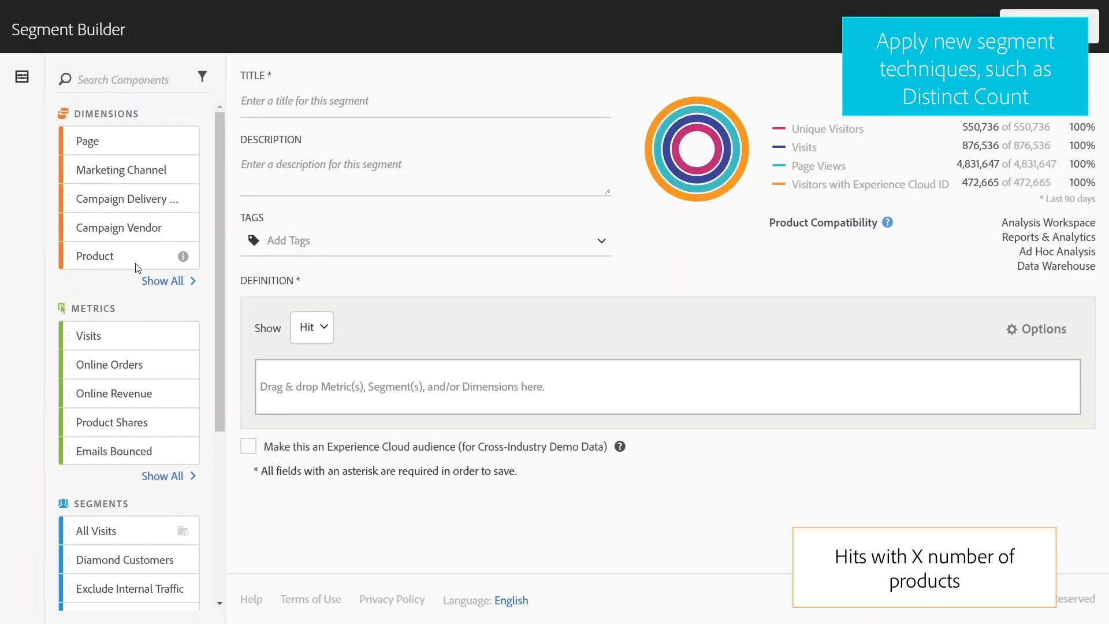
pyautogui.write('Product > 3')
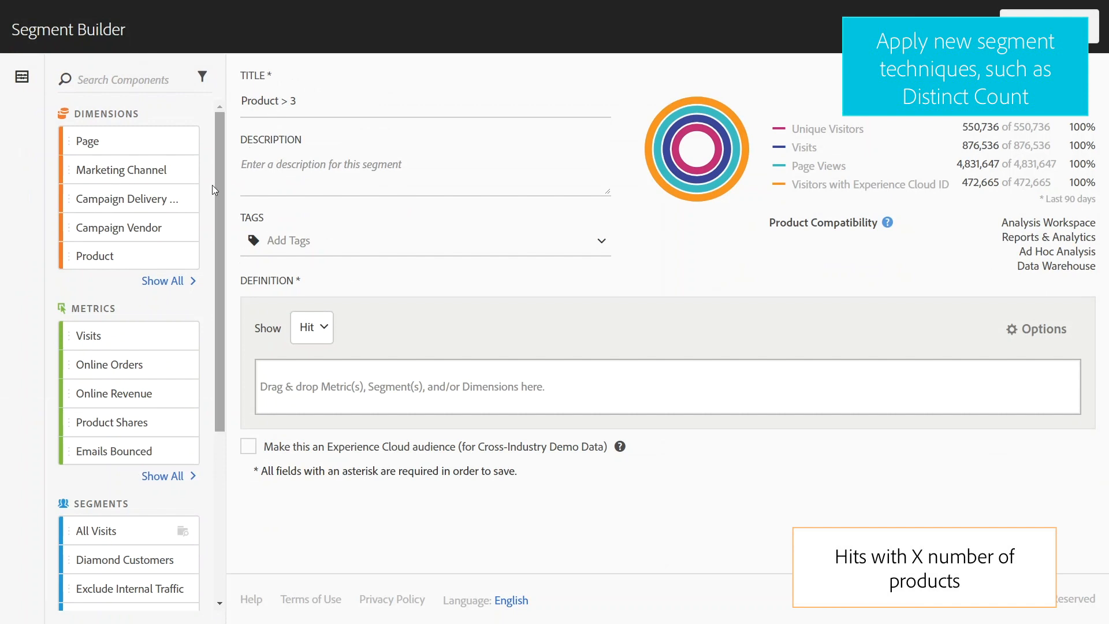
pyautogui.moveTo(139, 255); pyautogui.dragTo(324, 369)
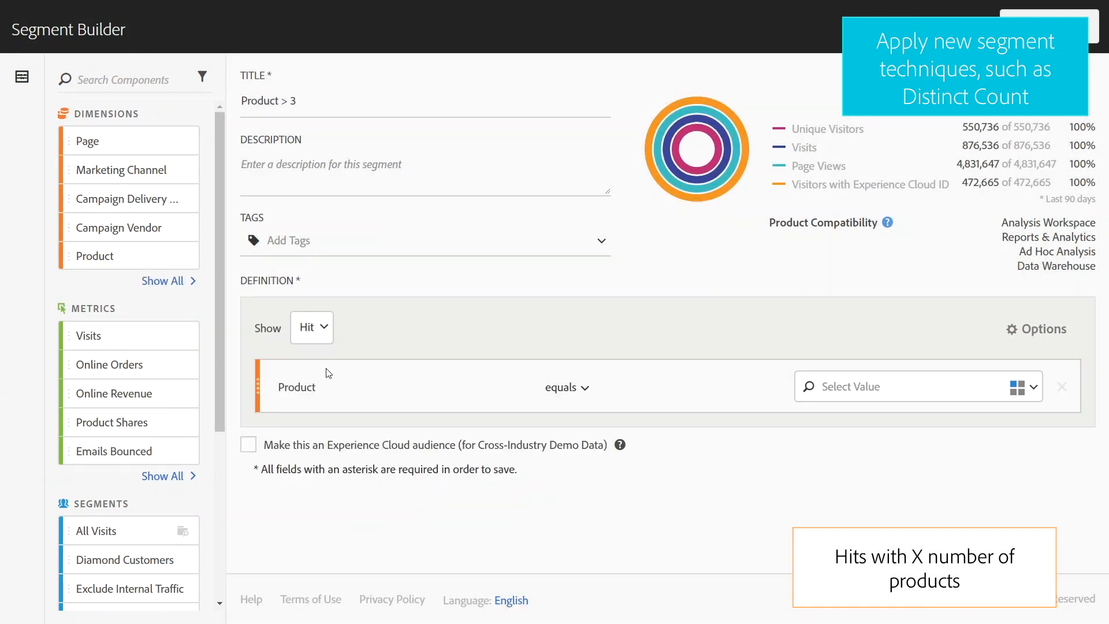
pyautogui.click(582, 394)
pyautogui.moveTo(741, 427); pyautogui.dragTo(741, 532)
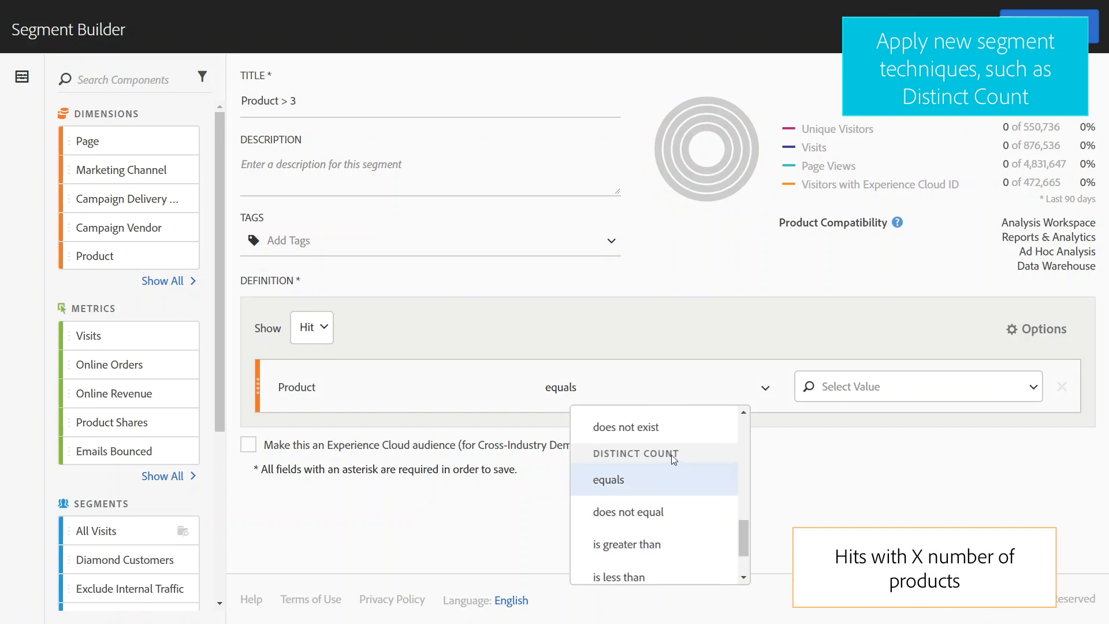
pyautogui.click(668, 543)
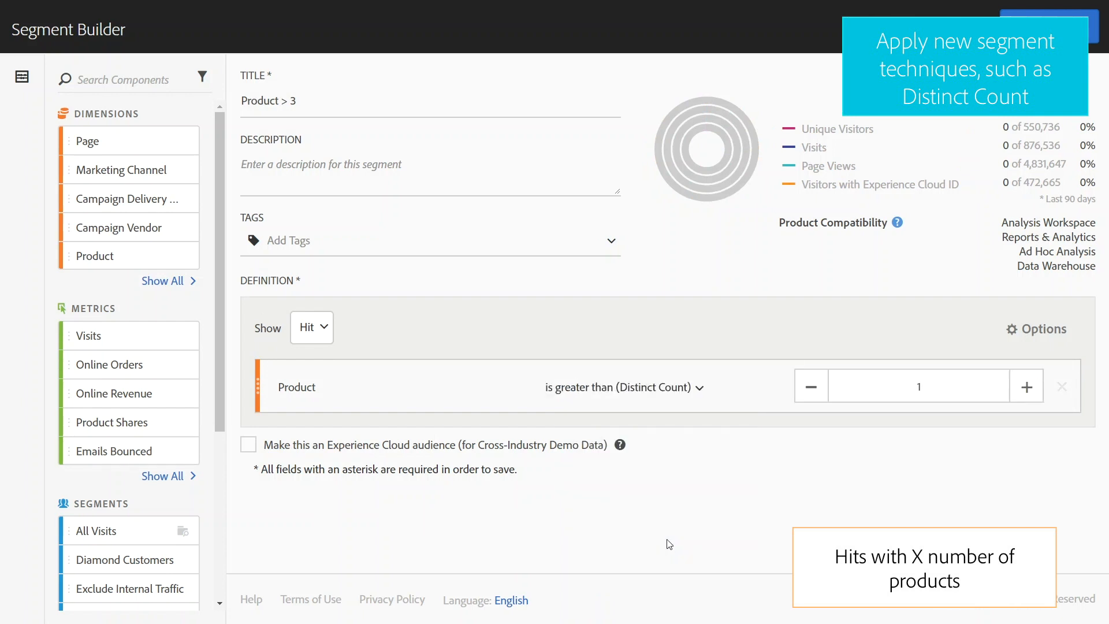
pyautogui.click(1027, 387)
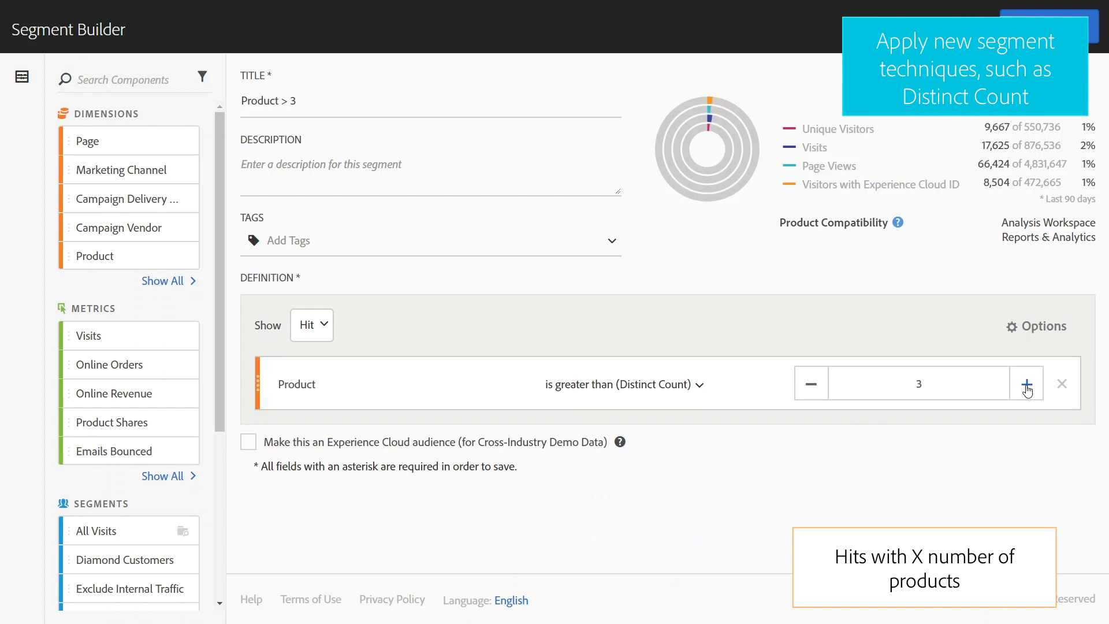
pyautogui.click(1049, 26)
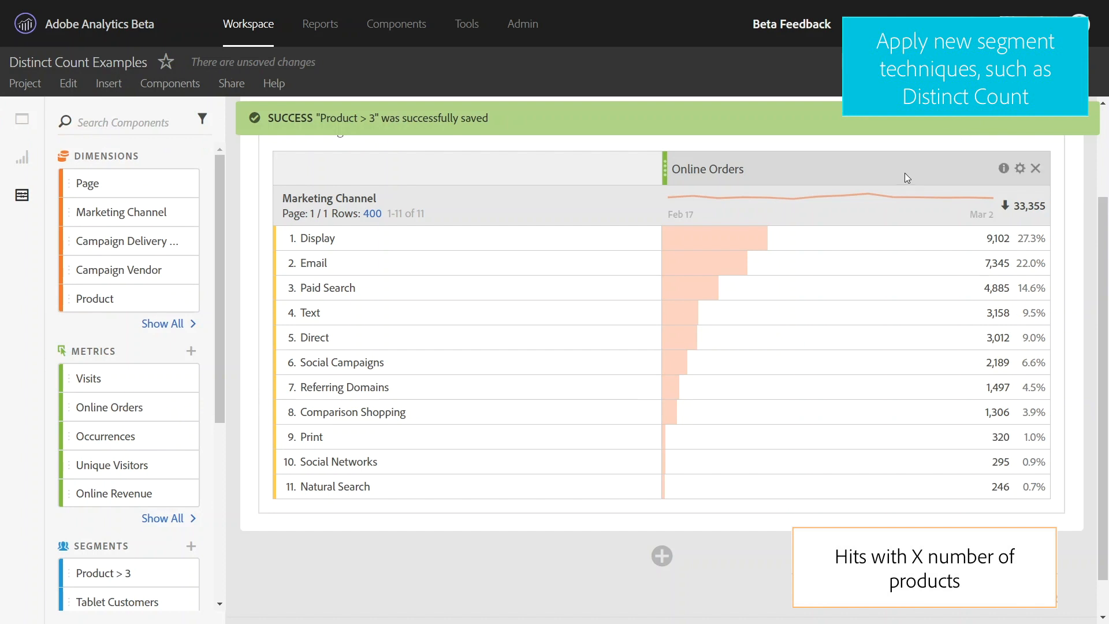
# Add a second Online Orders column to the Marketing Channel table and split it by the Product = 1, Product = 2, Product = 3 and Product > 3 segments
pyautogui.moveTo(904, 172); pyautogui.dragTo(730, 171)
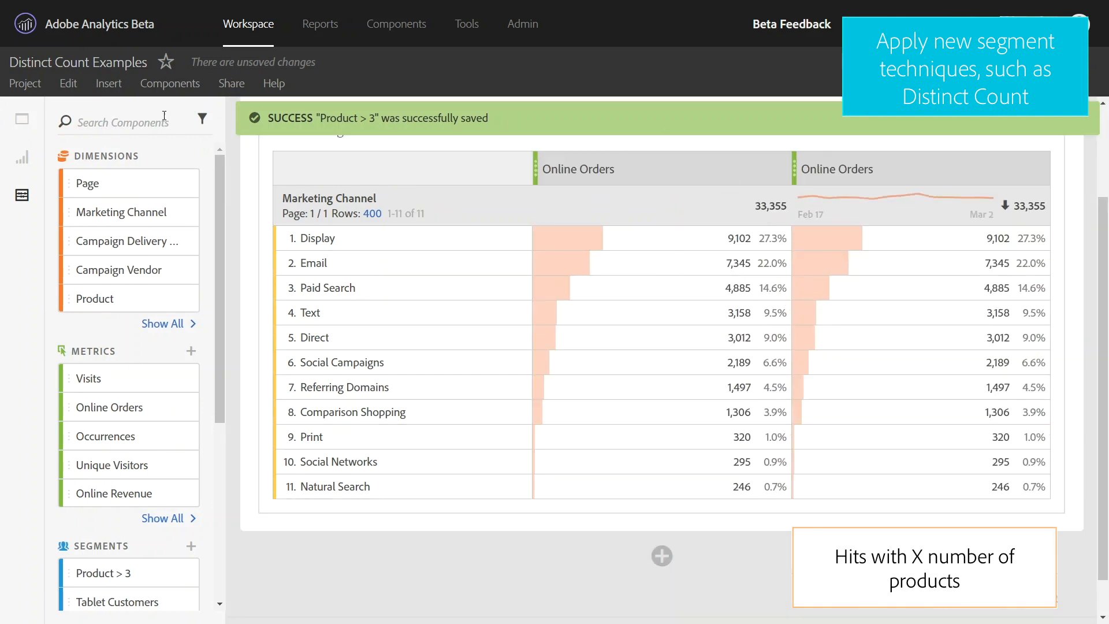
pyautogui.click(101, 120)
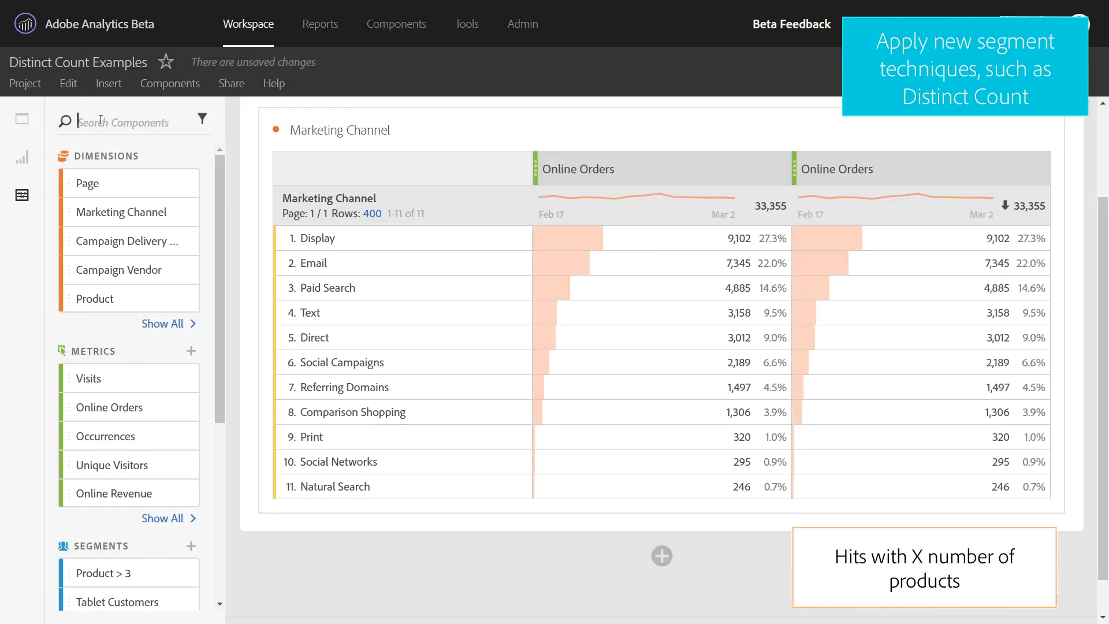
pyautogui.click(97, 549)
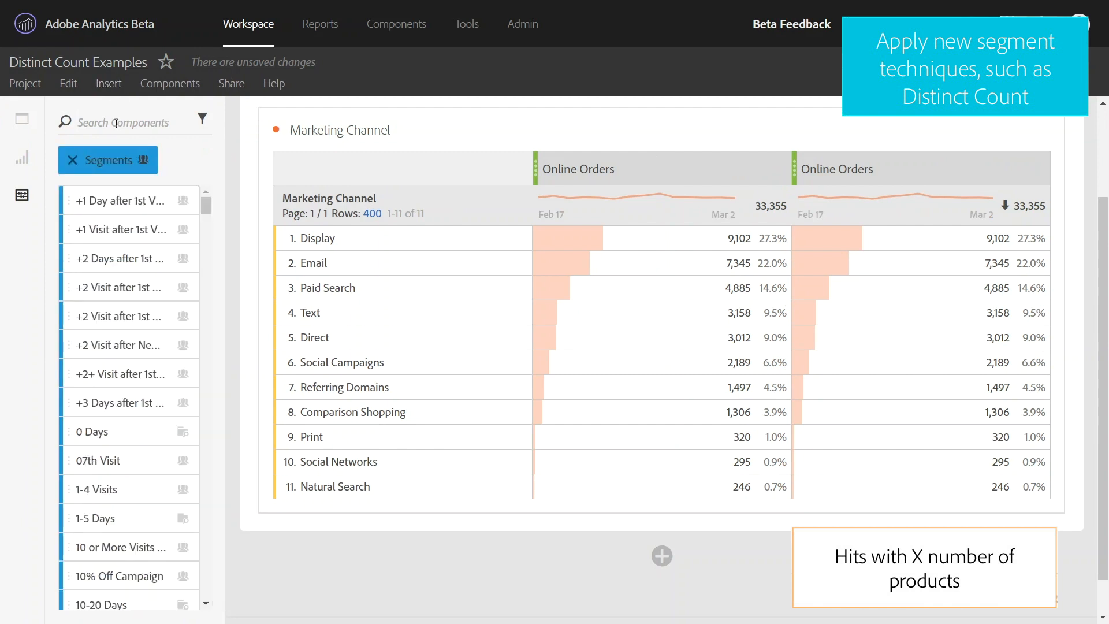
pyautogui.write('produc')
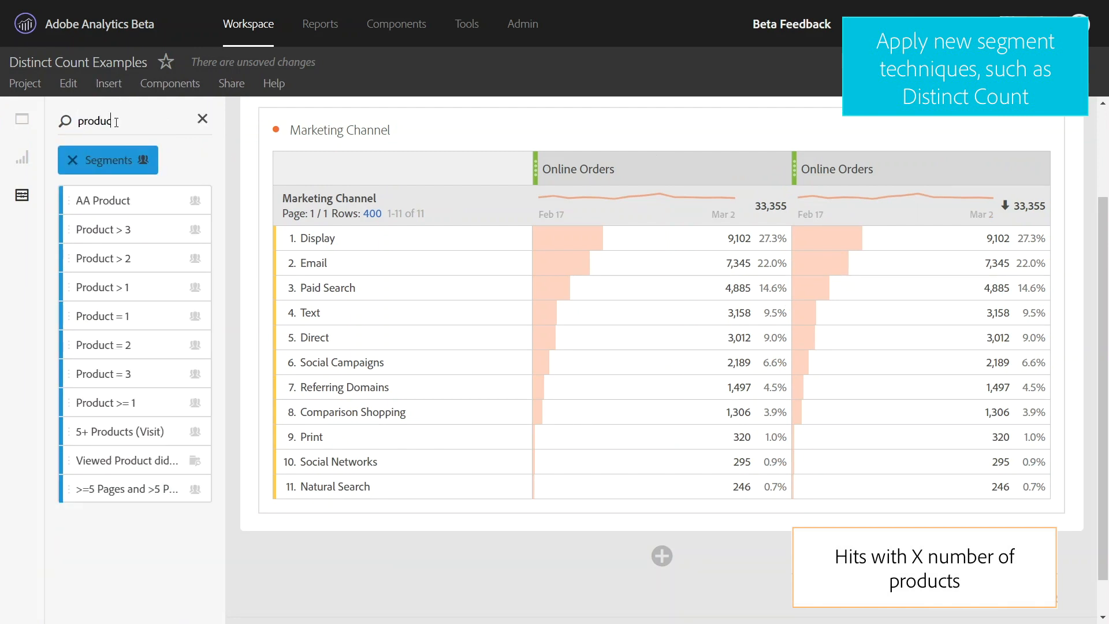
pyautogui.click(128, 319)
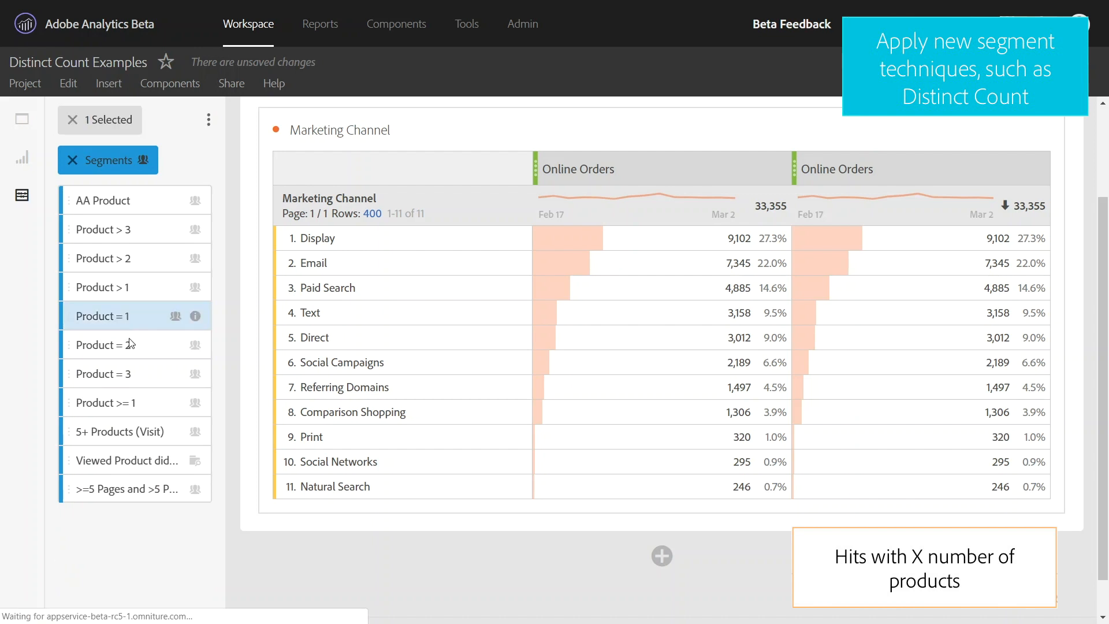
pyautogui.keyDown('shift'); pyautogui.click(129, 374); pyautogui.keyUp('shift')
pyautogui.keyDown('ctrl'); pyautogui.click(131, 240); pyautogui.keyUp('ctrl')
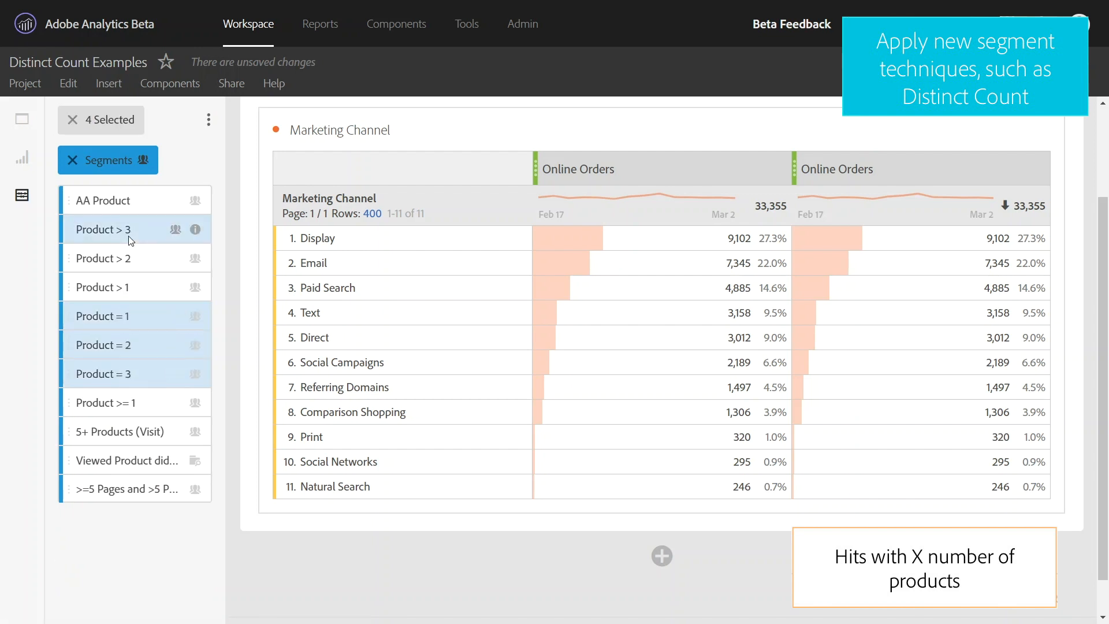
pyautogui.moveTo(129, 237); pyautogui.dragTo(833, 185)
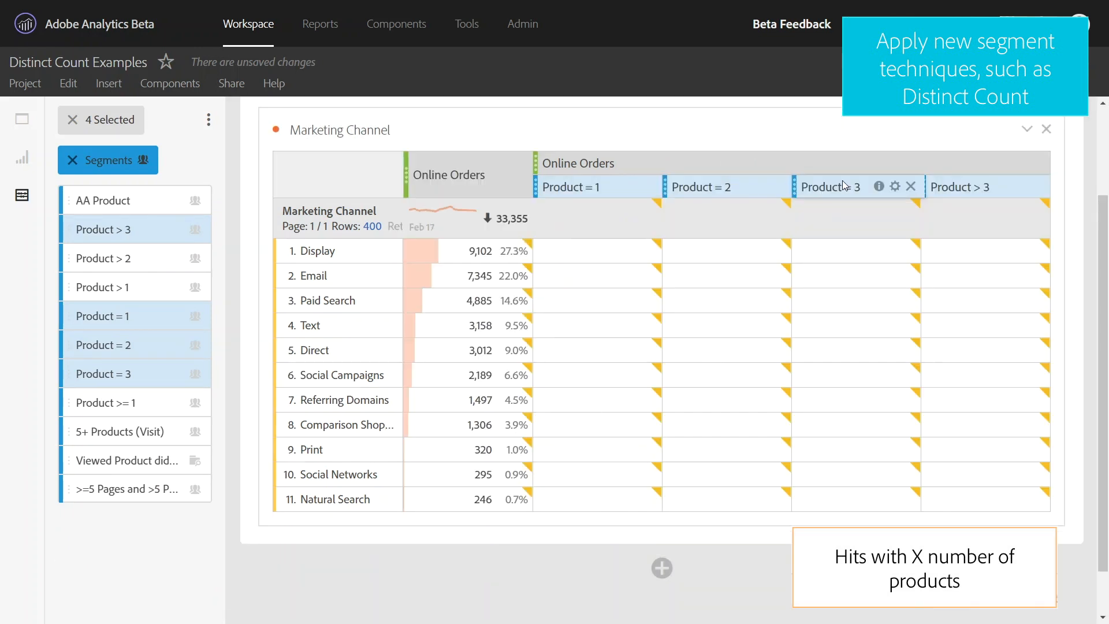
# Compare Display's overall Online Orders with its values across the four product-count segment columns
pyautogui.click(471, 257)
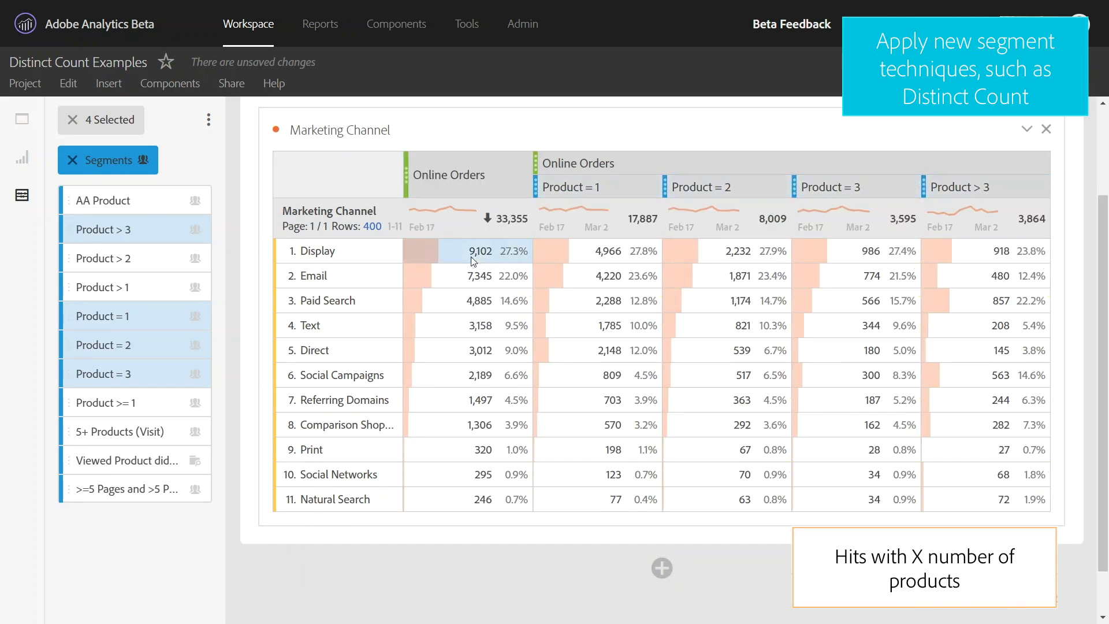
pyautogui.click(593, 257)
pyautogui.keyDown('shift'); pyautogui.click(975, 258); pyautogui.keyUp('shift')
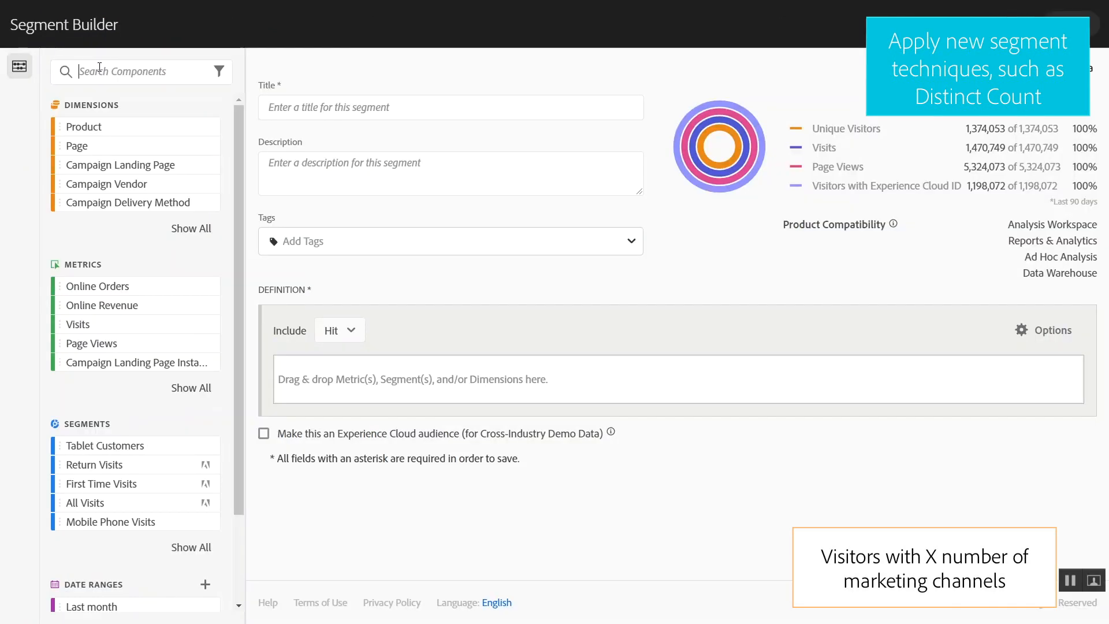
# Add the Marketing Channel dimension to the new segment's definition and set its container to Visitor
pyautogui.write('marketing ch')
pyautogui.moveTo(108, 103); pyautogui.dragTo(325, 382)
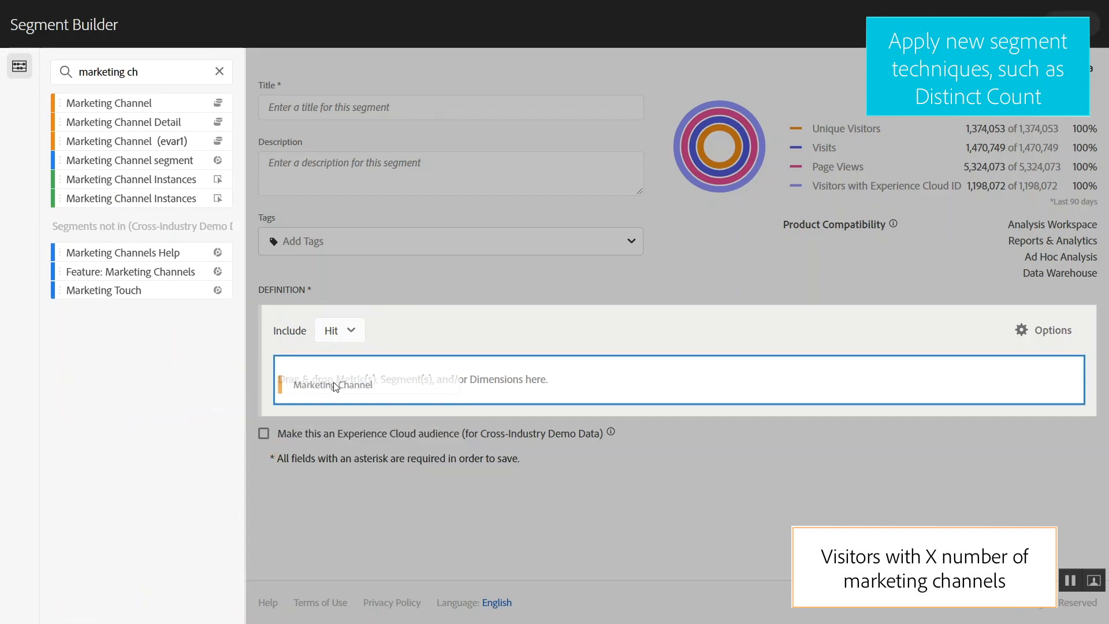
pyautogui.click(352, 331)
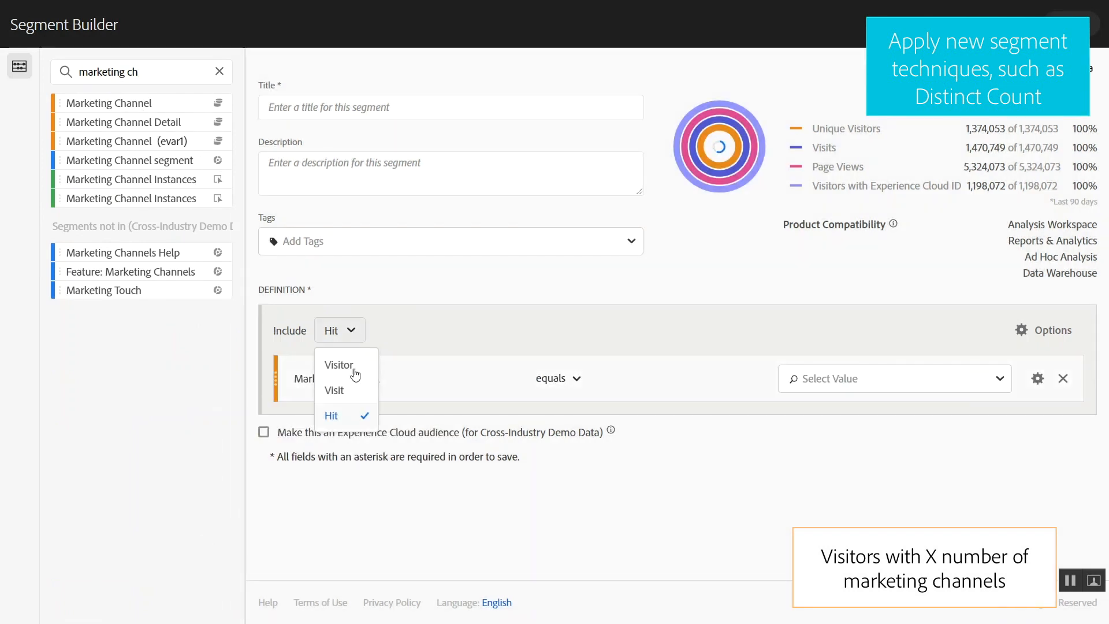
pyautogui.click(354, 374)
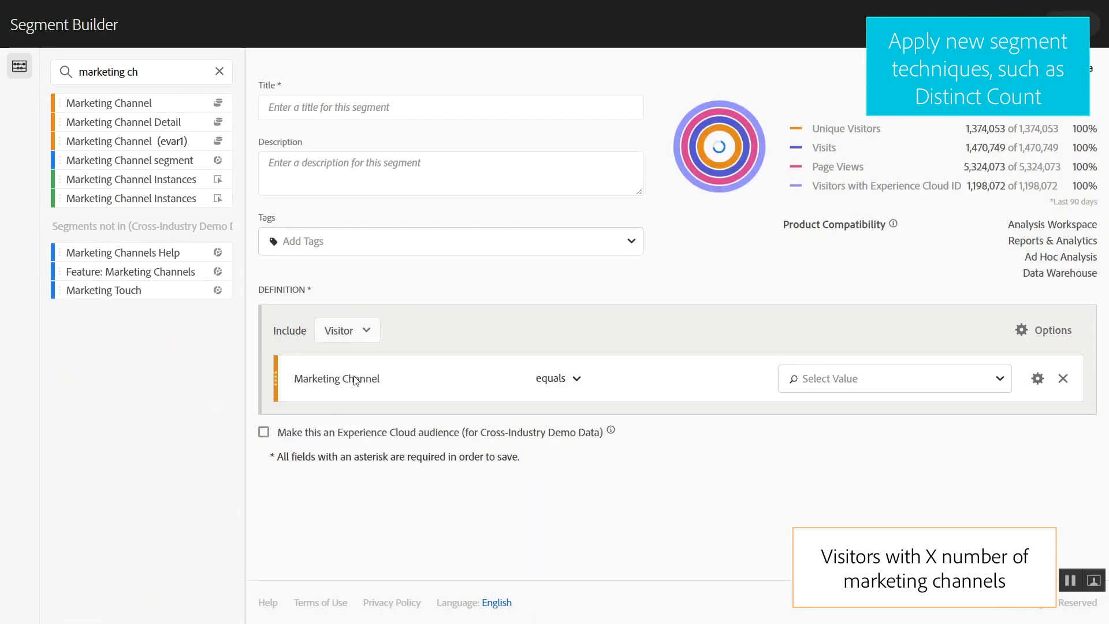
# Set the Marketing Channel condition to a distinct count that is greater than 2
pyautogui.click(577, 379)
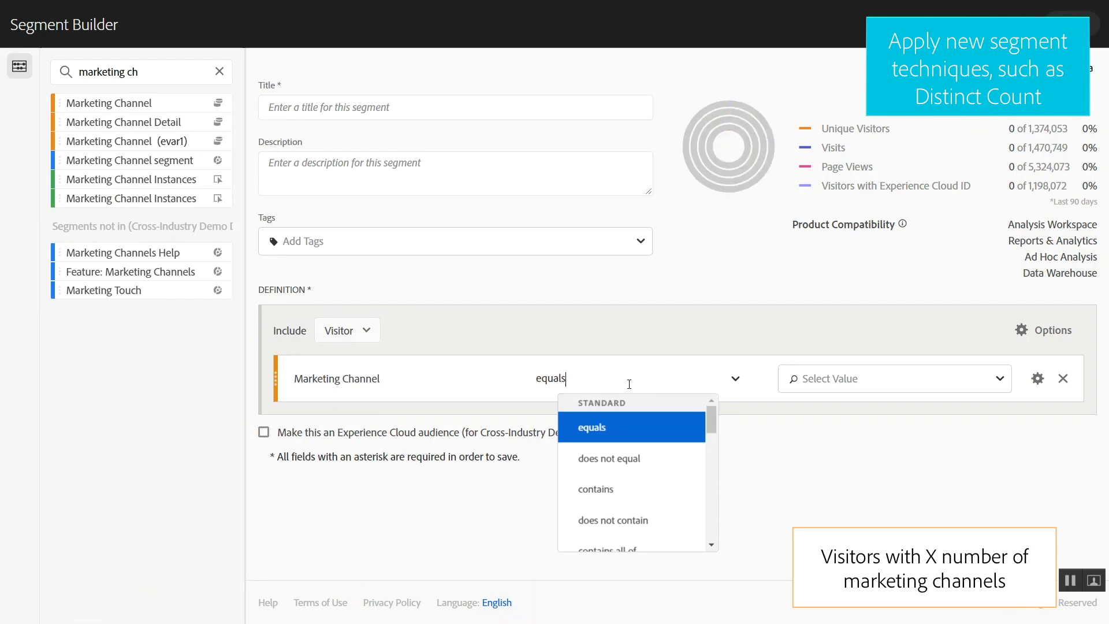
pyautogui.write('great')
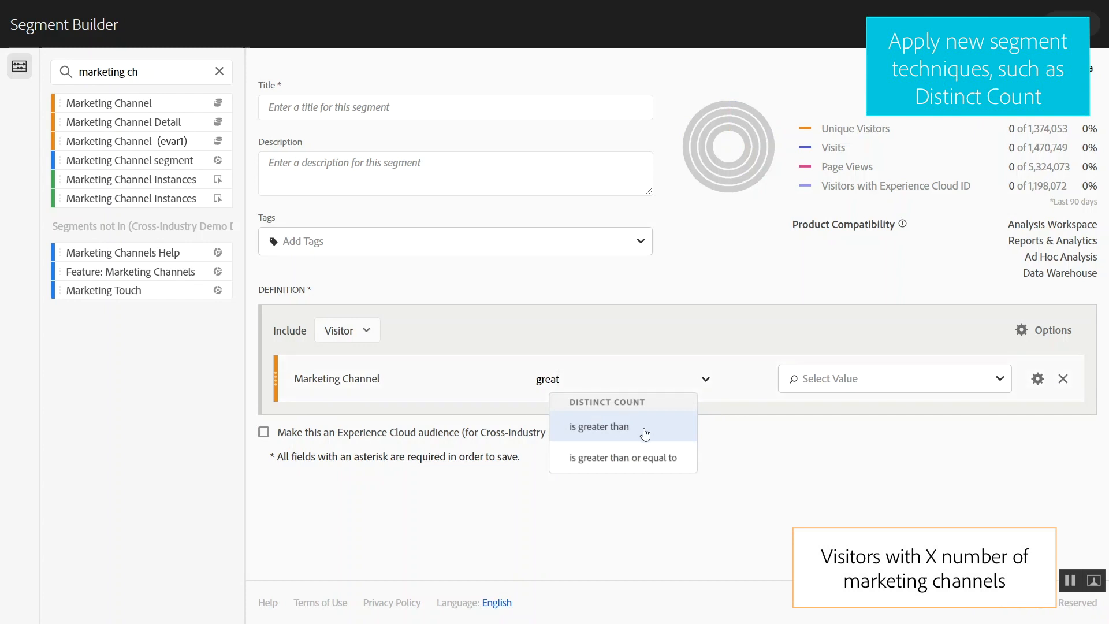
pyautogui.click(646, 434)
pyautogui.click(830, 383)
pyautogui.press('BackSpace')
pyautogui.write('2')
pyautogui.click(735, 502)
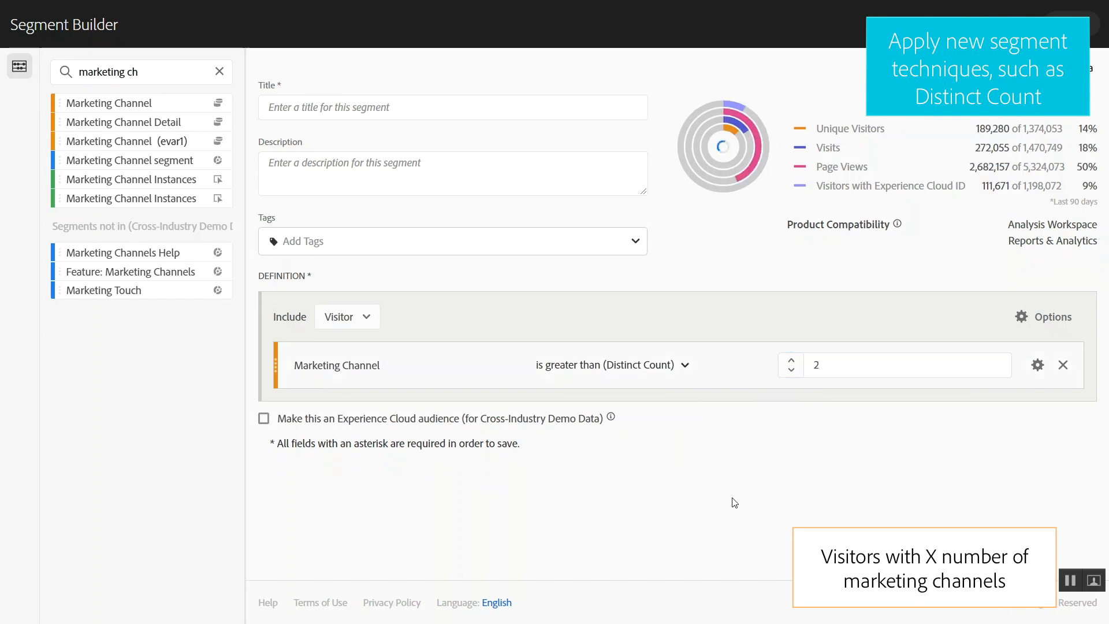
# Save the segment as "Visitors with more than 2 marketing channels" and apply it as a filter to the Freeform Table's panel
pyautogui.click(302, 109)
pyautogui.write('Visitors with more than 2 marketing channels')
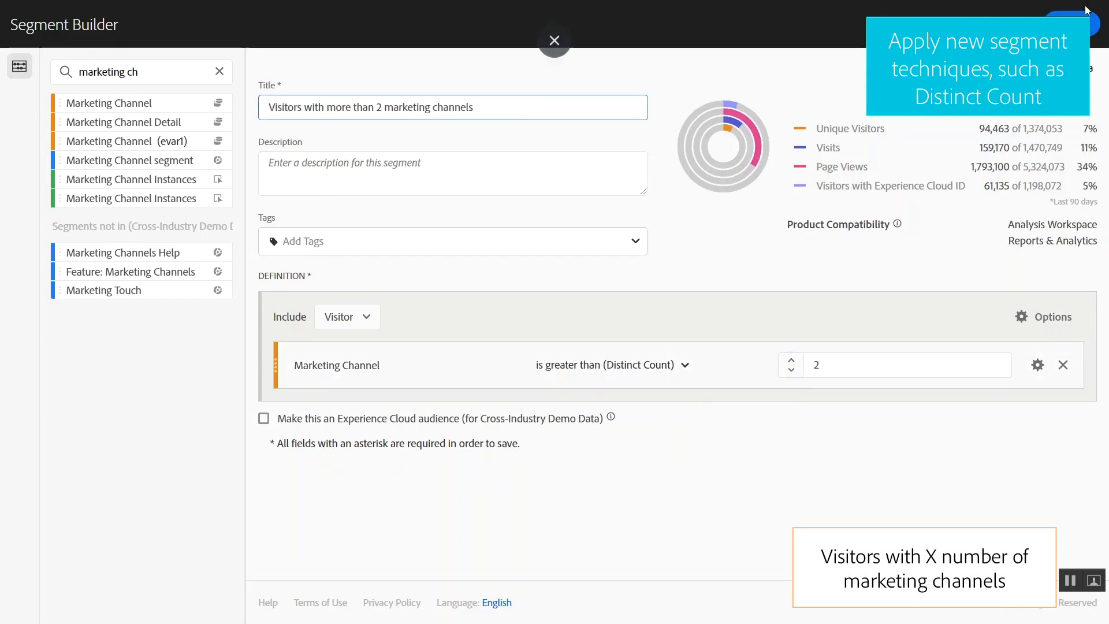
pyautogui.click(1073, 24)
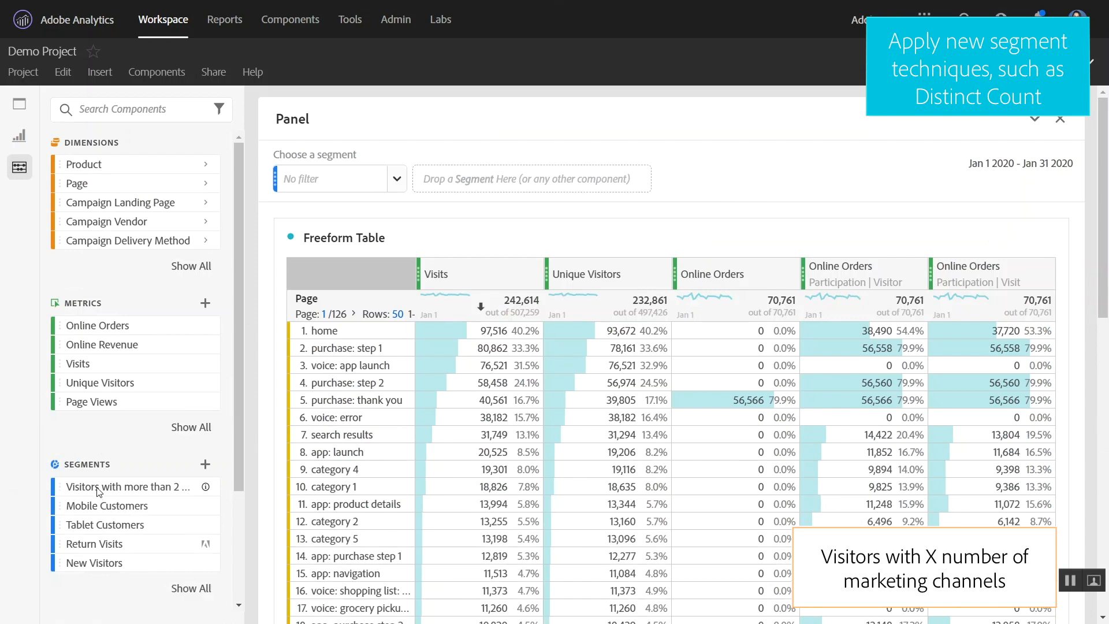
pyautogui.moveTo(98, 491); pyautogui.dragTo(466, 179)
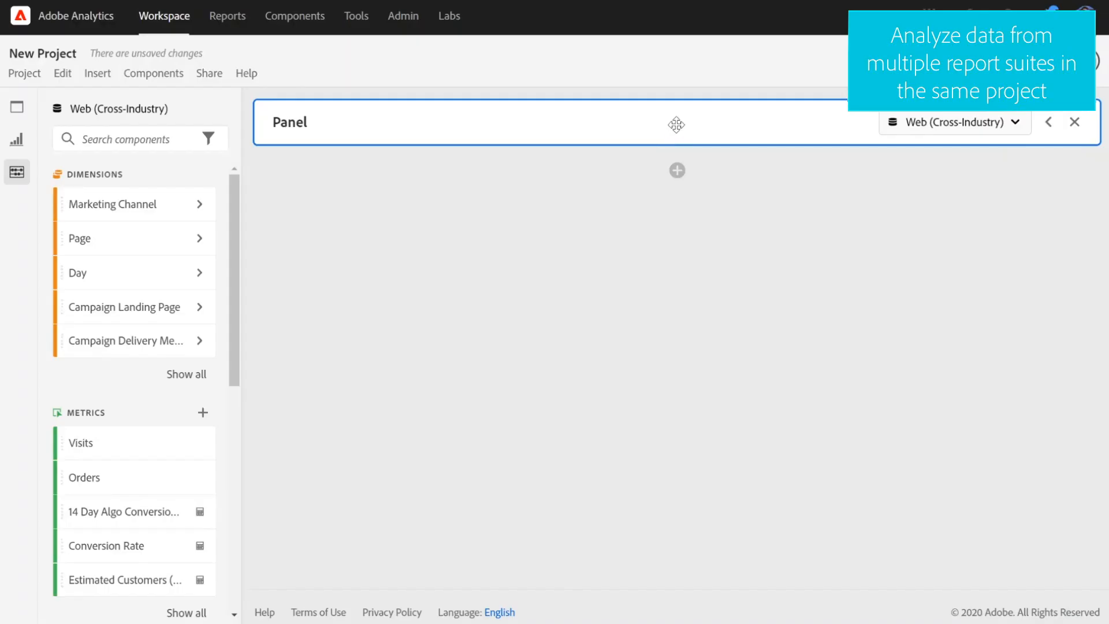
# Duplicate the collapsed Web (Cross-Industry) panel in the new project
pyautogui.rightClick(674, 129)
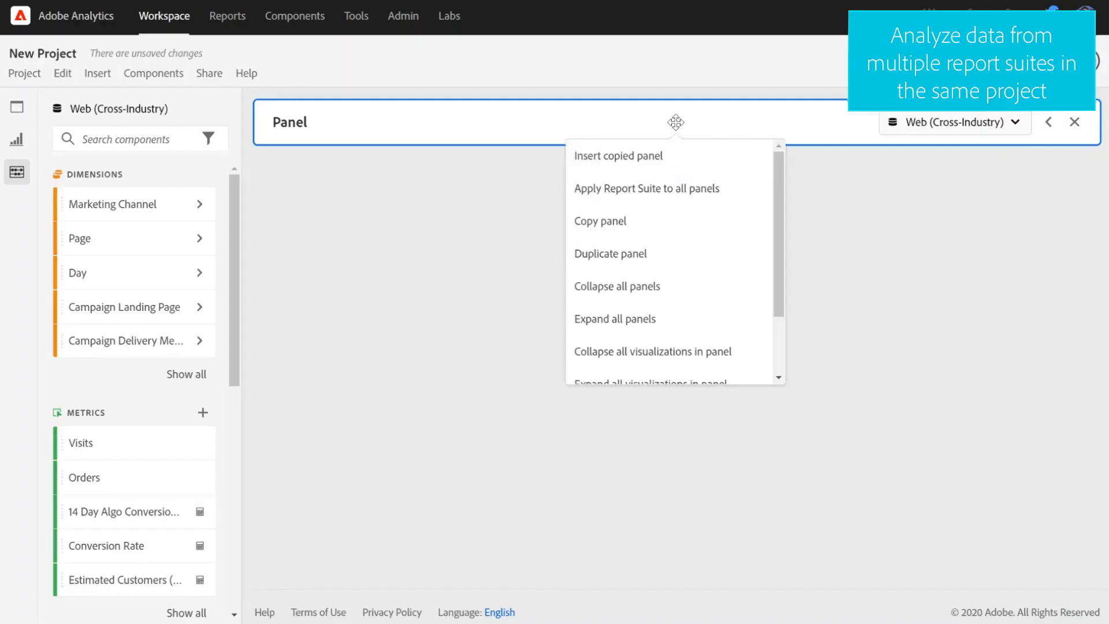
pyautogui.click(660, 254)
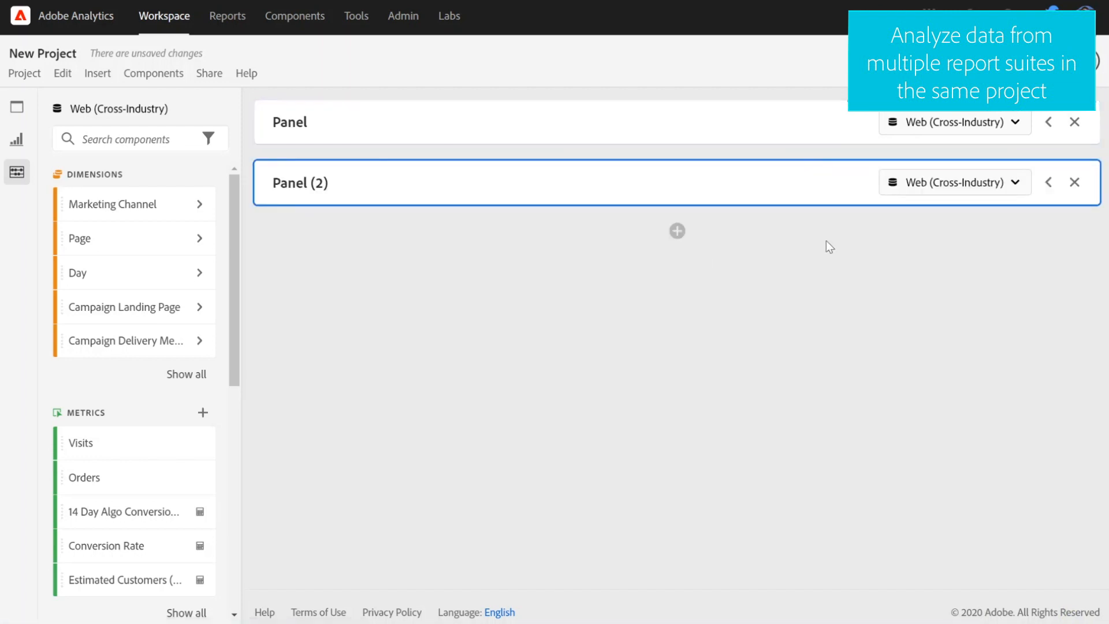
# Expand the duplicated panel and switch its report suite to App (Cross-Industry)
pyautogui.click(1049, 182)
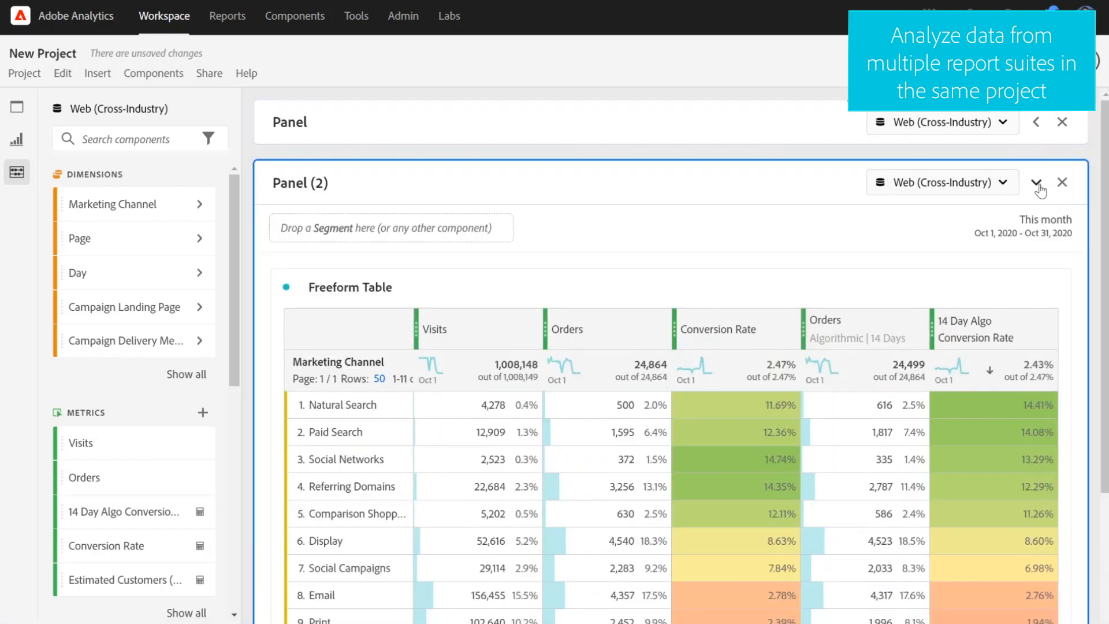
pyautogui.click(941, 190)
pyautogui.write('app cr')
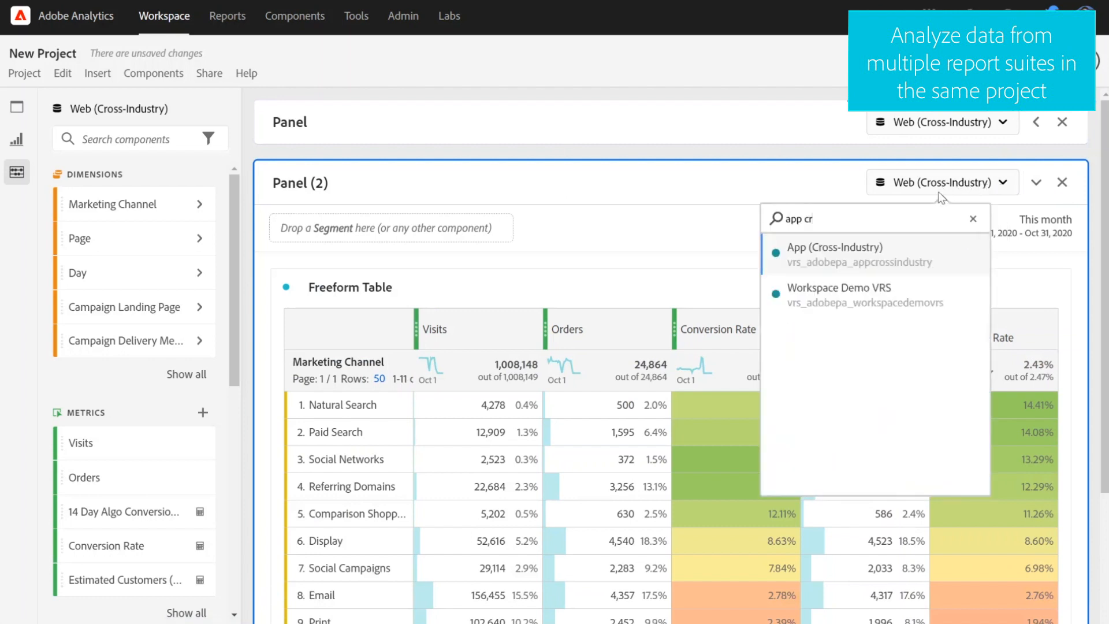
pyautogui.click(908, 265)
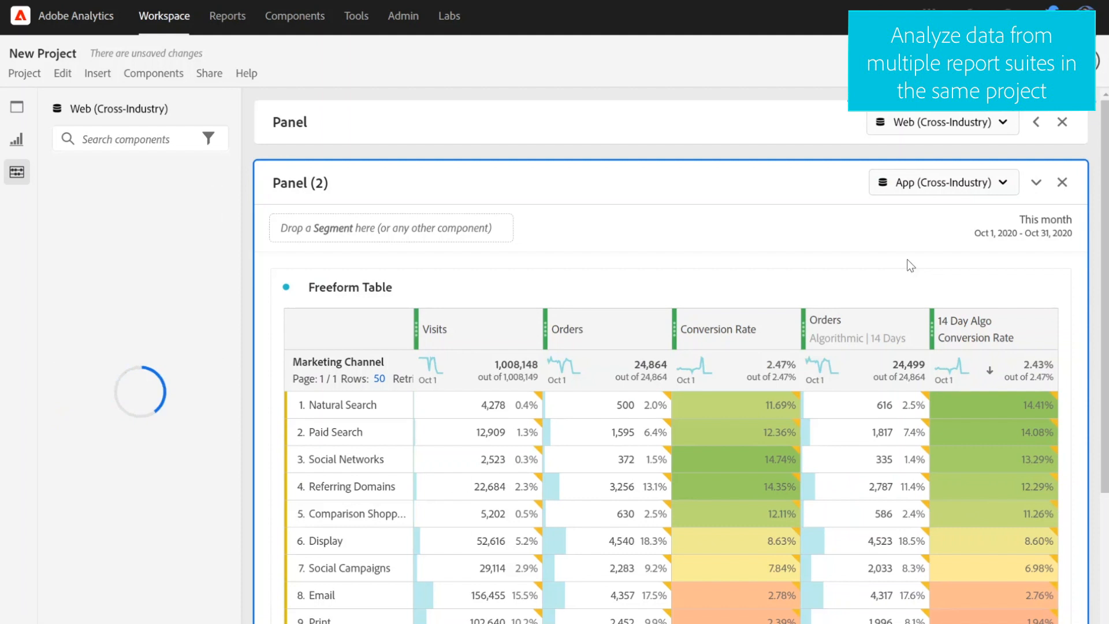
# Rename the duplicated panel "App" and the original panel "Web"
pyautogui.click(287, 185)
pyautogui.write('App')
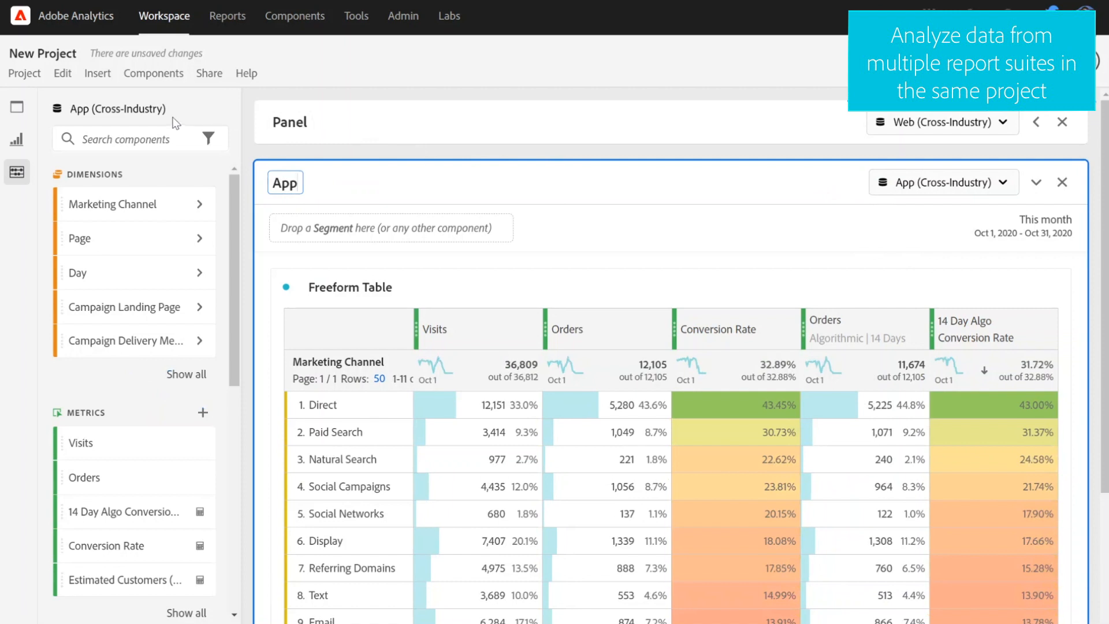
pyautogui.click(288, 122)
pyautogui.click(287, 122)
pyautogui.write('Web')
pyautogui.press('Return')
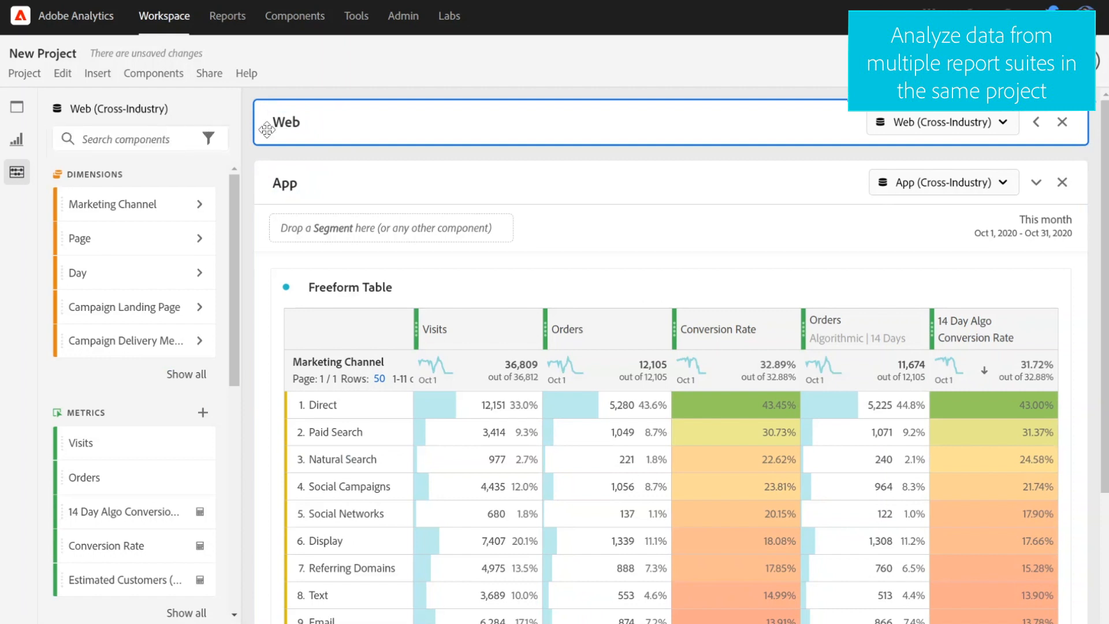
pyautogui.rightClick(518, 122)
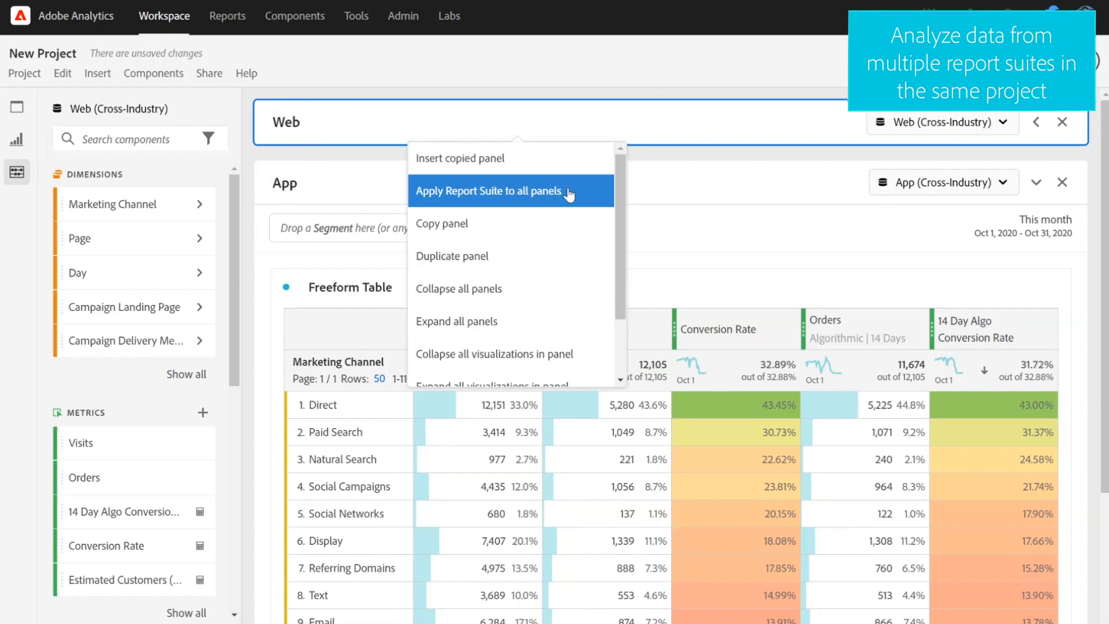
pyautogui.click(569, 194)
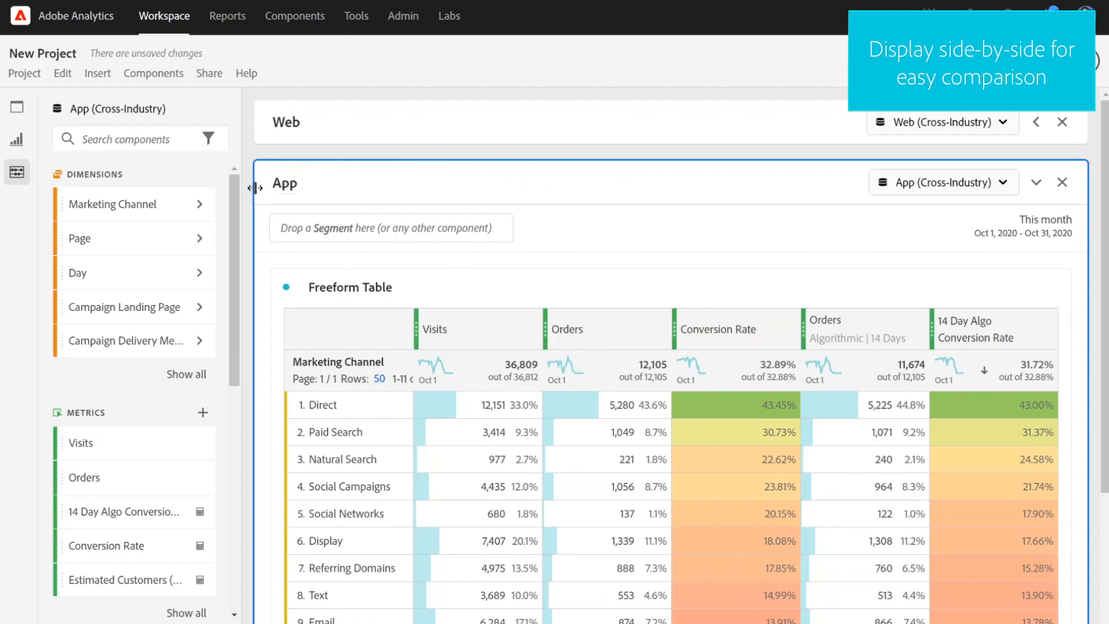
# Resize the App and Web panels to half width side by side and expand the Web panel to compare both tables
pyautogui.moveTo(255, 188); pyautogui.dragTo(679, 190)
pyautogui.moveTo(1087, 122); pyautogui.dragTo(675, 123)
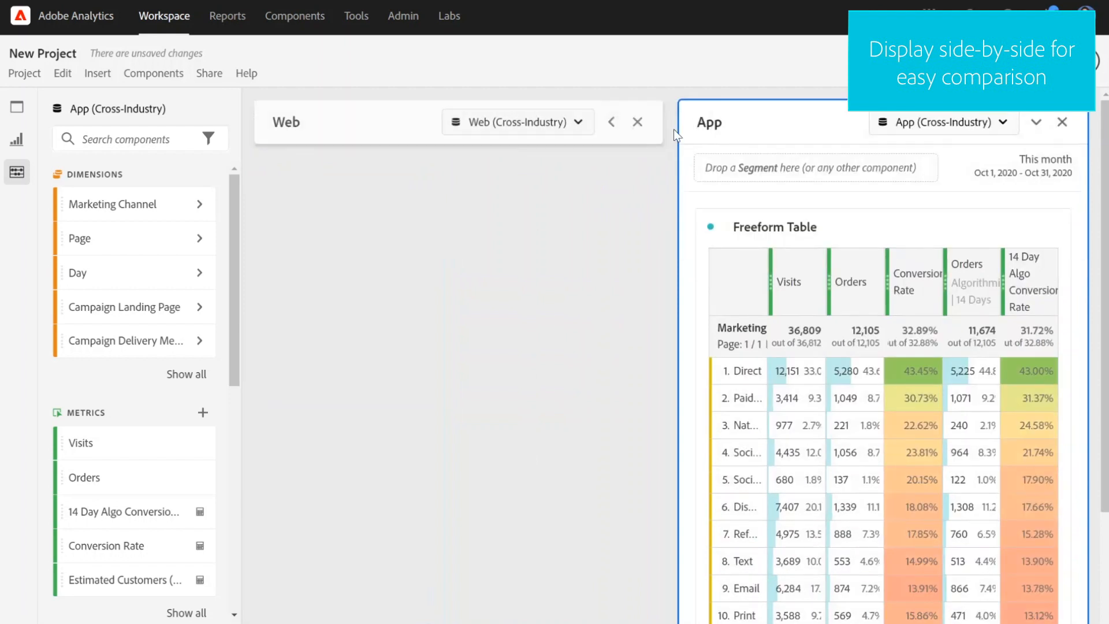
pyautogui.click(610, 124)
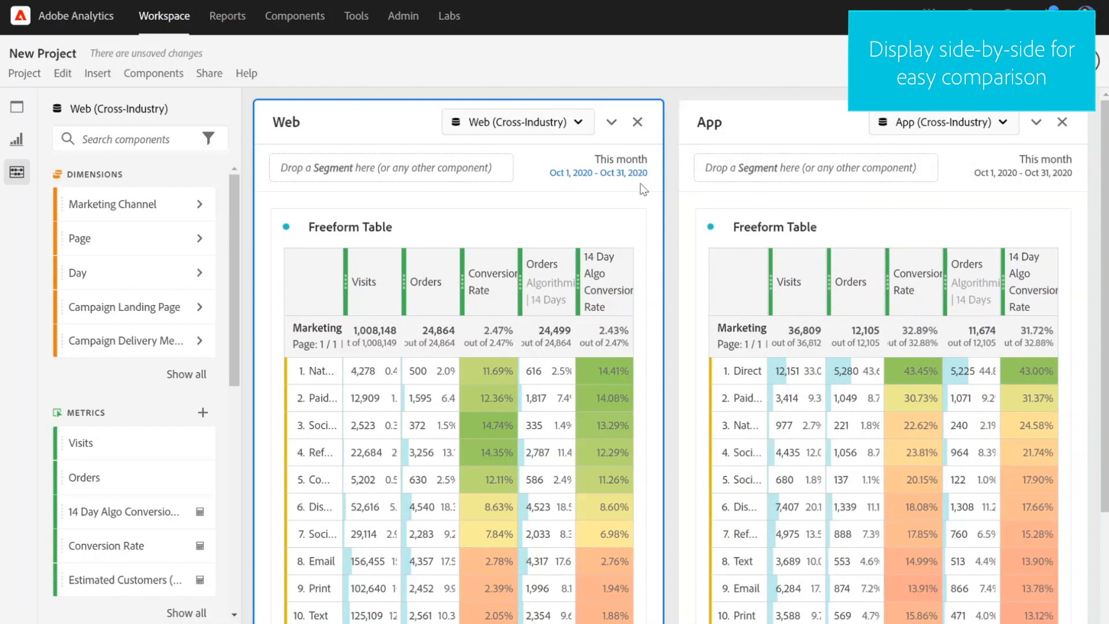
pyautogui.scroll(-2, 654, 203)
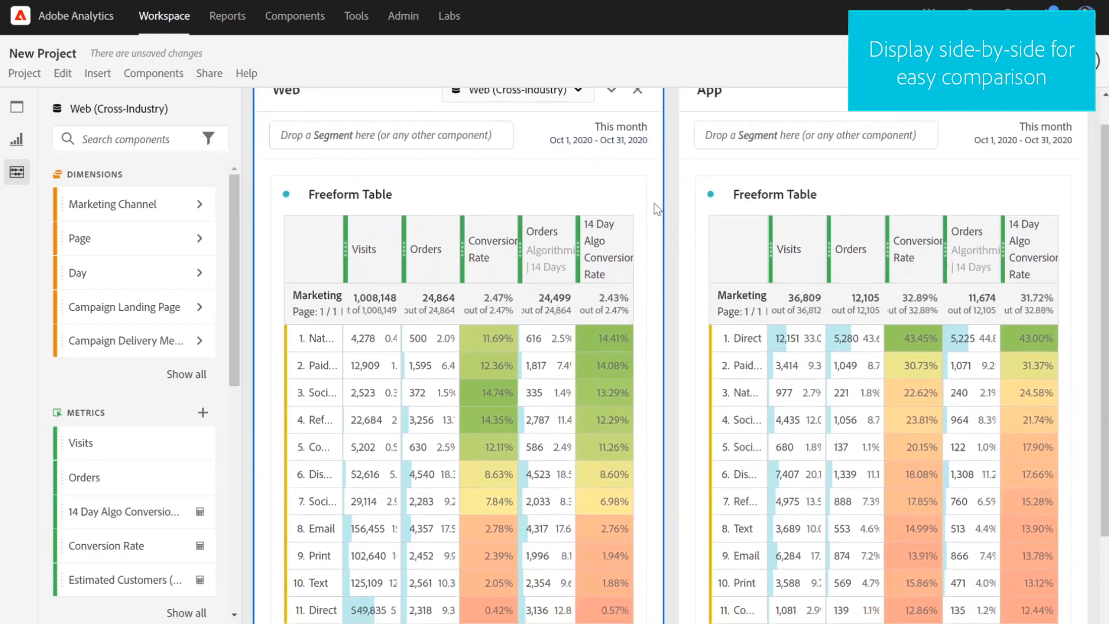
pyautogui.scroll(-2, 654, 202)
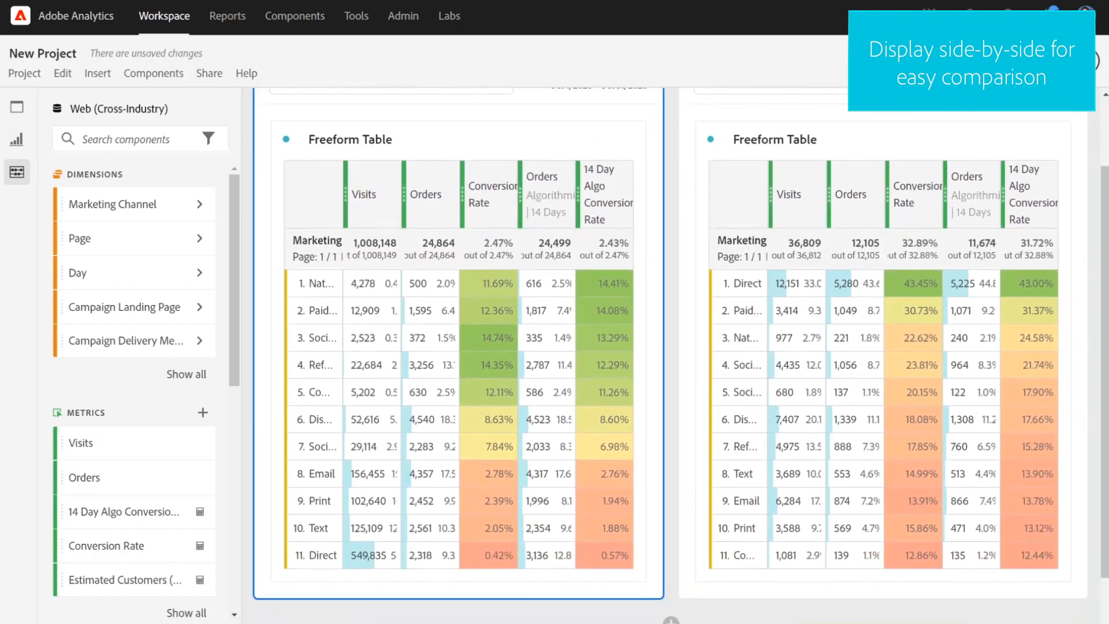
pyautogui.click(17, 180)
pyautogui.scroll(4, 231, 150)
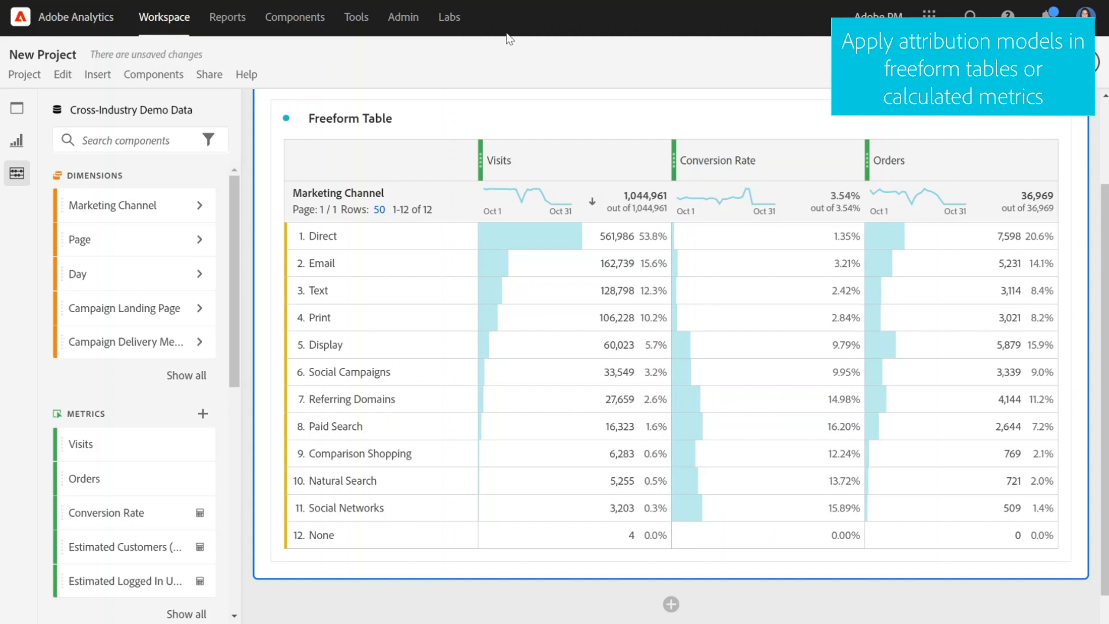
# Duplicate the Orders column in the Freeform Table and turn on a non-default attribution model for the copy
pyautogui.click(925, 161)
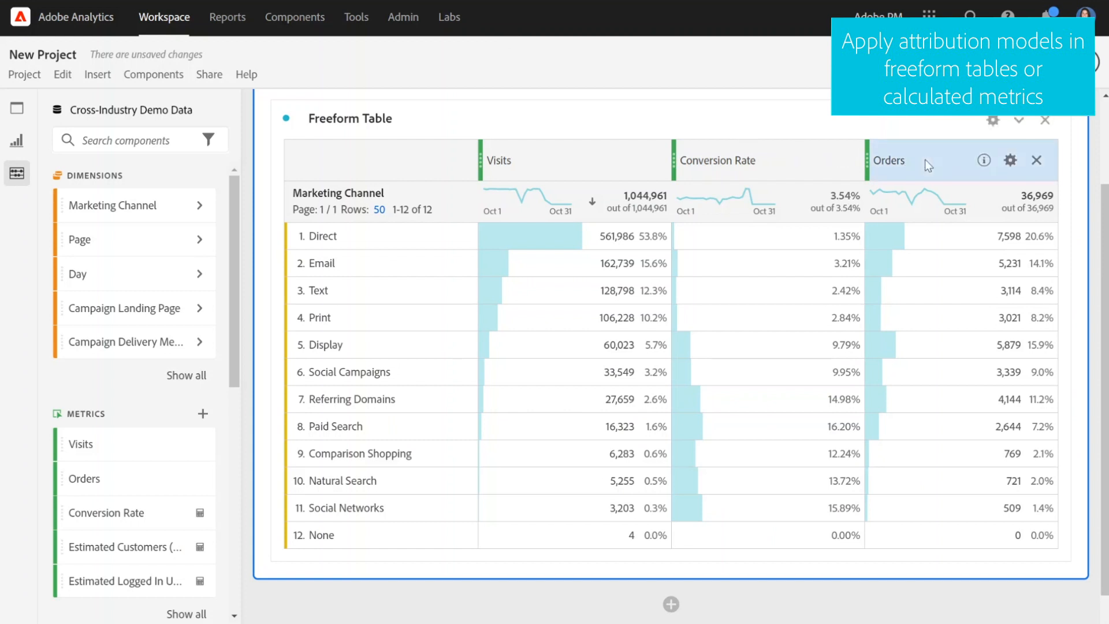
pyautogui.moveTo(924, 159); pyautogui.dragTo(1009, 166)
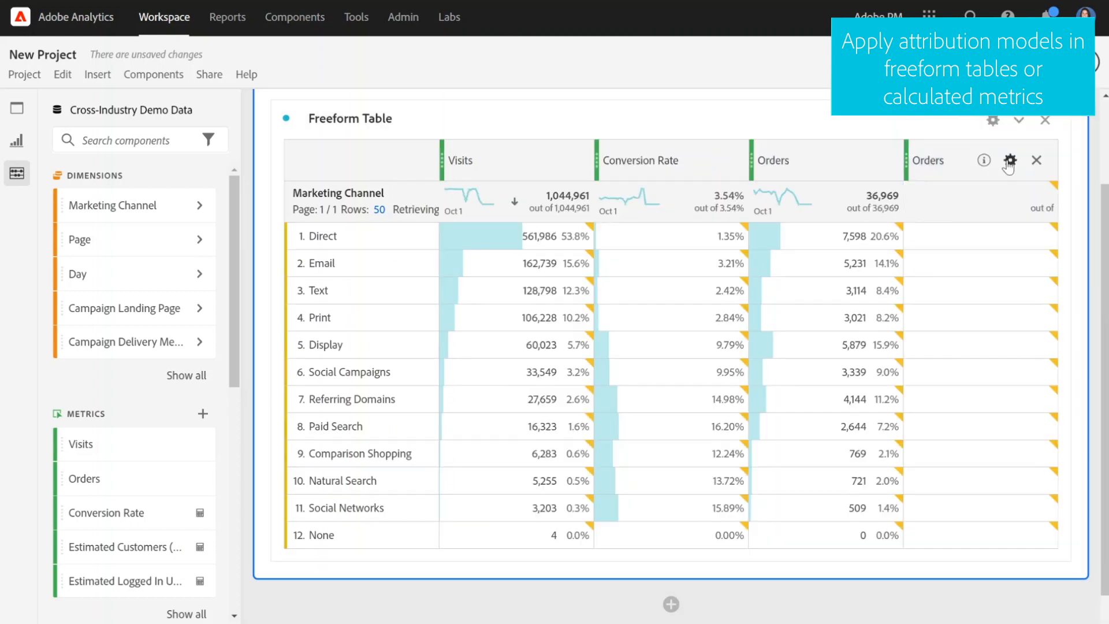
pyautogui.click(1009, 164)
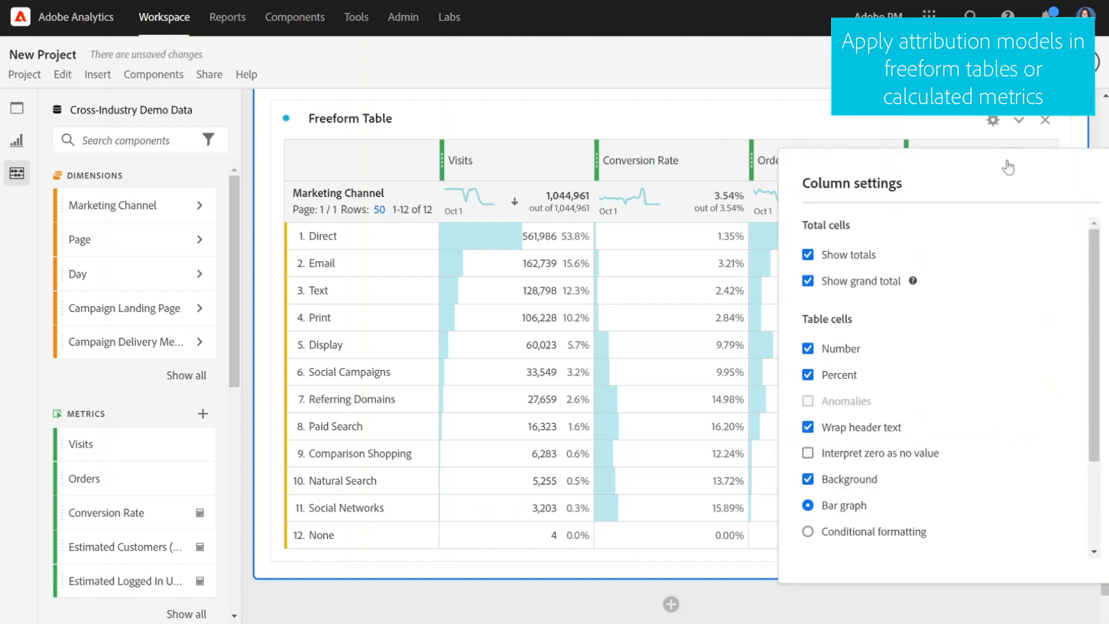
pyautogui.scroll(-3, 980, 317)
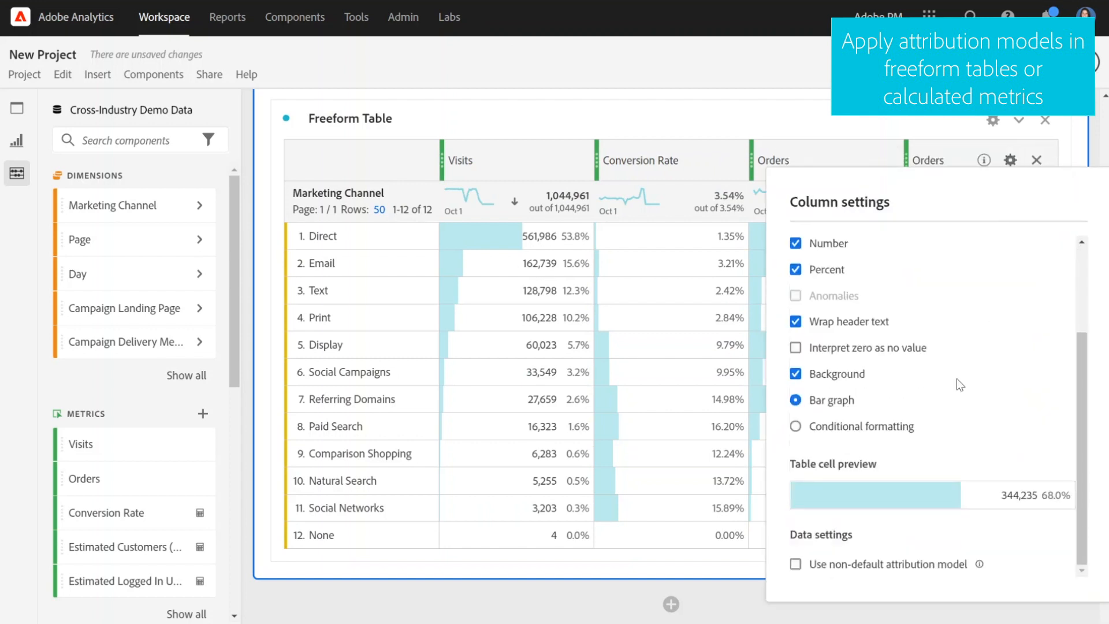
pyautogui.click(796, 564)
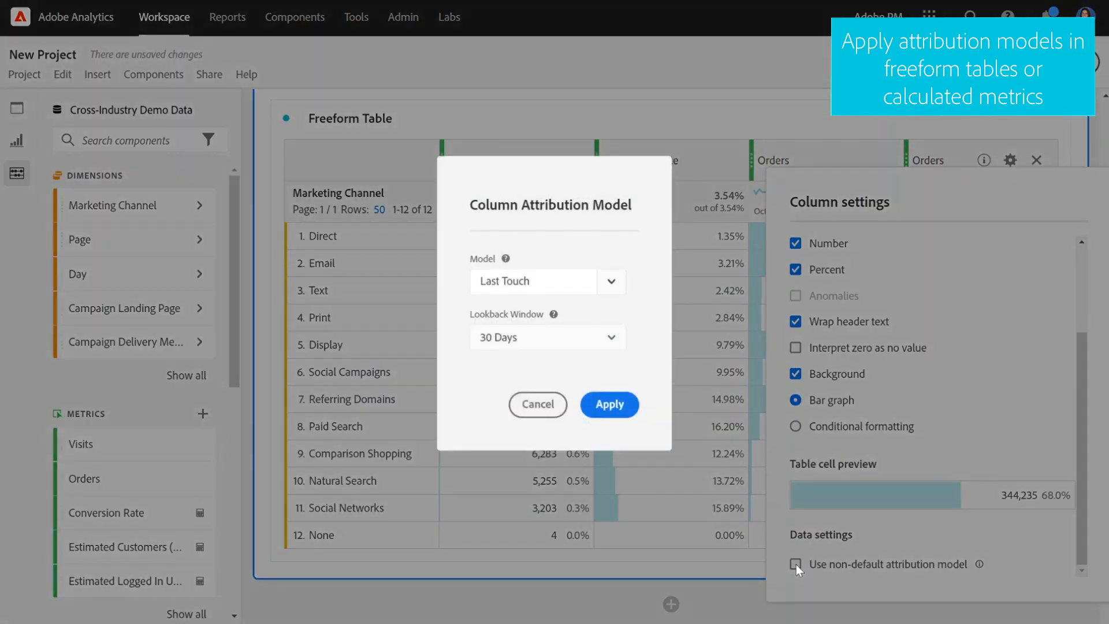
# Apply the Participation model with a 30-day lookback window to the second Orders column and sort the table by that column
pyautogui.click(611, 283)
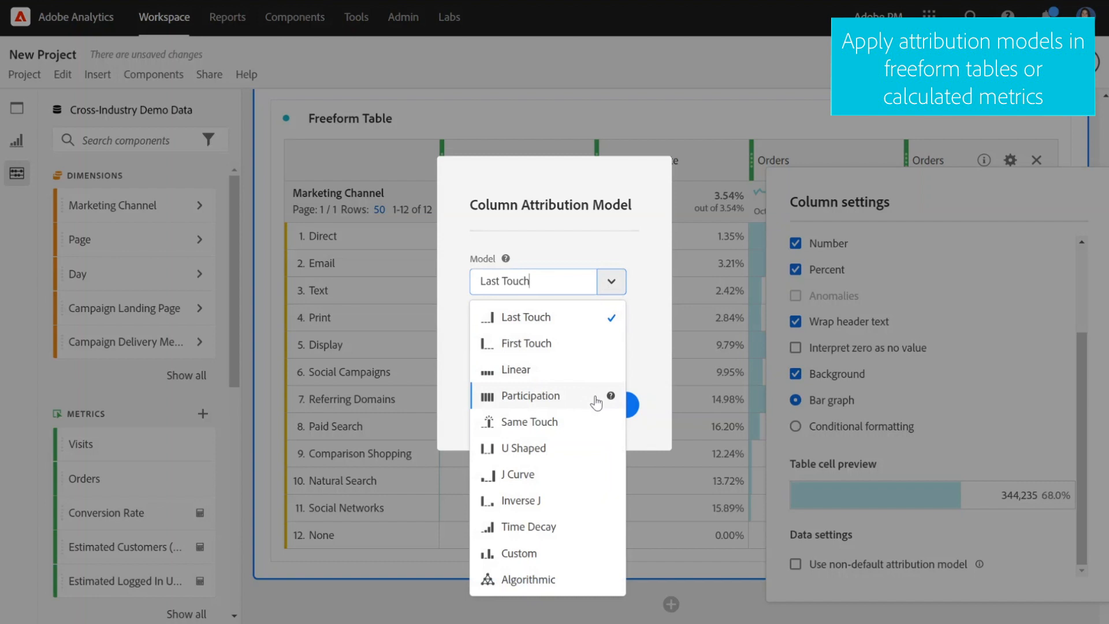
pyautogui.moveTo(611, 401)
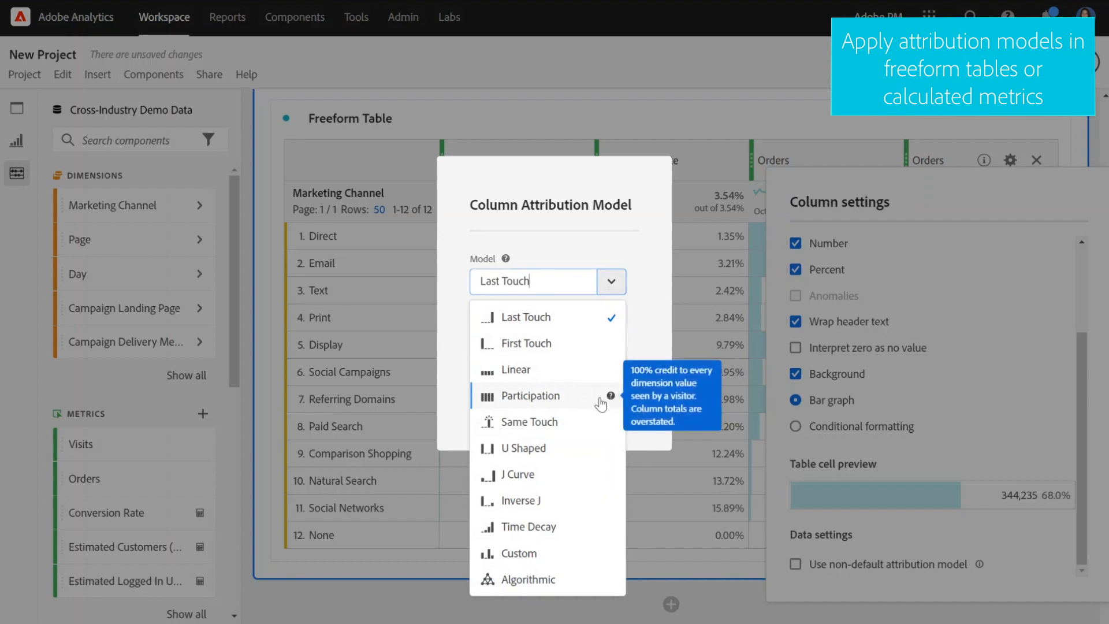
pyautogui.click(494, 397)
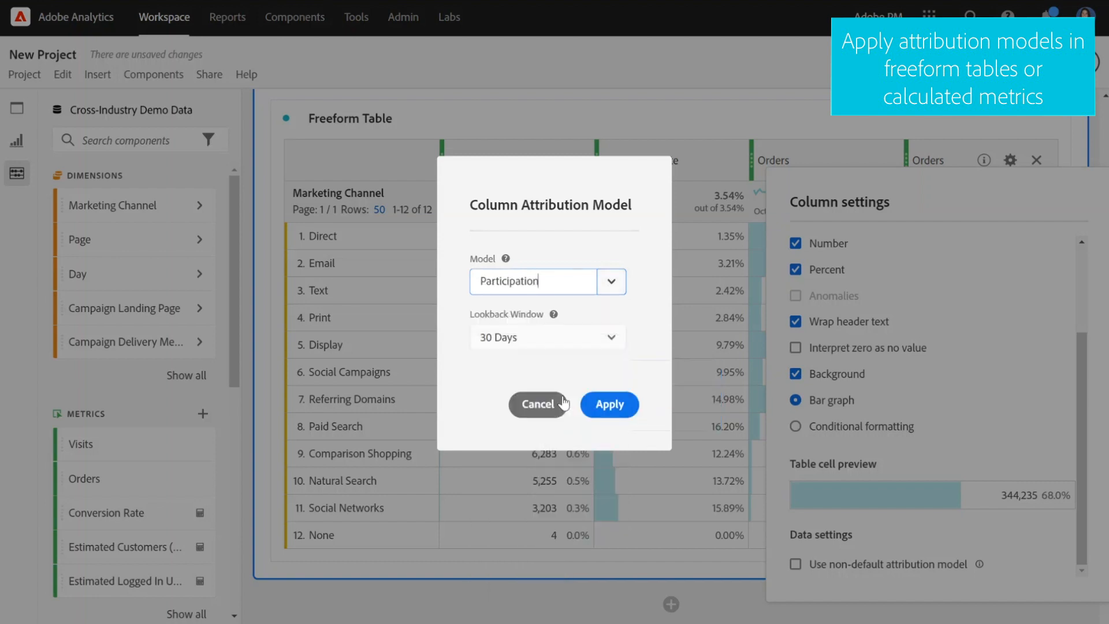
pyautogui.click(613, 341)
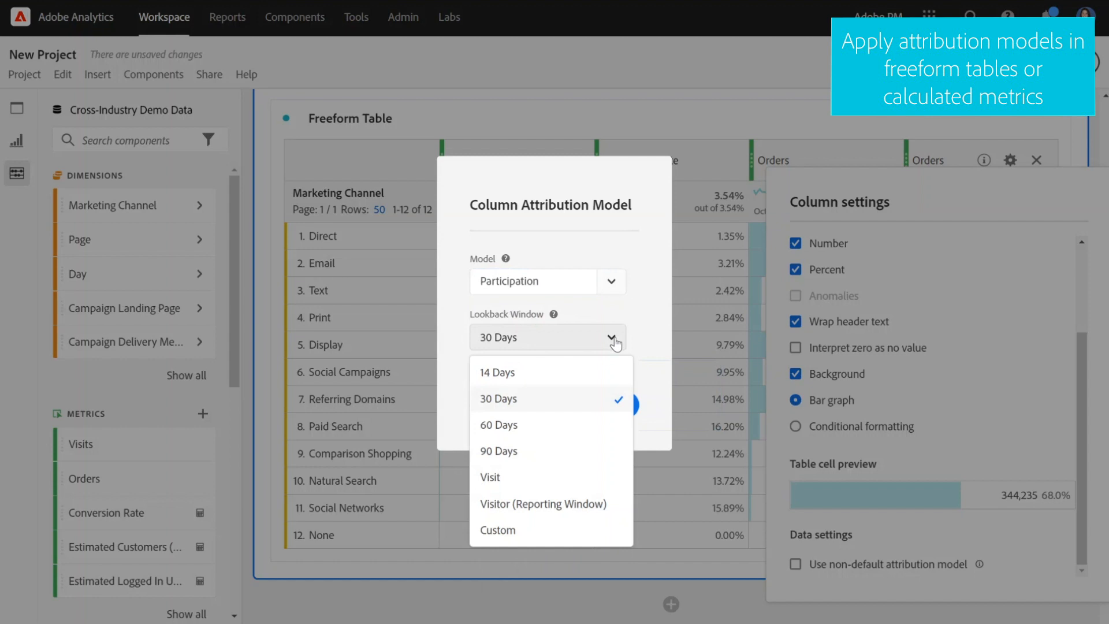
pyautogui.click(644, 338)
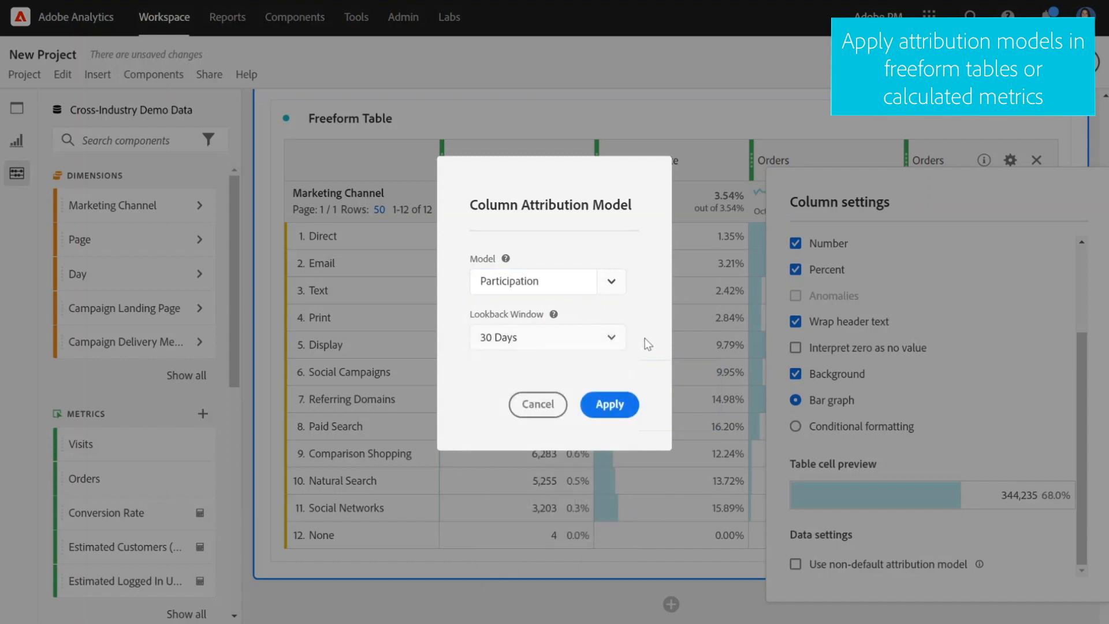
pyautogui.click(609, 404)
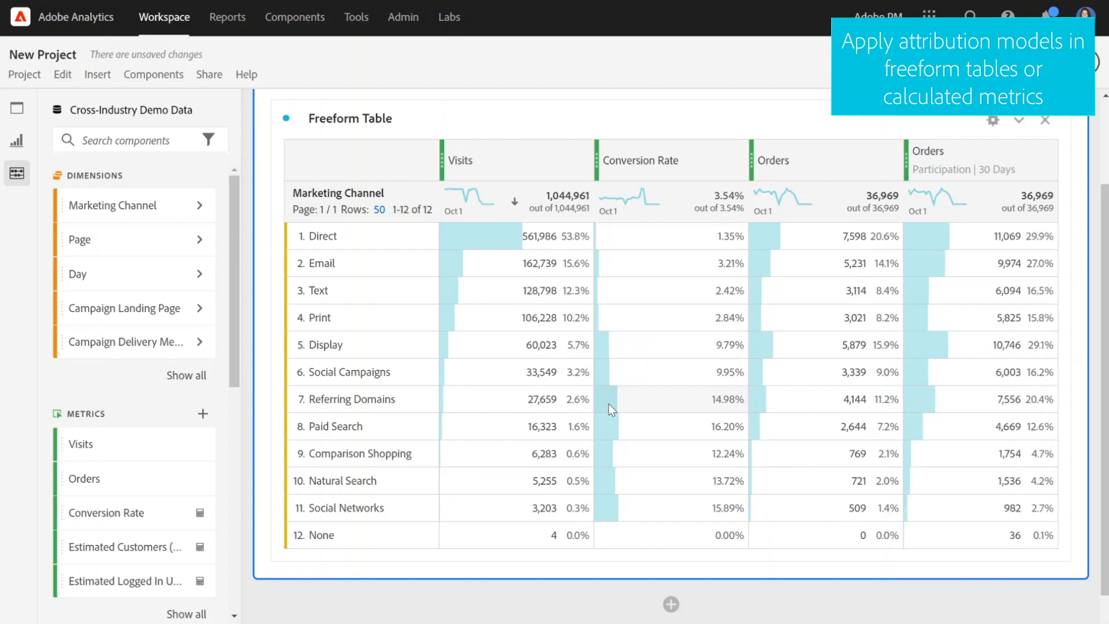
pyautogui.click(988, 203)
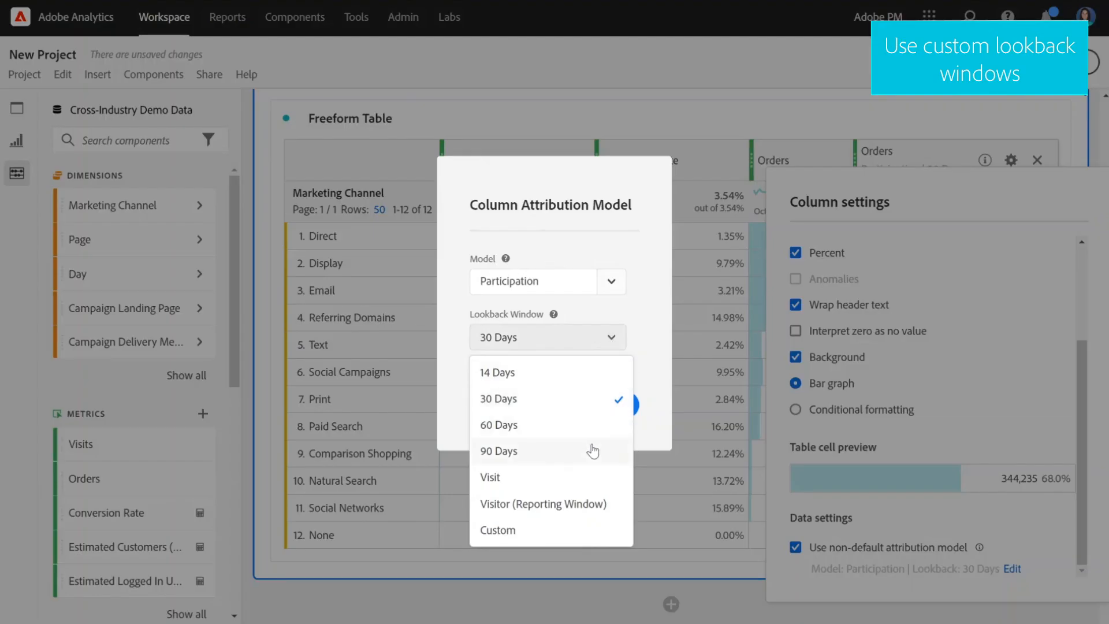
# Change the Participation column's lookback window to Custom, reduce its number of days and apply the model
pyautogui.click(578, 532)
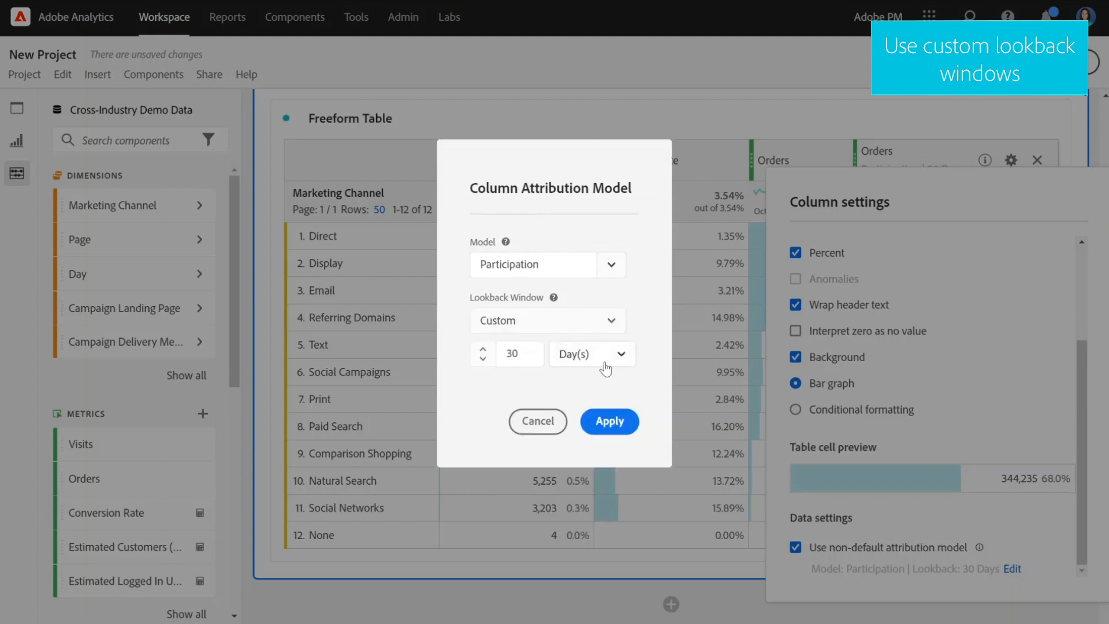
pyautogui.click(623, 358)
pyautogui.click(645, 346)
pyautogui.click(481, 359)
pyautogui.click(481, 359)
pyautogui.click(481, 359)
pyautogui.click(481, 359)
pyautogui.click(480, 359)
pyautogui.click(481, 359)
pyautogui.click(482, 359)
pyautogui.click(481, 359)
pyautogui.click(605, 421)
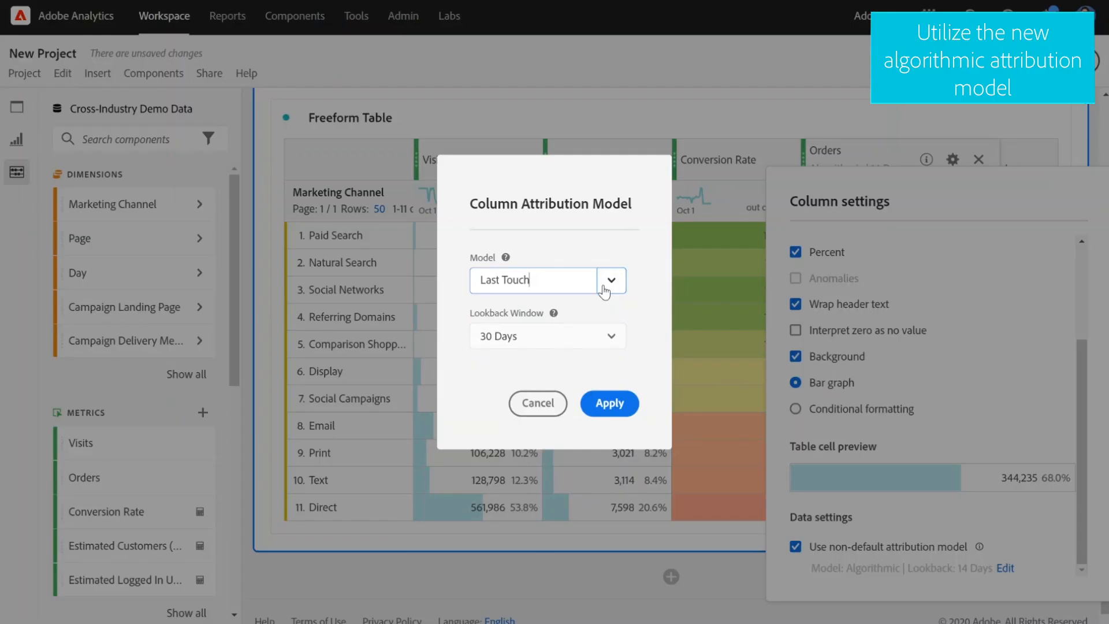
# Apply the Algorithmic attribution model with a 14-day lookback window to the Orders column being configured
pyautogui.click(610, 280)
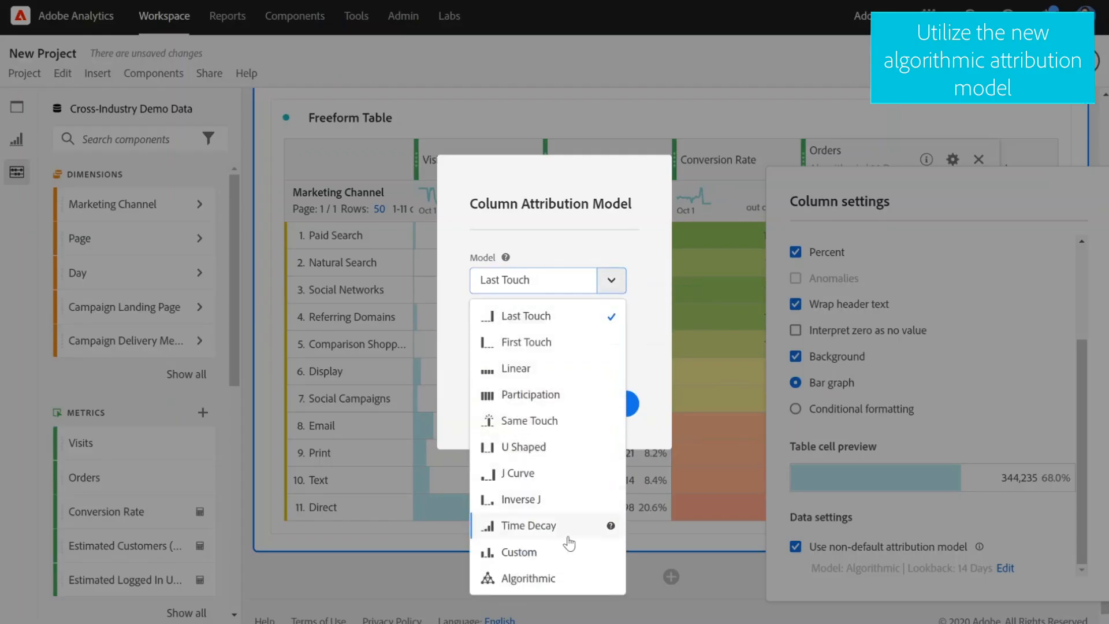
pyautogui.moveTo(611, 582)
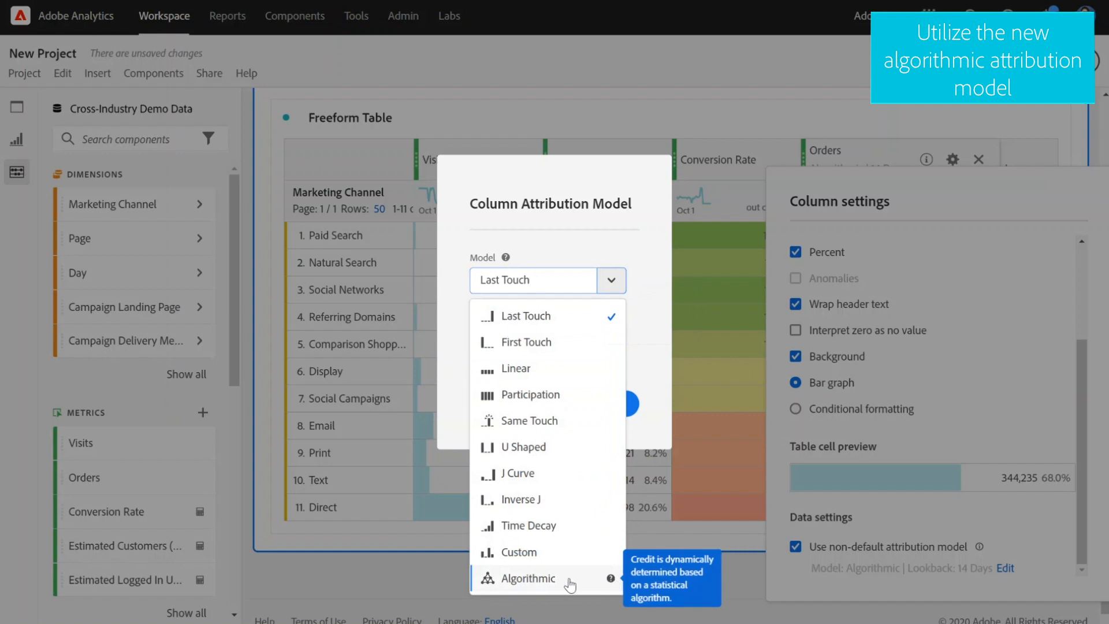
pyautogui.click(550, 580)
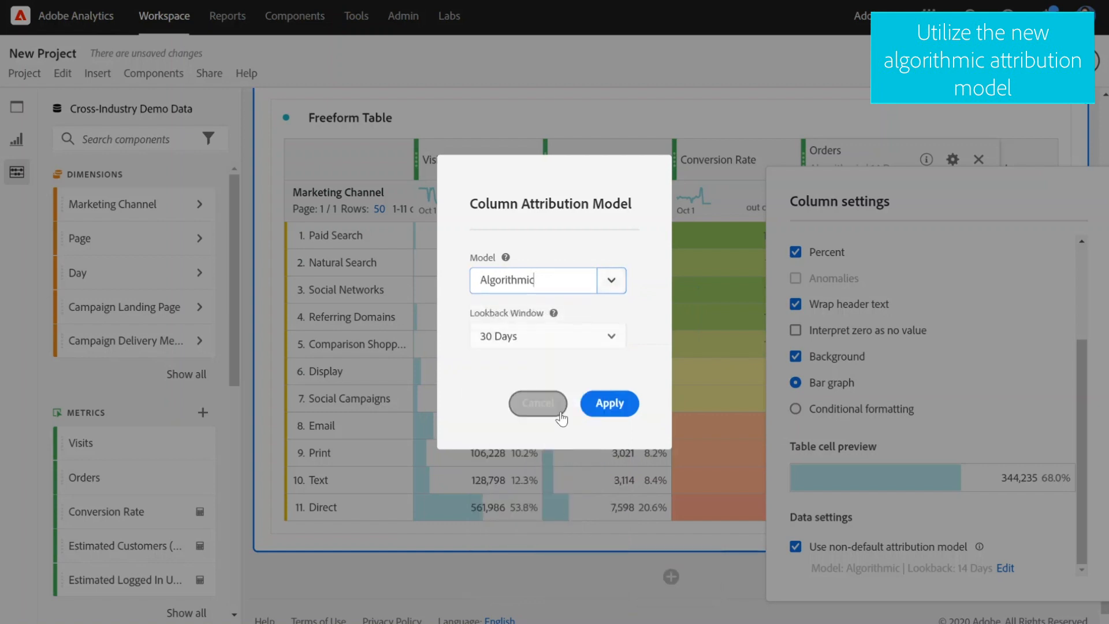
pyautogui.click(612, 338)
pyautogui.click(586, 377)
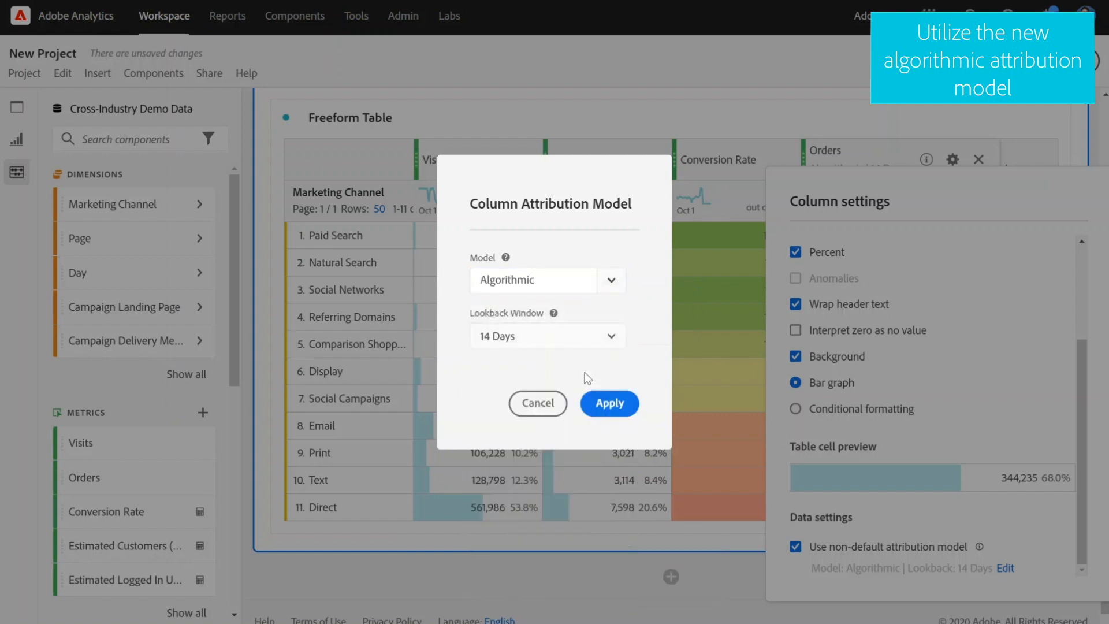
pyautogui.click(623, 407)
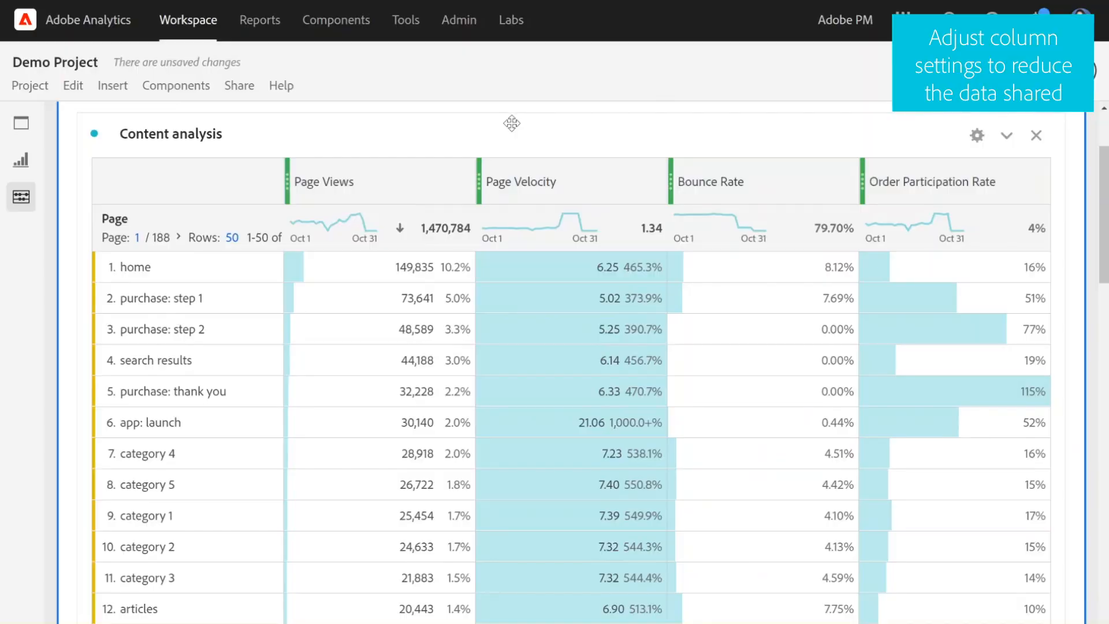
# Turn off the percent and background display for the Page Velocity column in the Content analysis table
pyautogui.click(614, 182)
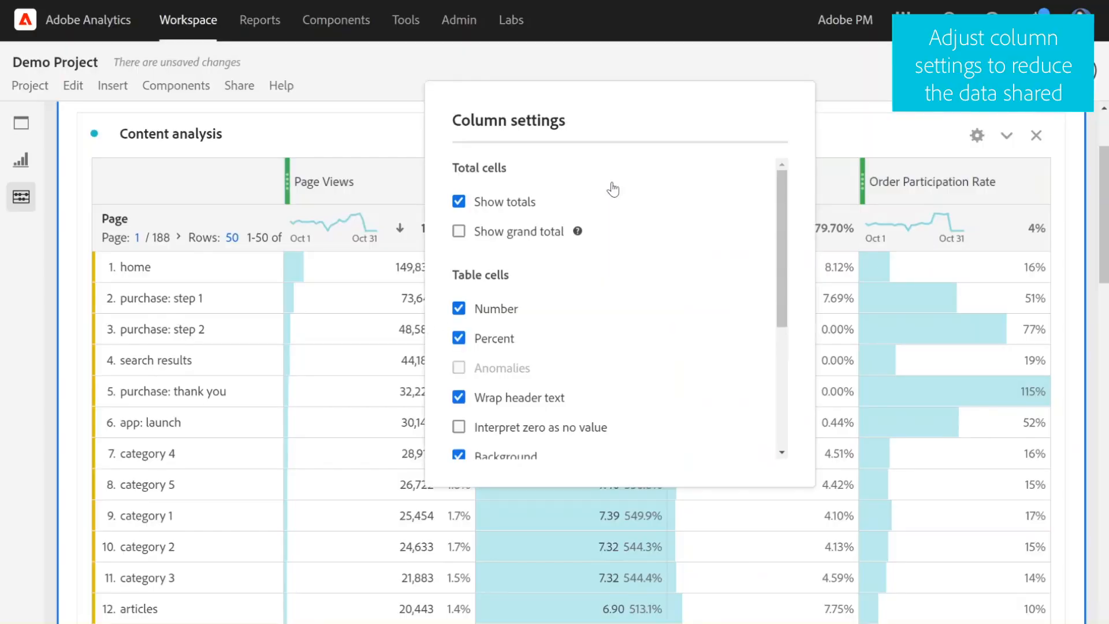
pyautogui.click(453, 446)
pyautogui.scroll(-3, 650, 414)
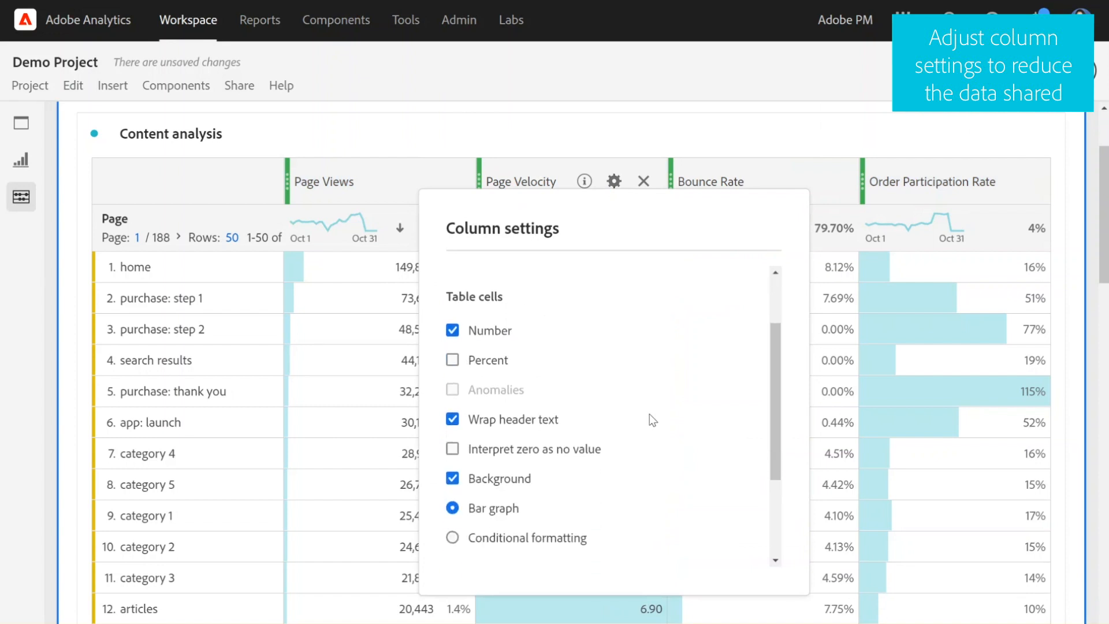
pyautogui.click(453, 417)
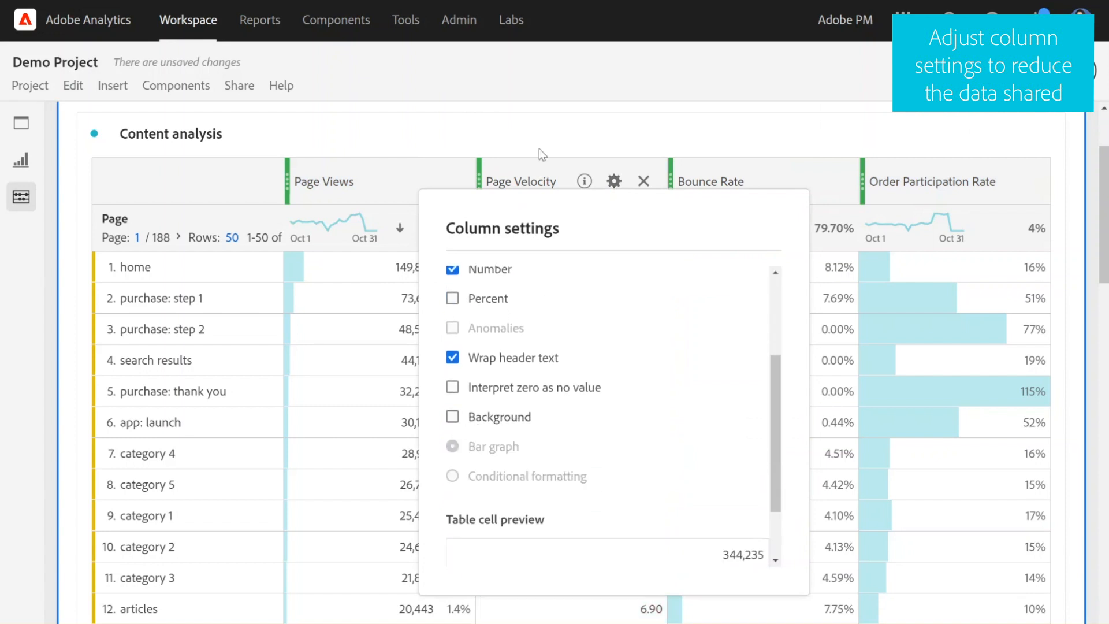
pyautogui.click(543, 130)
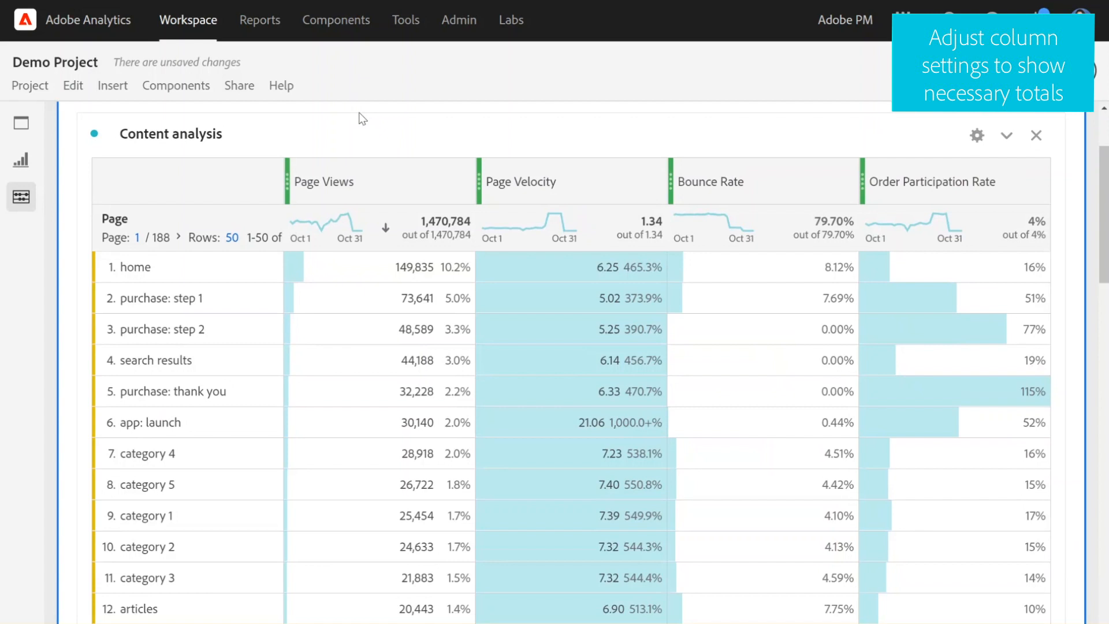
# Hide the grand total while keeping totals shown for all columns from Page Views to Order Participation Rate in the Content analysis table
pyautogui.click(356, 161)
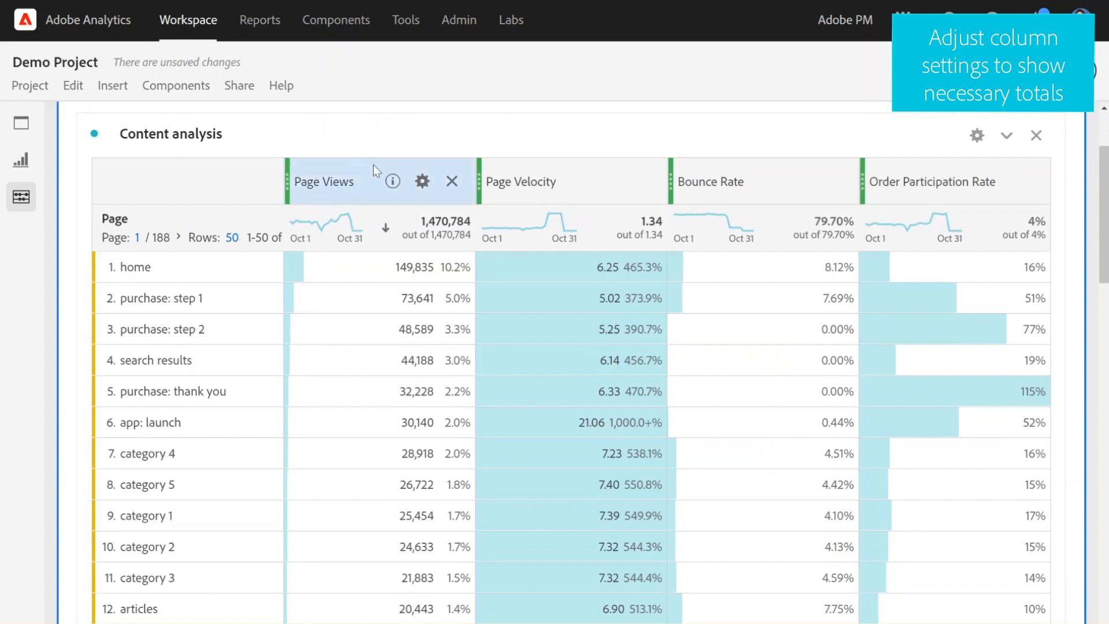
pyautogui.keyDown('shift'); pyautogui.click(964, 165); pyautogui.keyUp('shift')
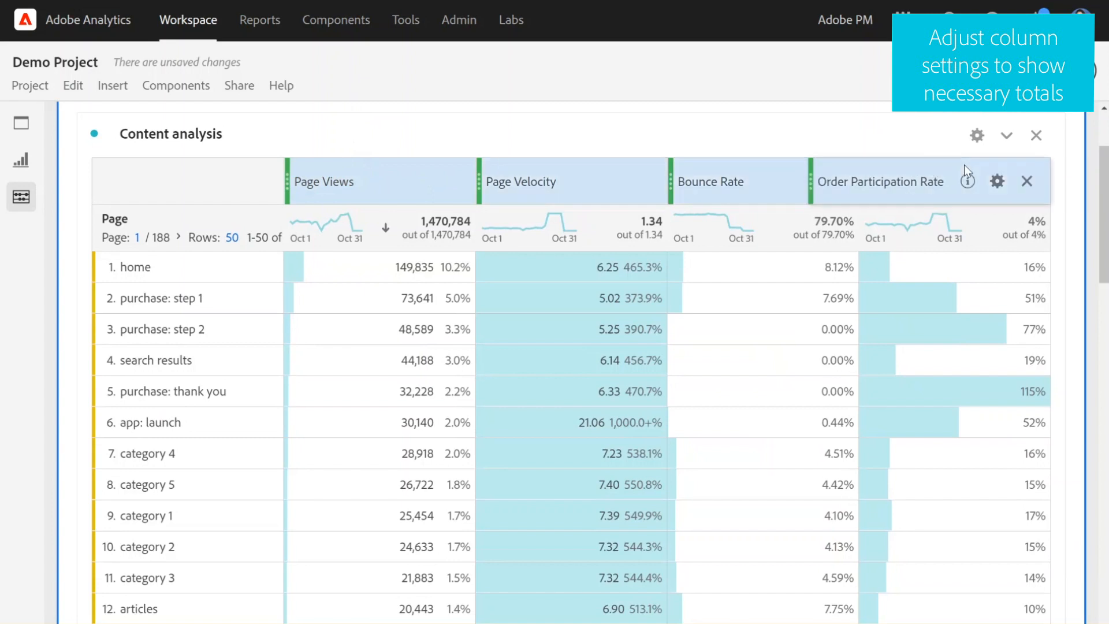
pyautogui.click(997, 182)
pyautogui.click(754, 336)
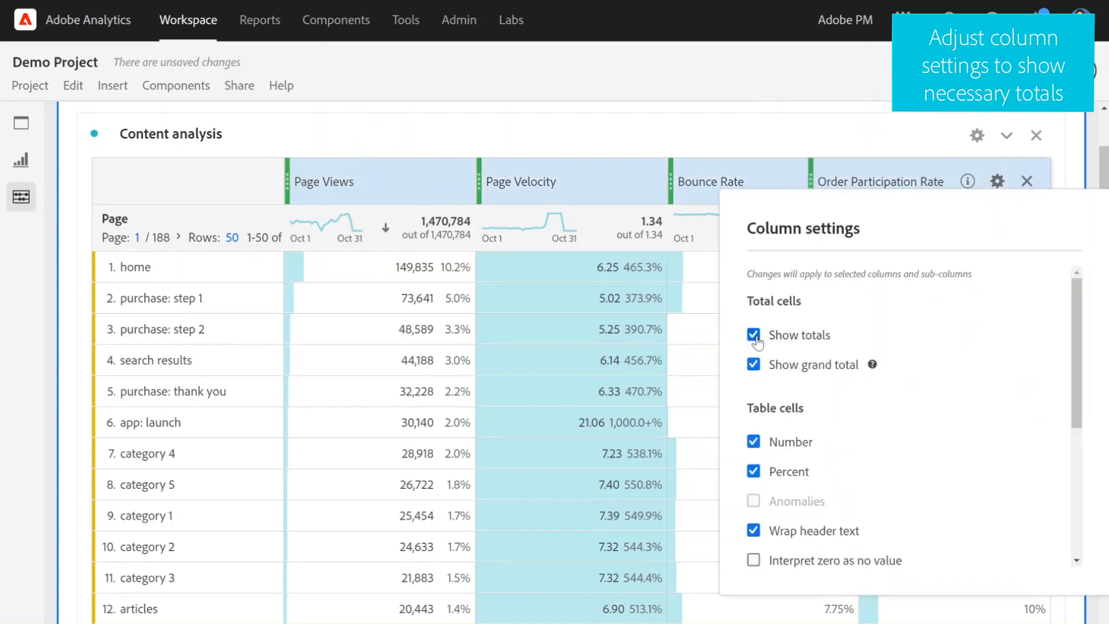
pyautogui.click(754, 335)
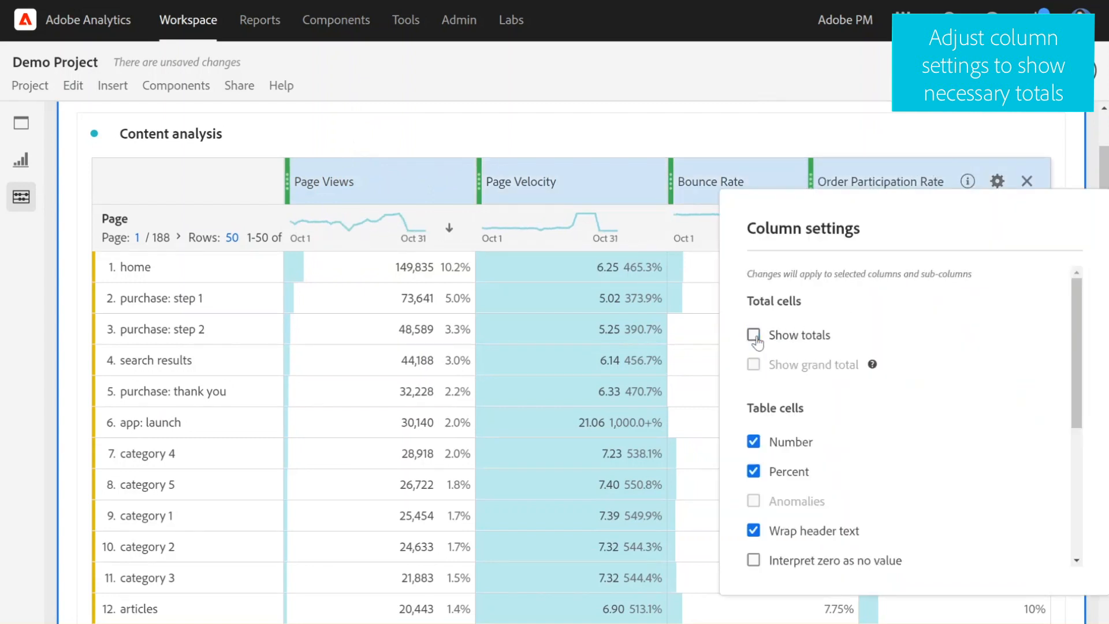
pyautogui.click(754, 336)
pyautogui.click(753, 365)
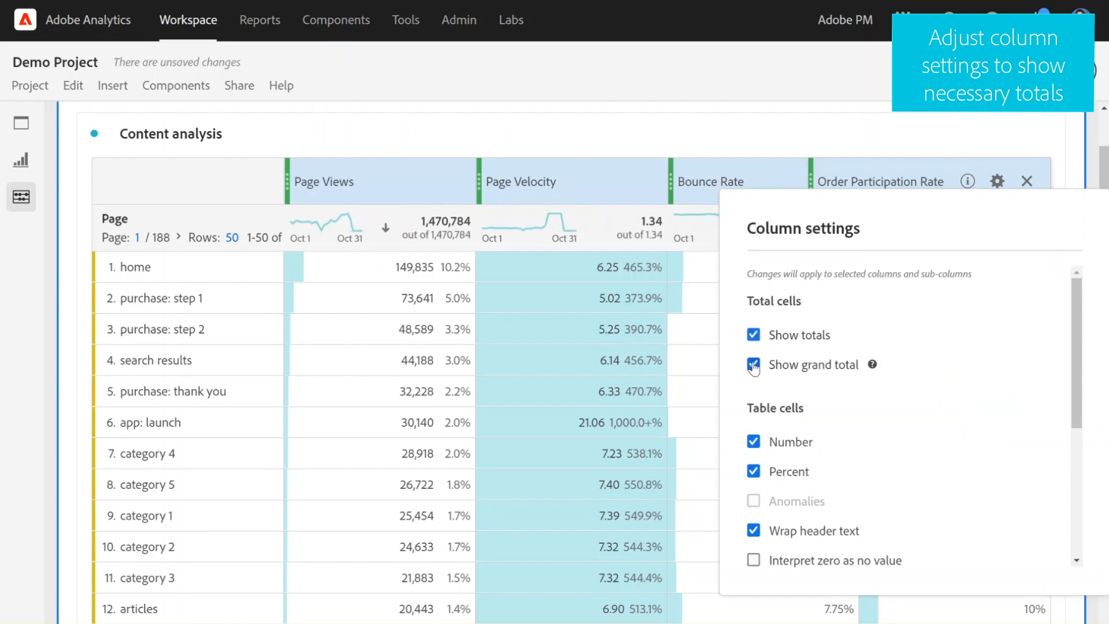
pyautogui.click(753, 364)
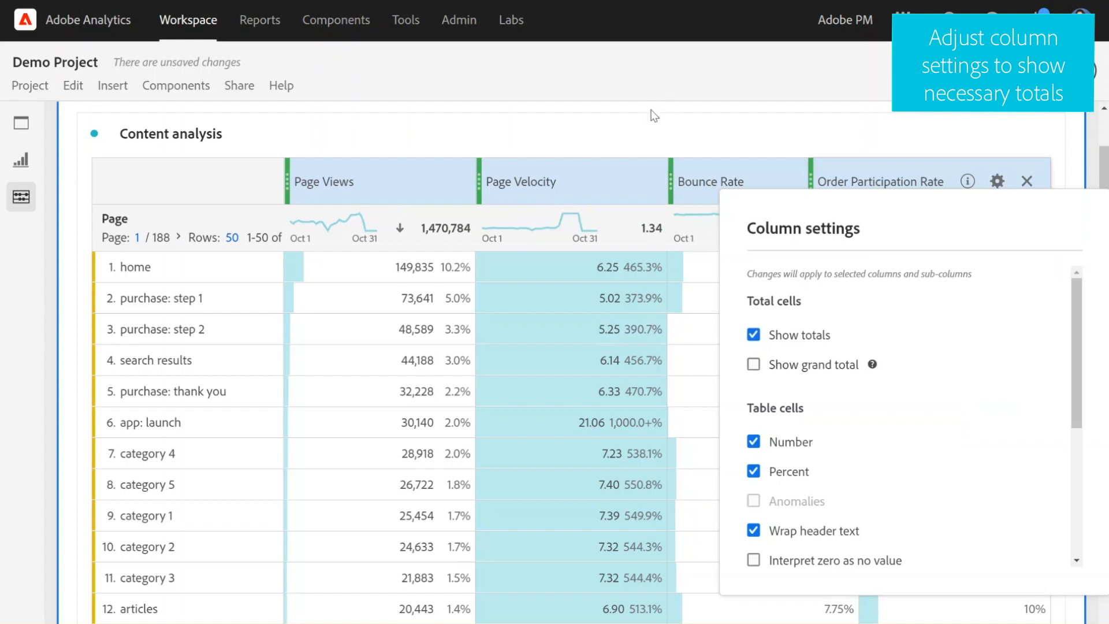
pyautogui.click(639, 124)
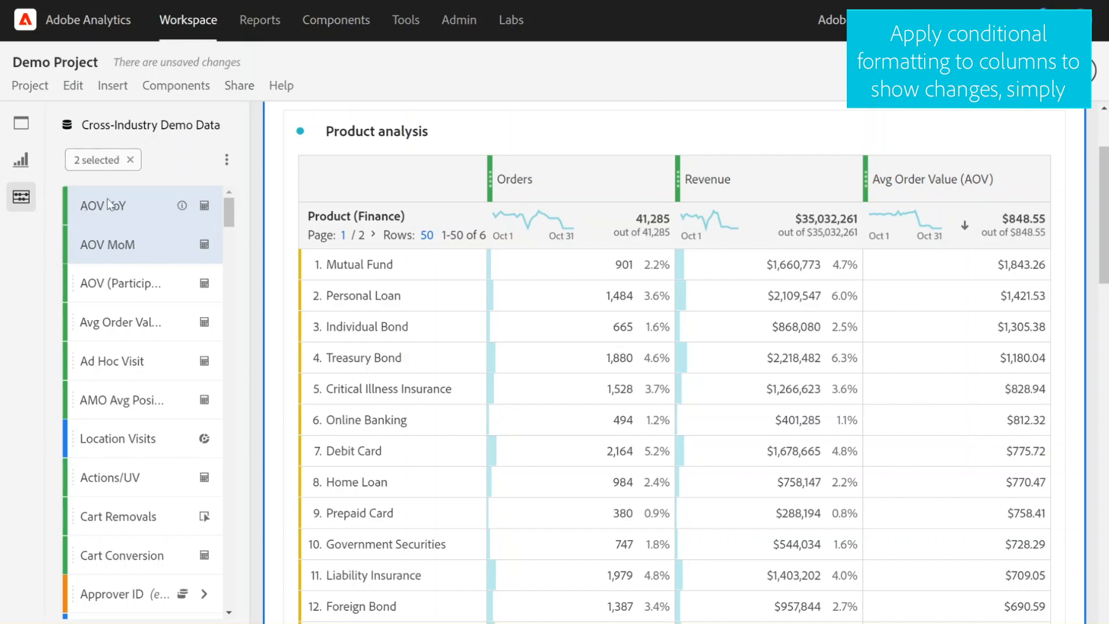
# Add the AOV YoY and AOV MoM metrics after the Avg Order Value (AOV) column in the Product analysis table and hide the component list
pyautogui.moveTo(108, 203); pyautogui.dragTo(1011, 175)
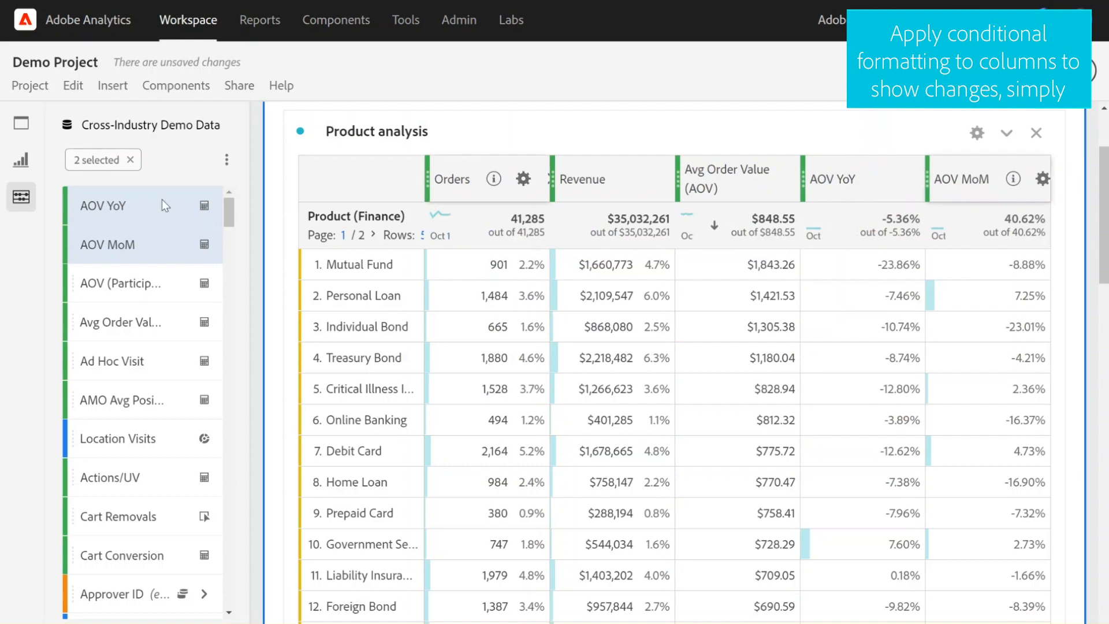
pyautogui.click(12, 196)
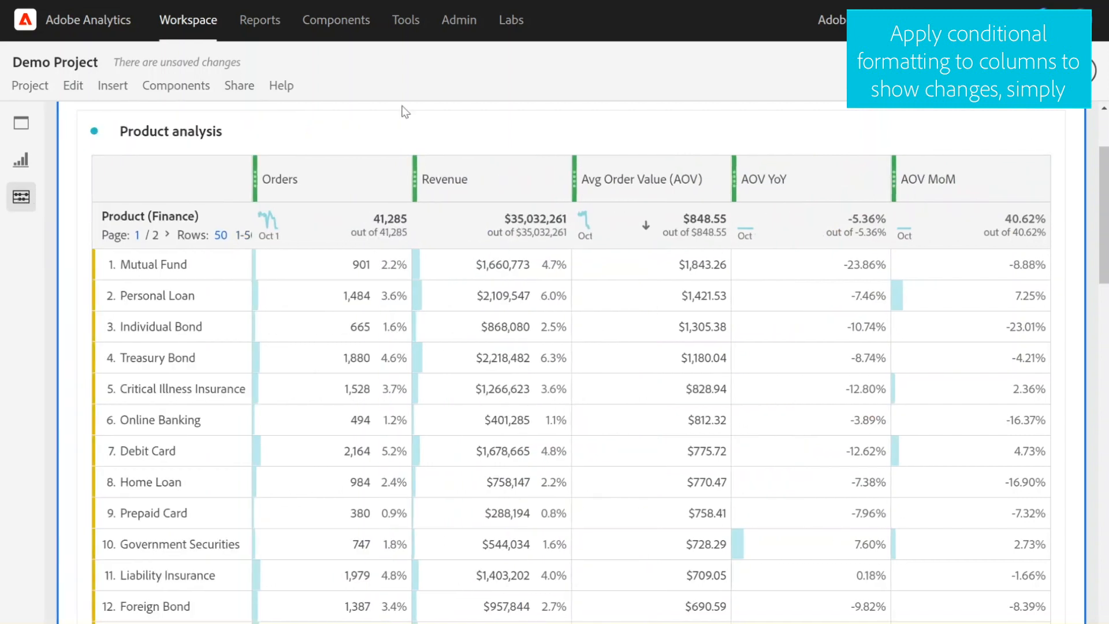
# Turn off totals, number and percent display for the AOV YoY and AOV MoM columns in the Product analysis table
pyautogui.click(769, 195)
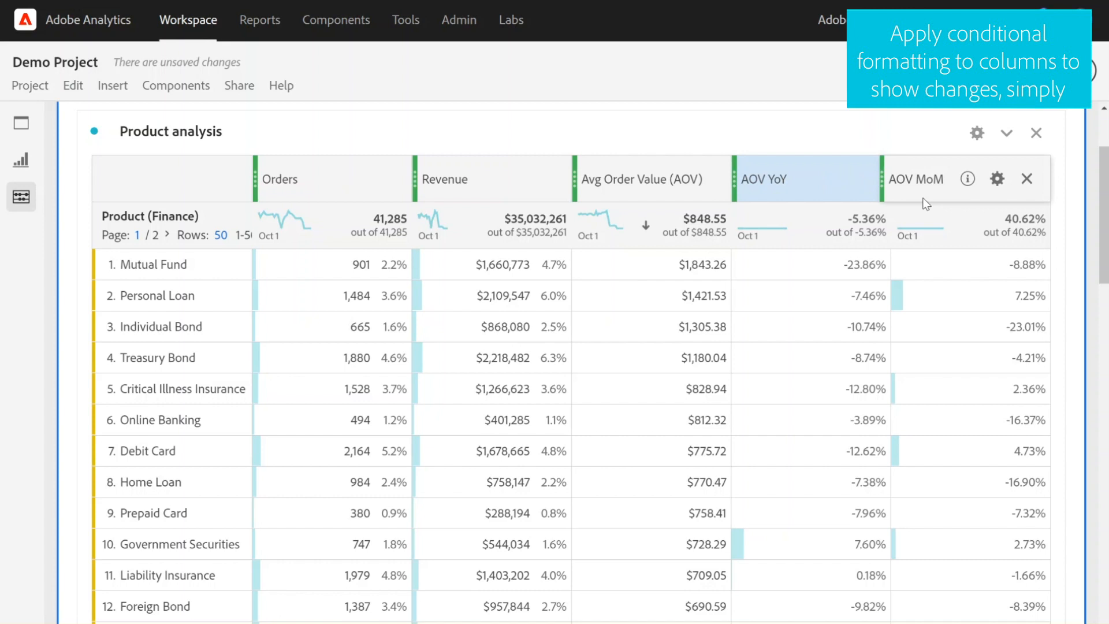
pyautogui.keyDown('shift'); pyautogui.click(923, 199); pyautogui.keyUp('shift')
pyautogui.click(996, 181)
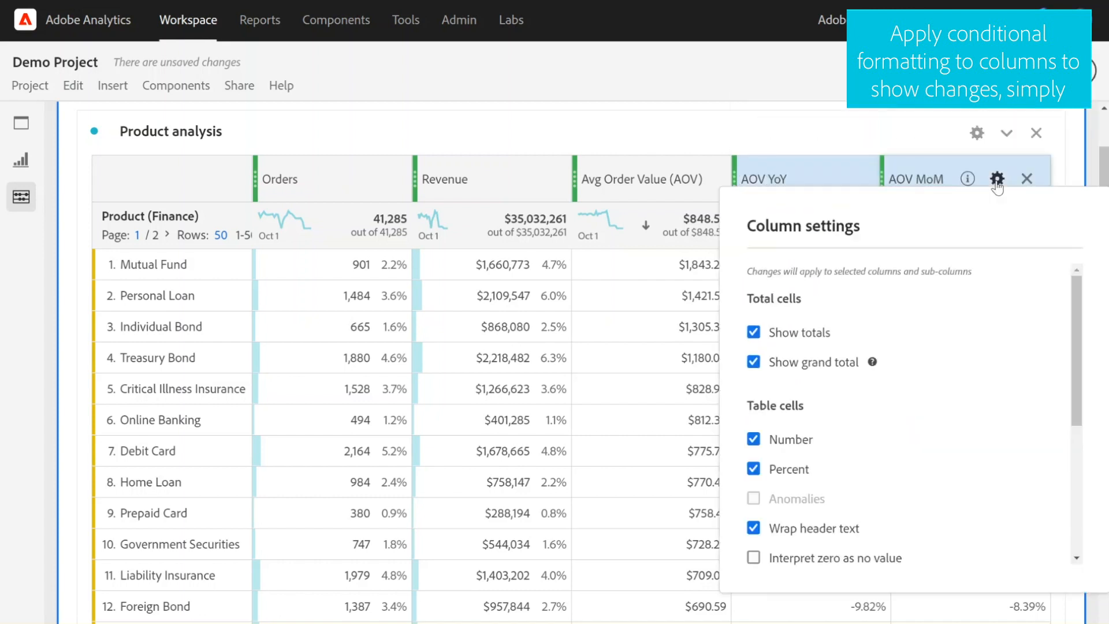
pyautogui.click(753, 333)
pyautogui.click(753, 440)
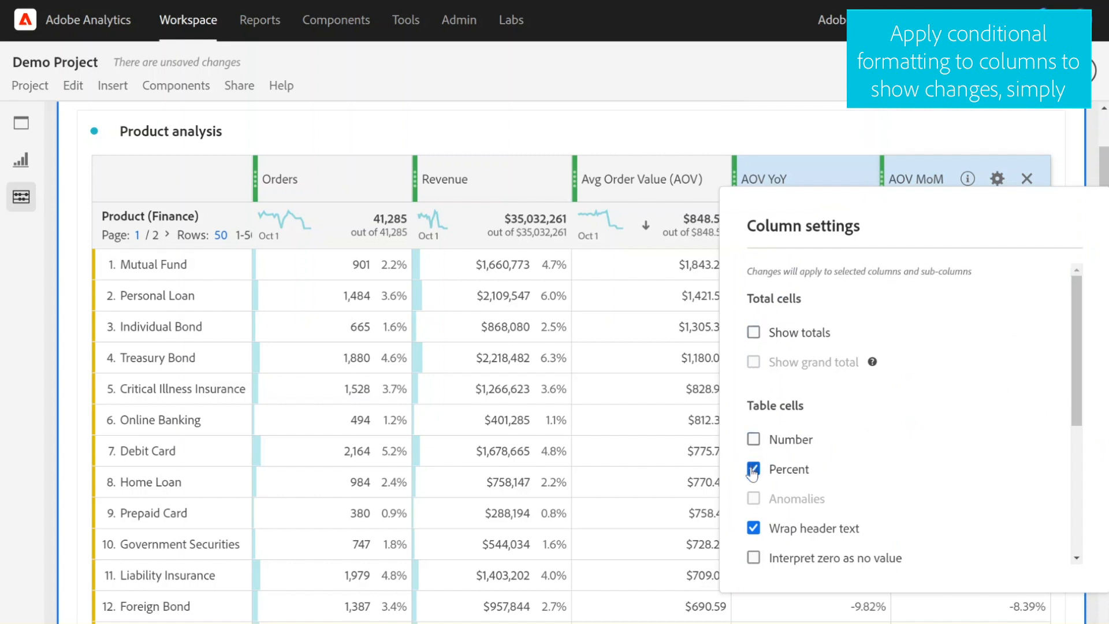
pyautogui.click(753, 469)
# Set the background of the AOV YoY and AOV MoM columns to auto-generated conditional formatting
pyautogui.scroll(-3, 927, 459)
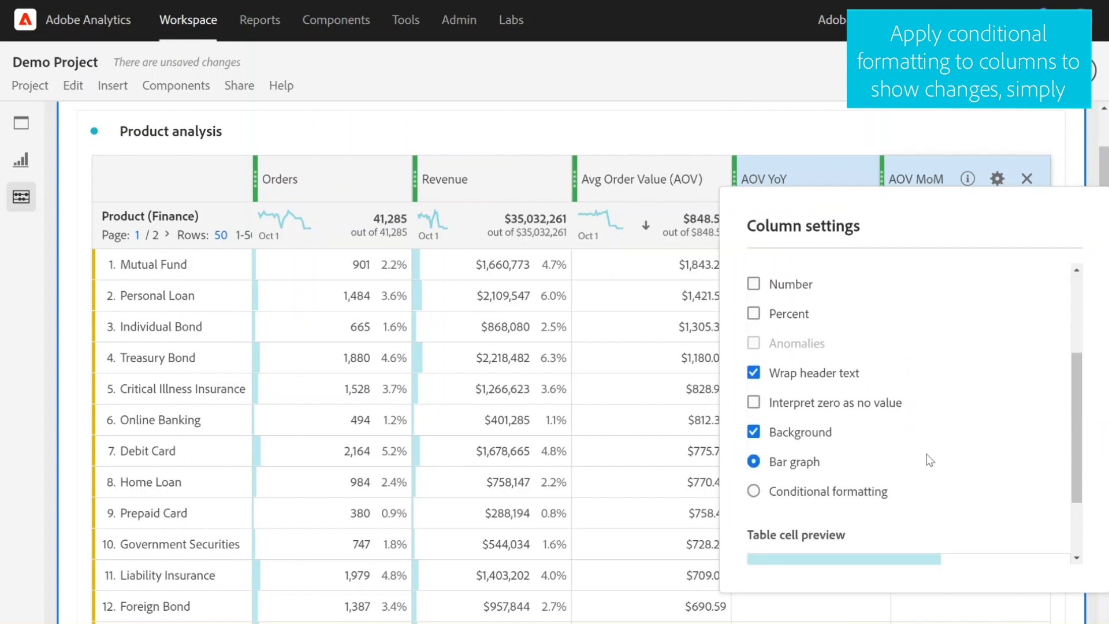
pyautogui.scroll(-1, 928, 459)
pyautogui.click(753, 462)
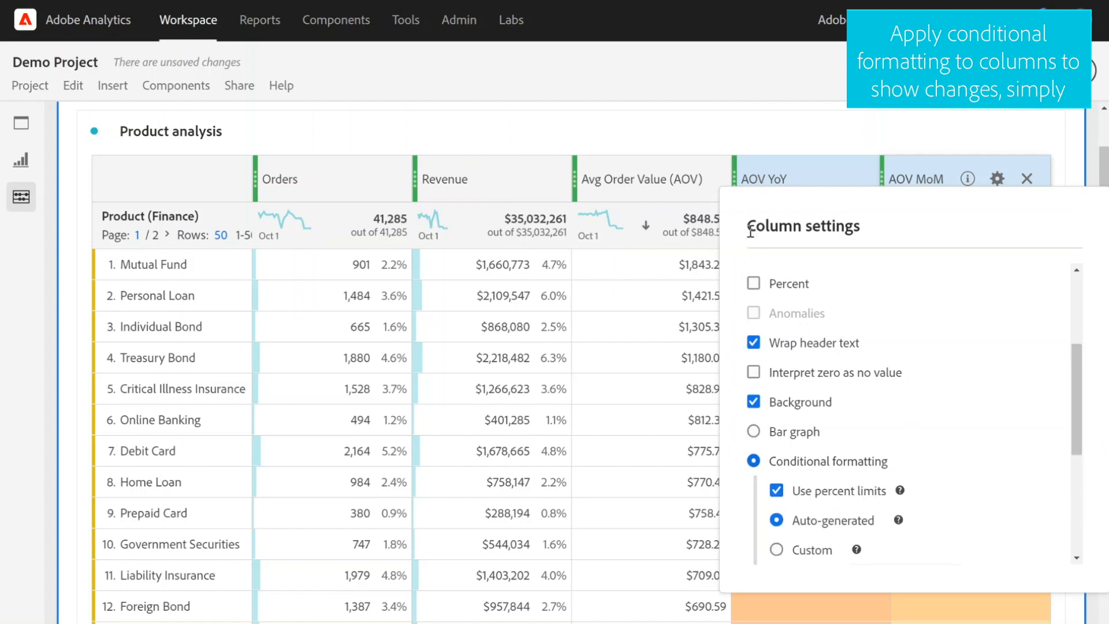
pyautogui.click(754, 164)
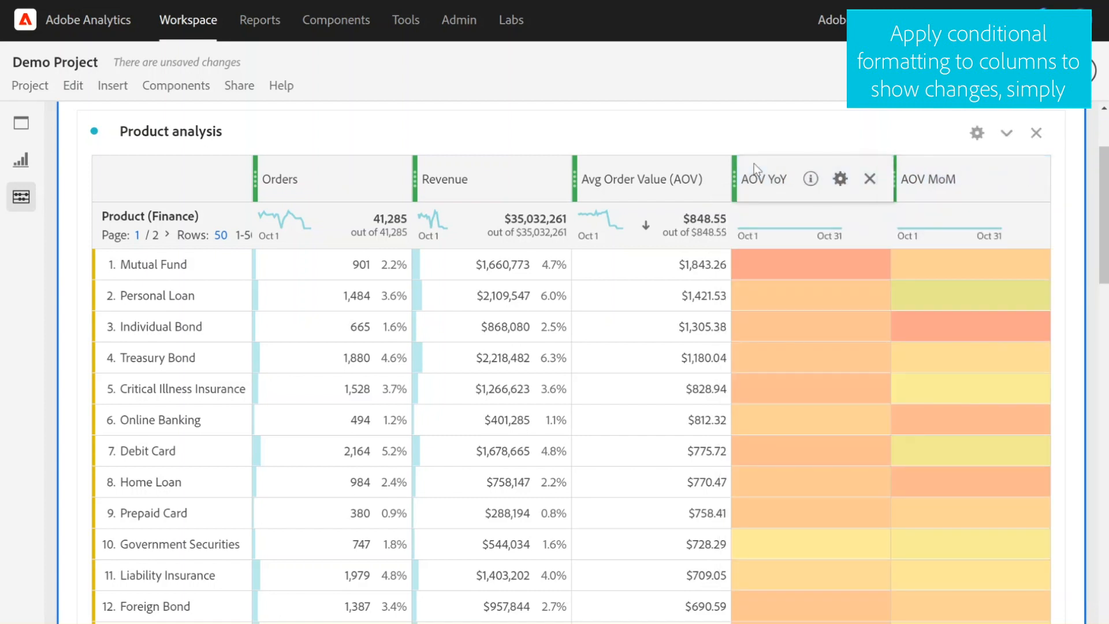
# Narrow the AOV YoY and AOV MoM columns, widen the Avg Order Value (AOV) column, and review the colour-coded product rows
pyautogui.moveTo(890, 212); pyautogui.dragTo(970, 212)
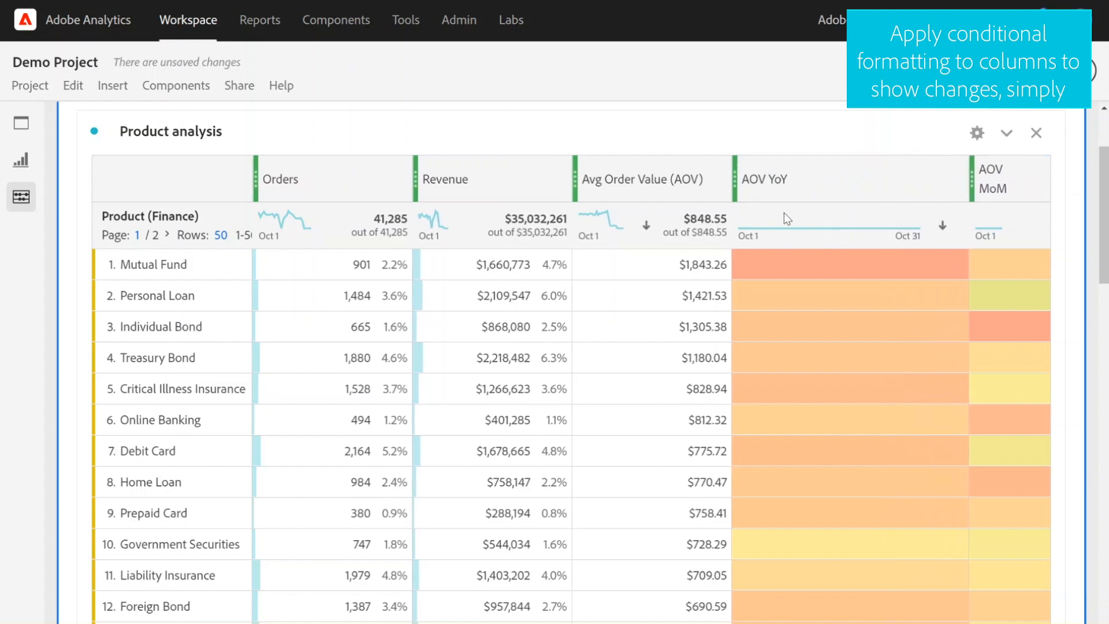
pyautogui.moveTo(732, 191); pyautogui.dragTo(882, 194)
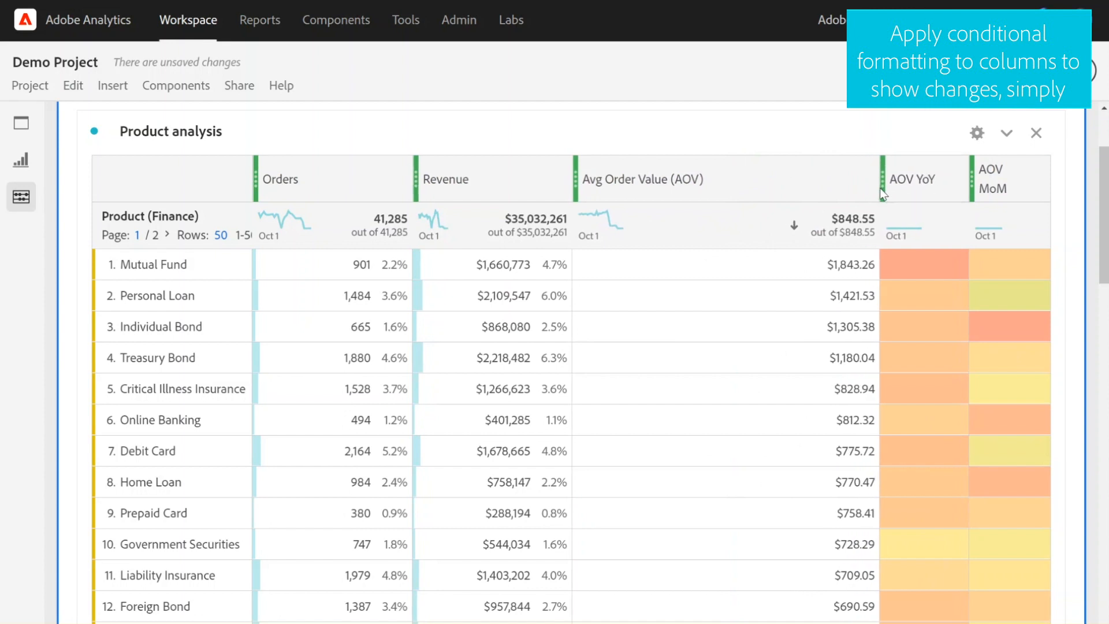
pyautogui.scroll(-1, 796, 137)
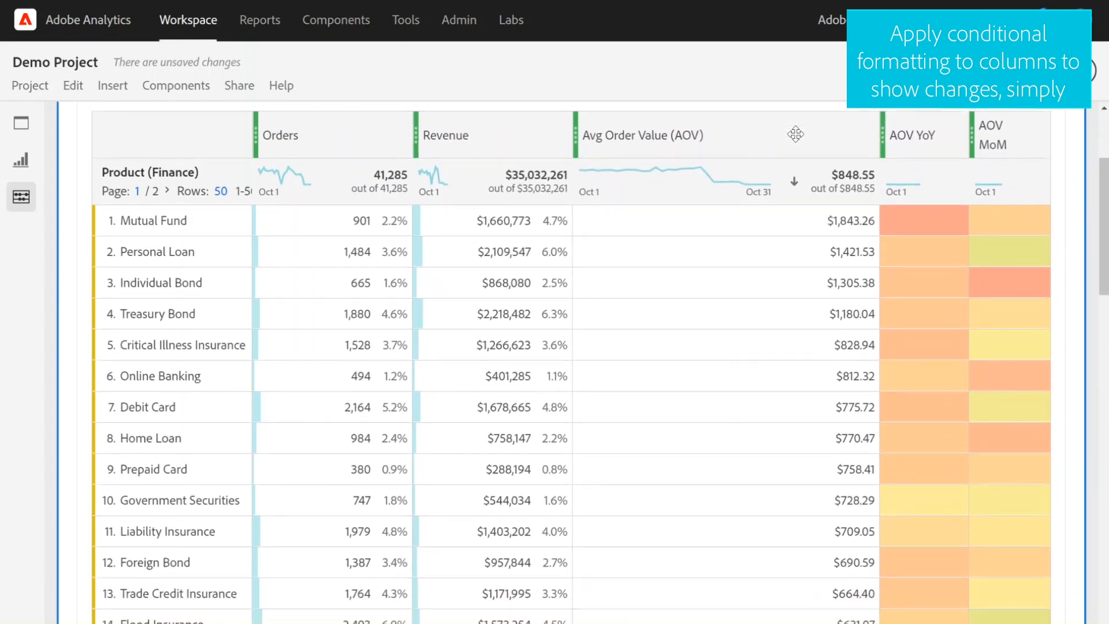
pyautogui.scroll(-4, 796, 134)
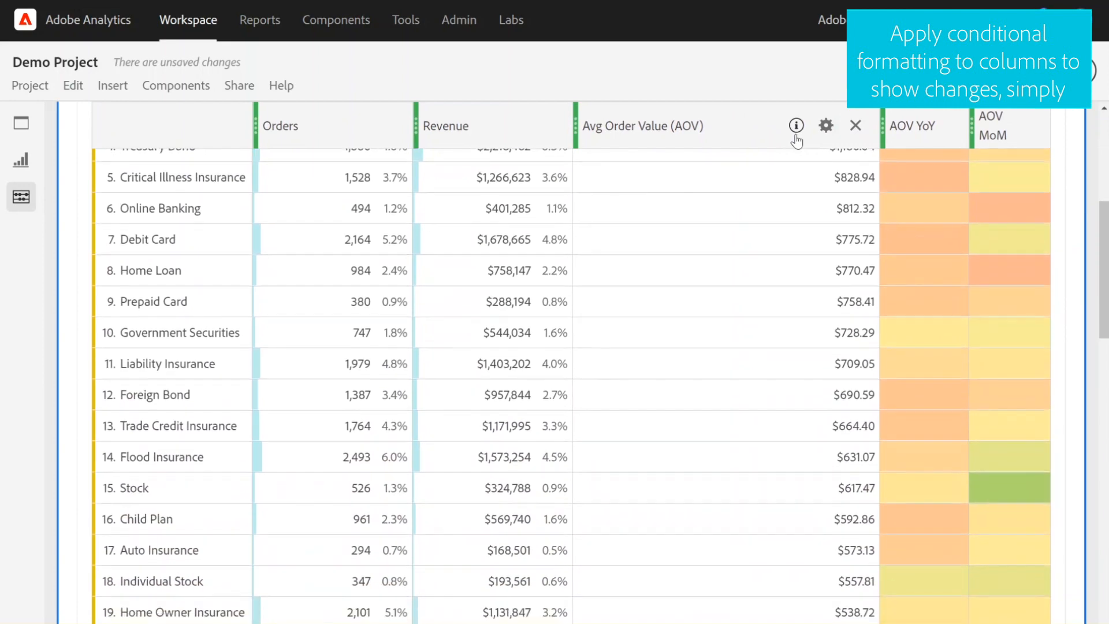
pyautogui.scroll(-2, 797, 140)
pyautogui.scroll(2, 796, 140)
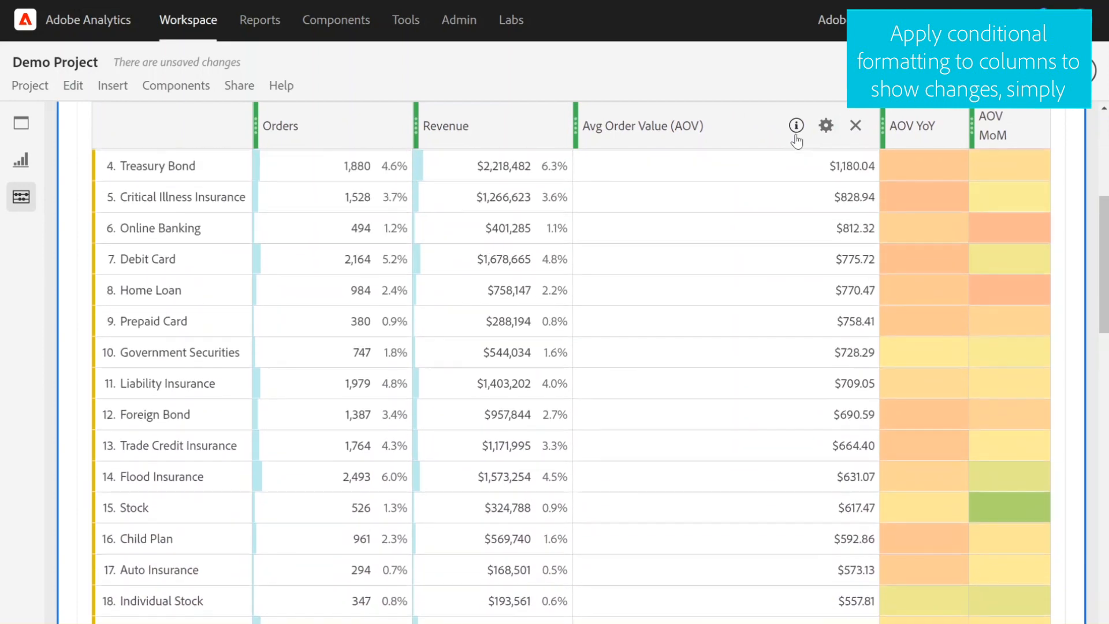
pyautogui.scroll(2, 796, 140)
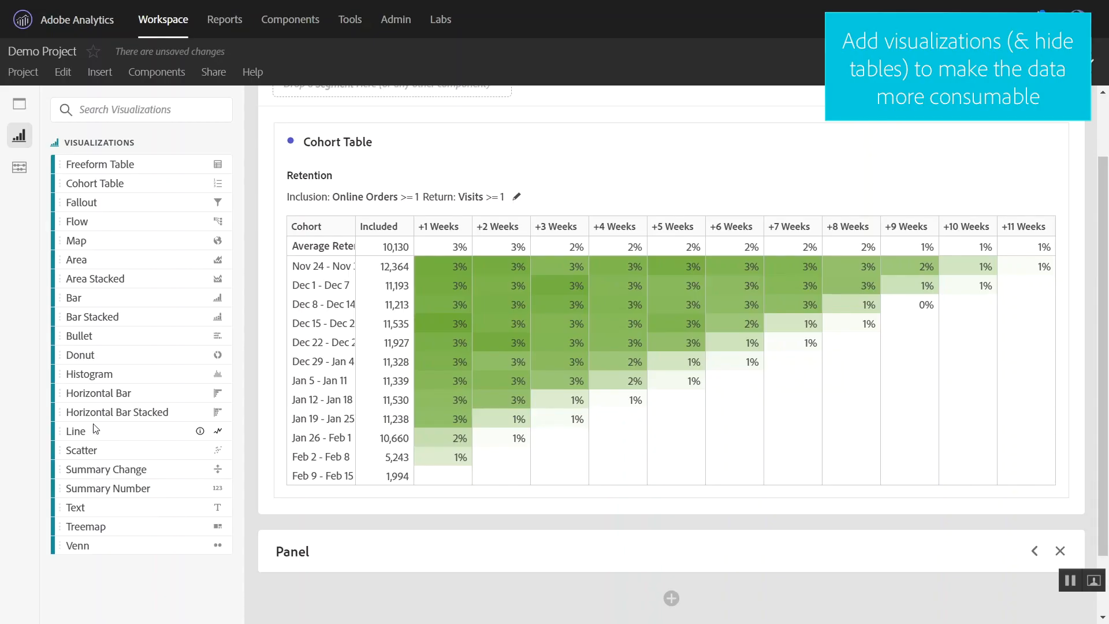
# Add a Line visualization above the Cohort Table showing Average Retention from +1 to +11 Weeks, and hide the cohort table as data source
pyautogui.moveTo(99, 431); pyautogui.dragTo(395, 187)
pyautogui.click(438, 546)
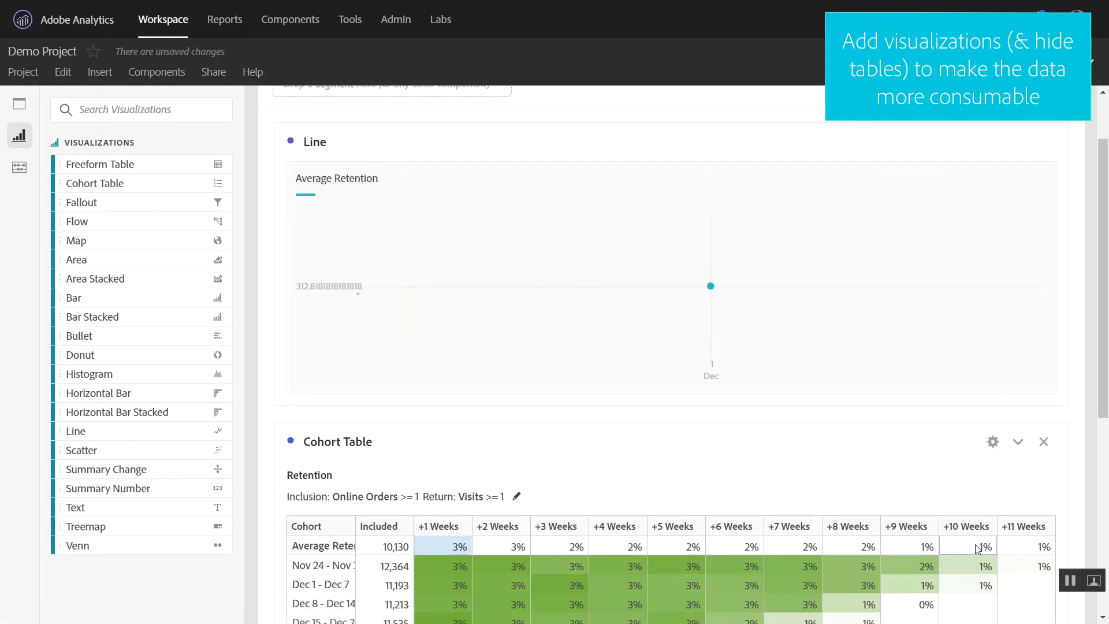
pyautogui.keyDown('shift'); pyautogui.click(1020, 549); pyautogui.keyUp('shift')
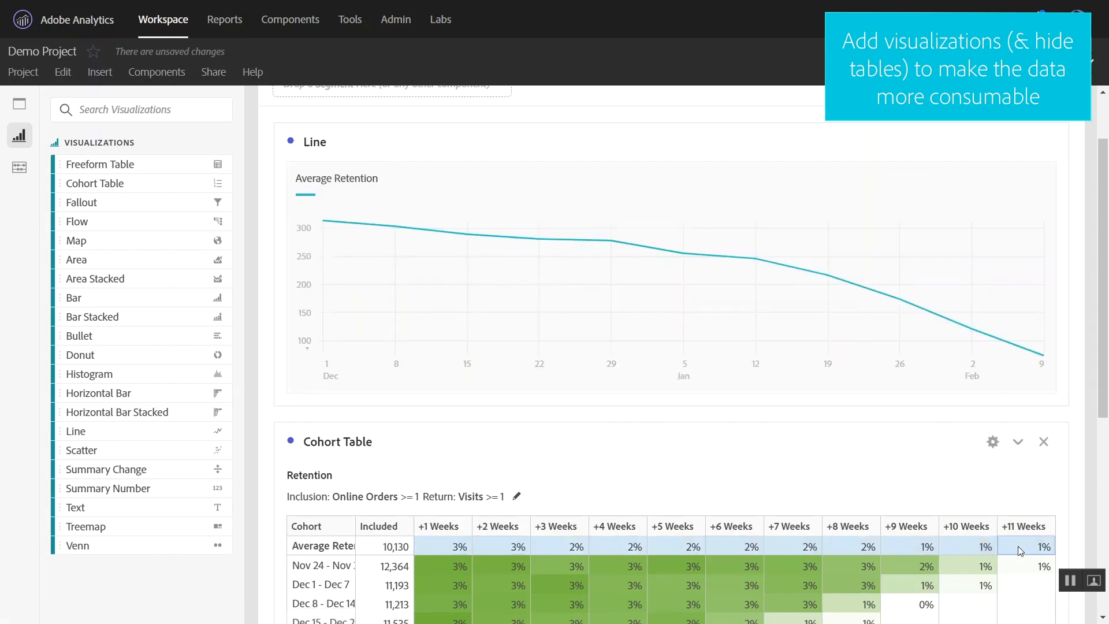
pyautogui.click(291, 432)
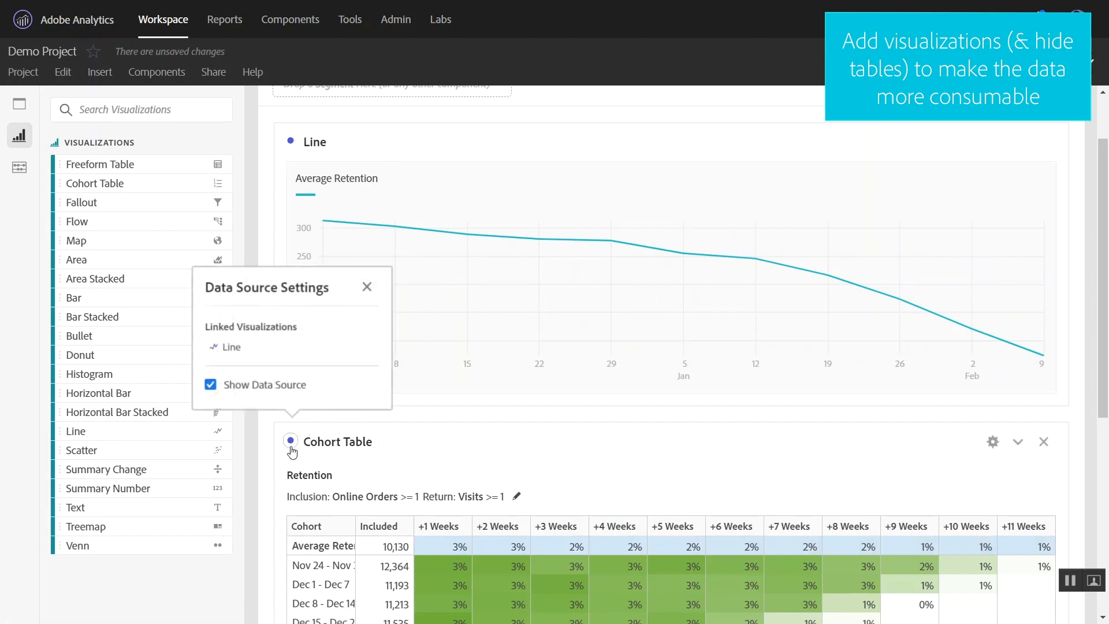
pyautogui.click(261, 392)
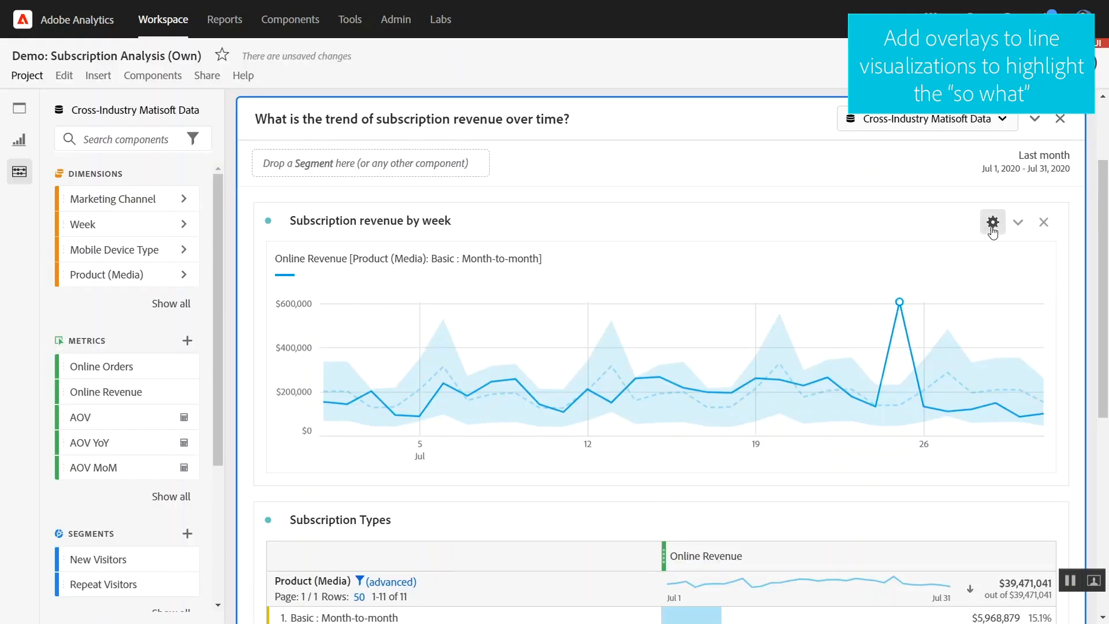
# Show the min and max overlays on the Subscription revenue by week line chart and inspect both marked points
pyautogui.click(992, 220)
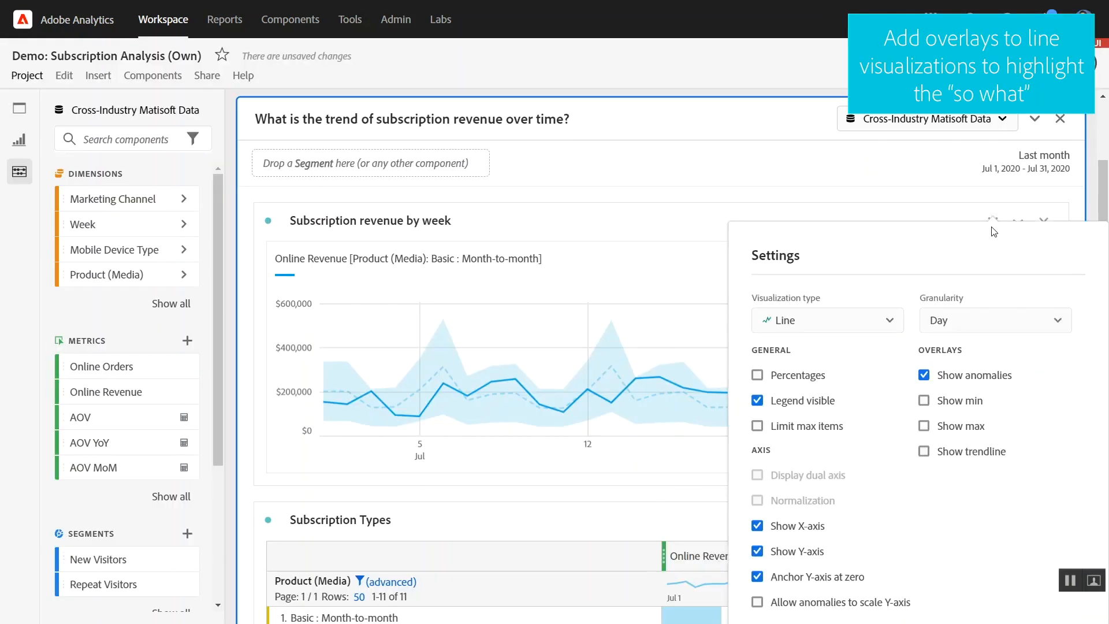
pyautogui.click(926, 405)
pyautogui.click(926, 427)
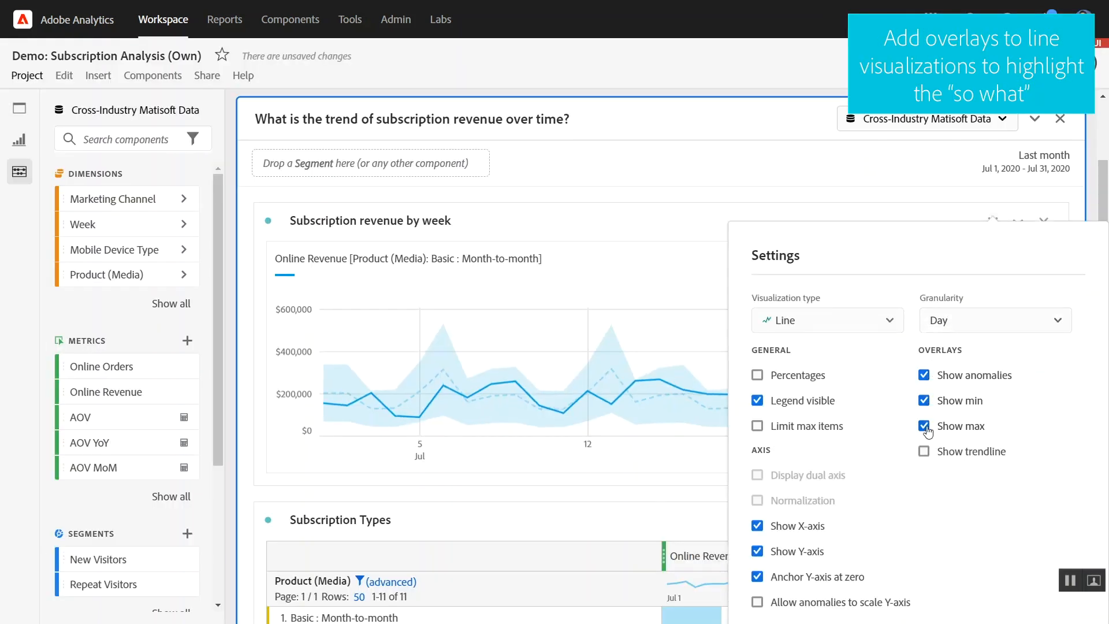
pyautogui.click(693, 479)
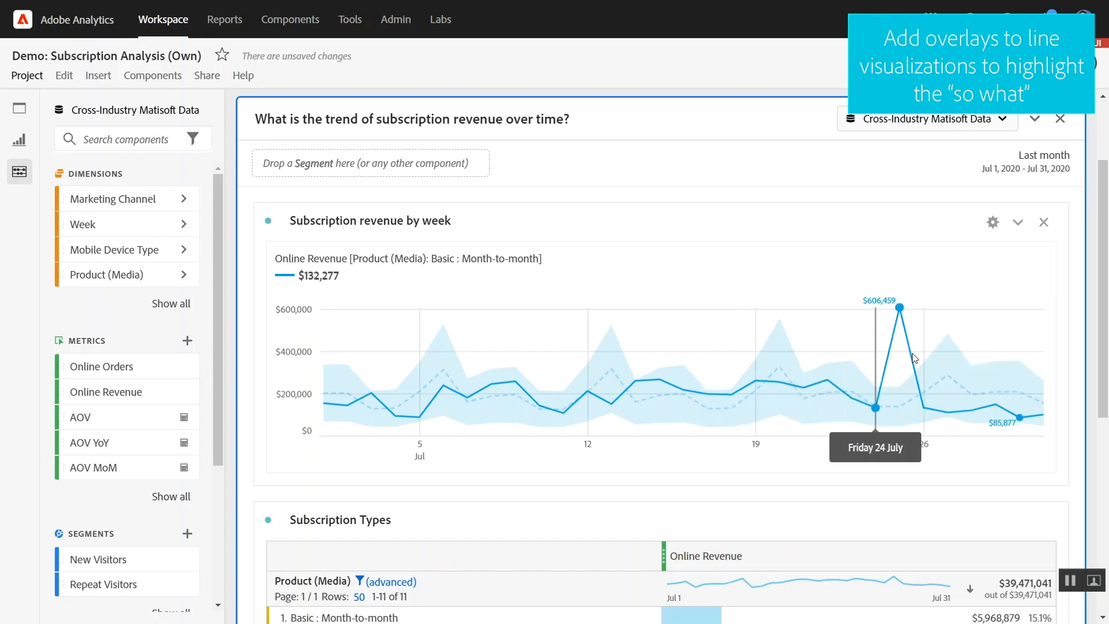
pyautogui.moveTo(1021, 421)
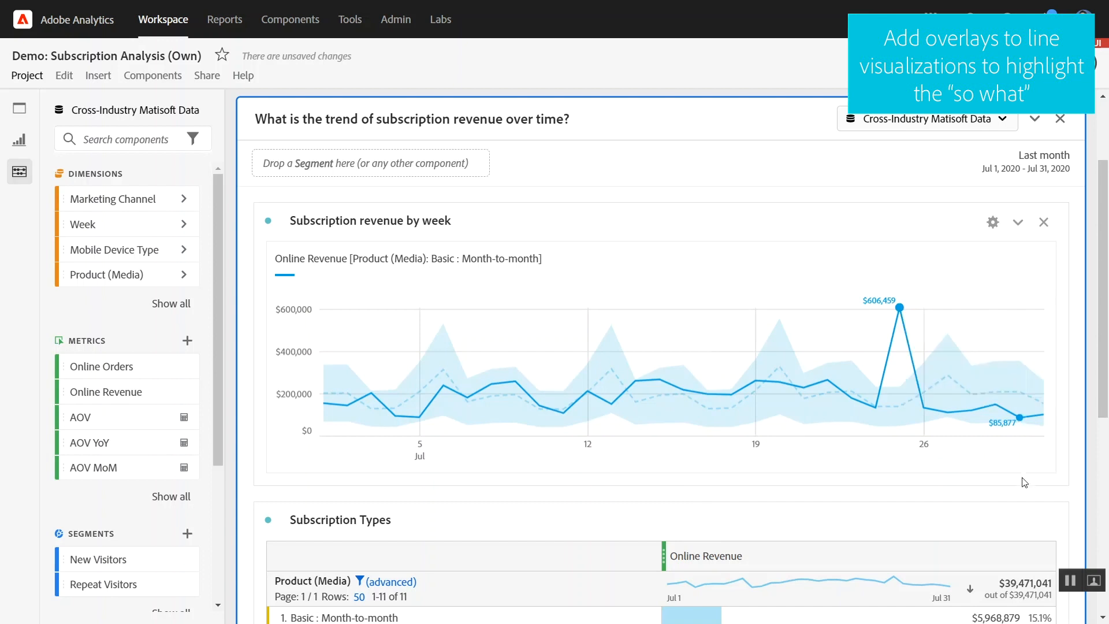
# Add a Linear trendline overlay to the Subscription revenue by week chart after checking the other trendline types
pyautogui.click(993, 222)
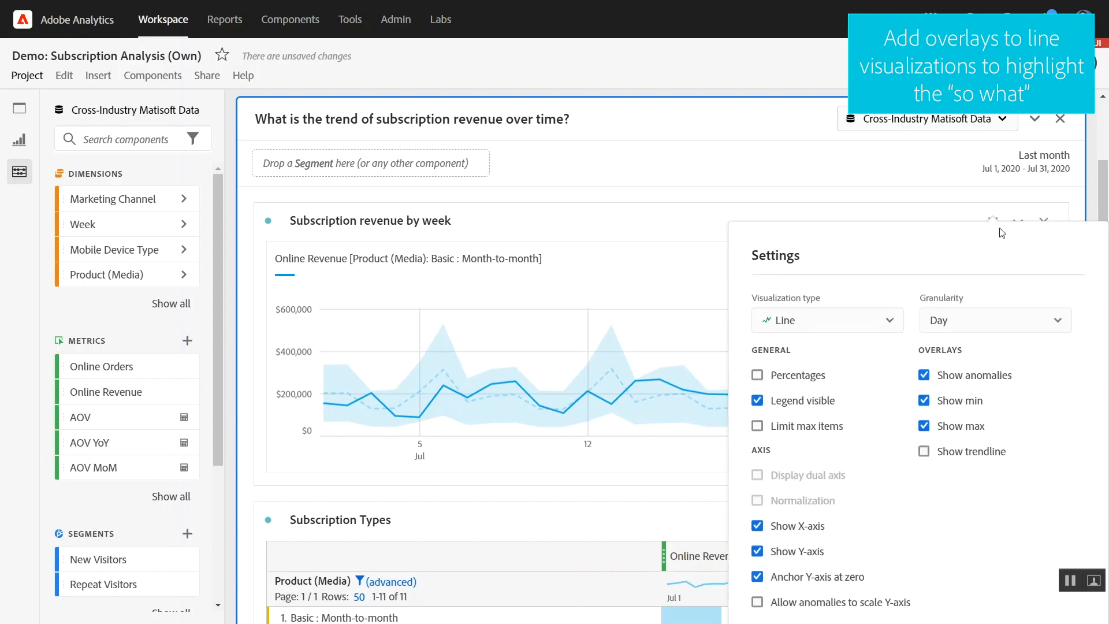
pyautogui.click(924, 453)
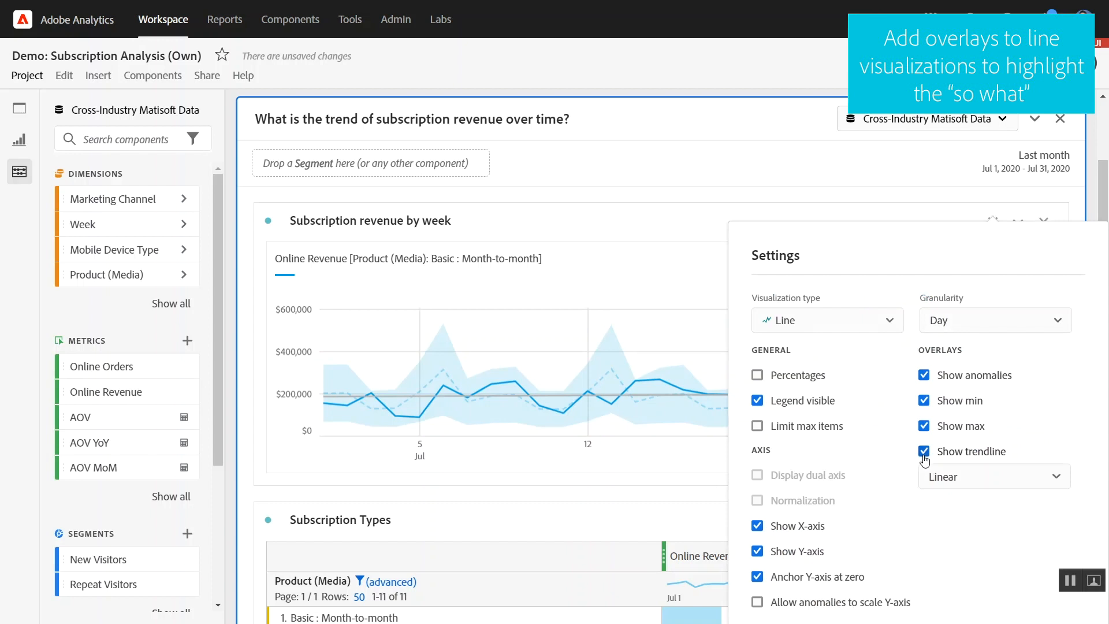
pyautogui.click(1057, 477)
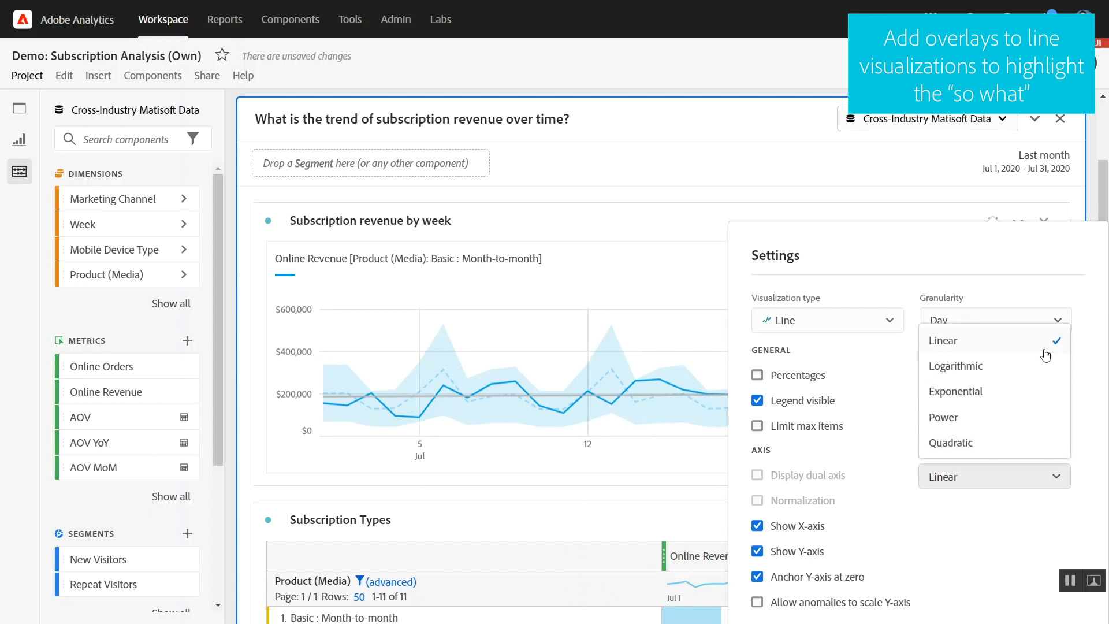
pyautogui.click(622, 487)
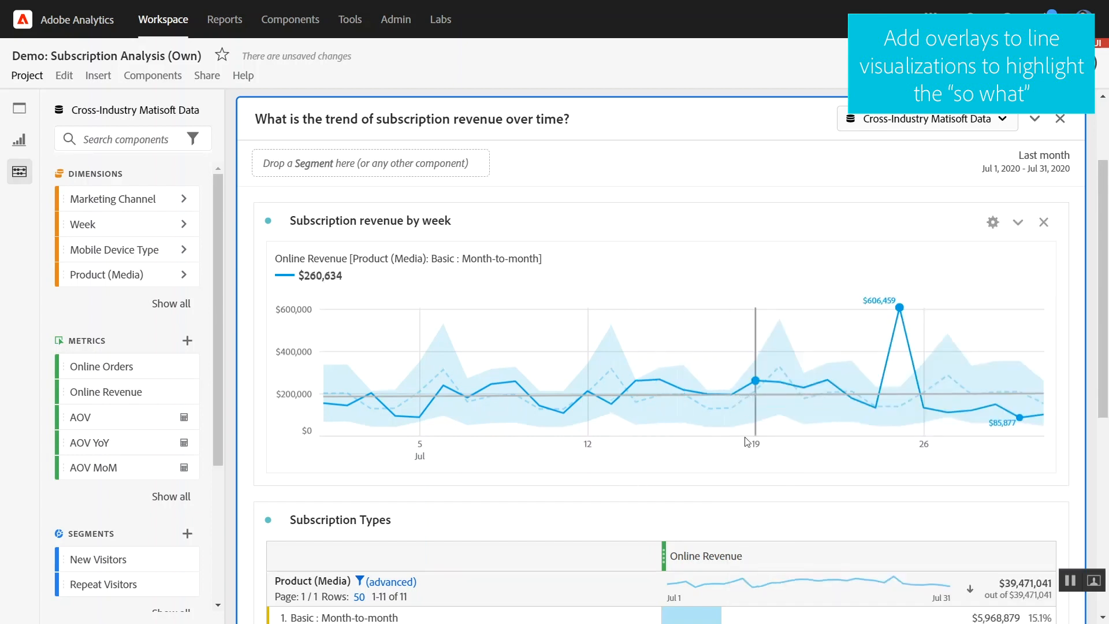
# Hide both the X-axis and the Y-axis on the Subscription revenue by week line chart
pyautogui.click(993, 223)
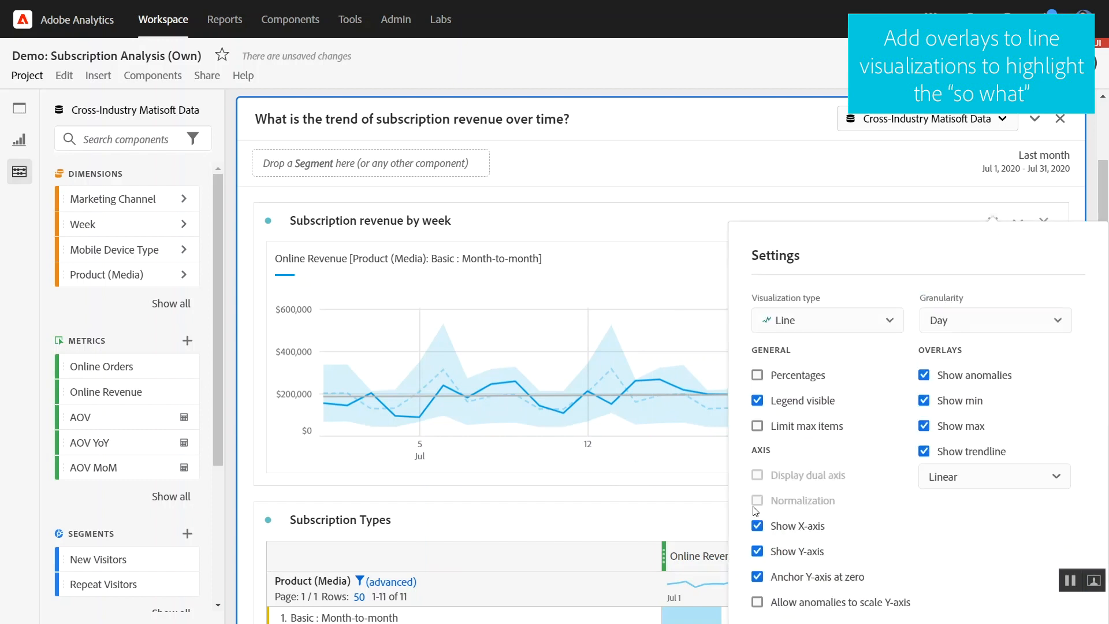
pyautogui.click(757, 525)
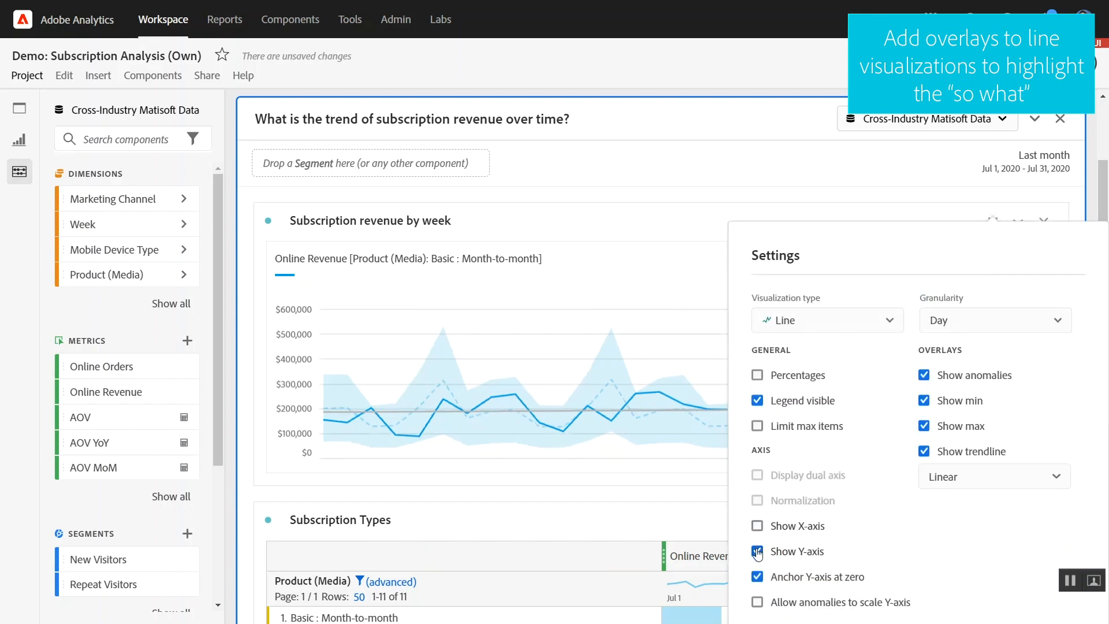
pyautogui.click(758, 551)
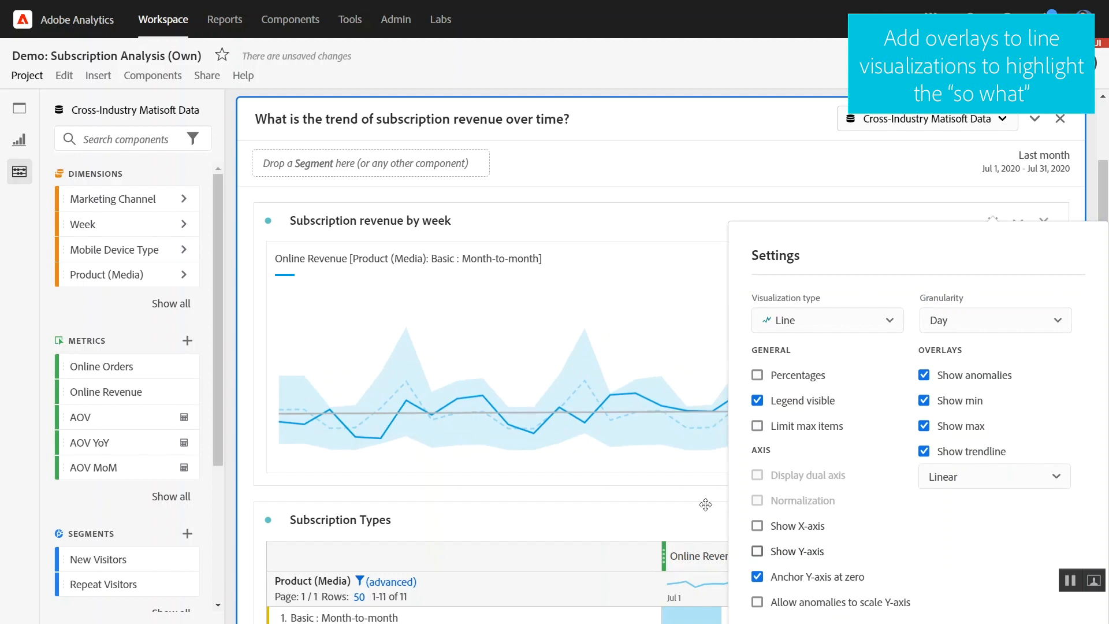
pyautogui.click(681, 497)
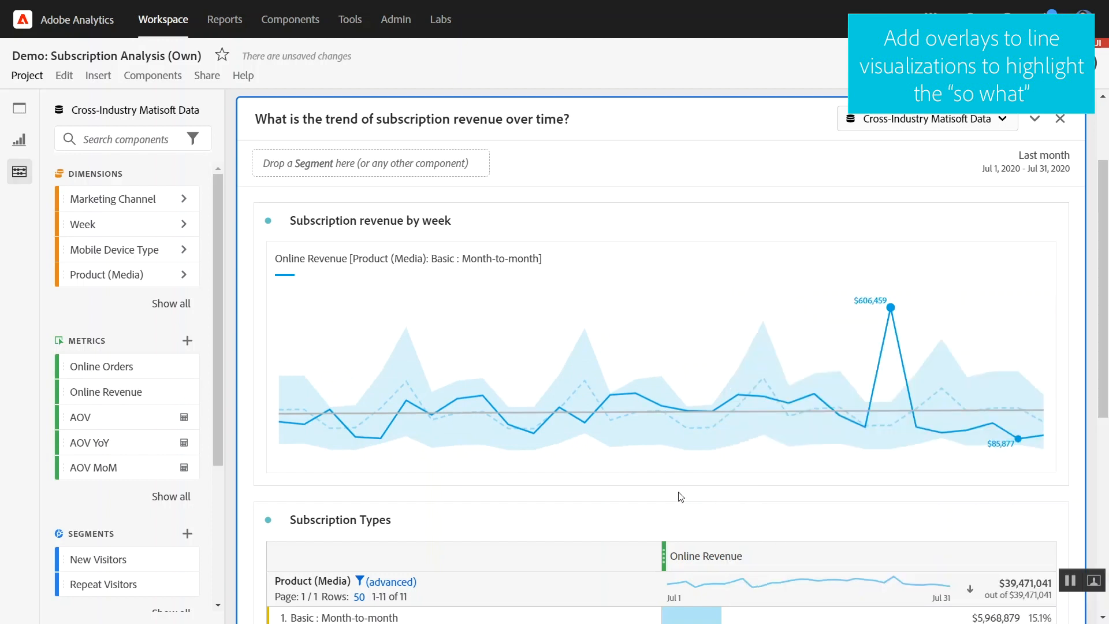
# Shrink the Subscription revenue by week chart to less than half the panel width and hide its legend
pyautogui.moveTo(1068, 317); pyautogui.dragTo(598, 324)
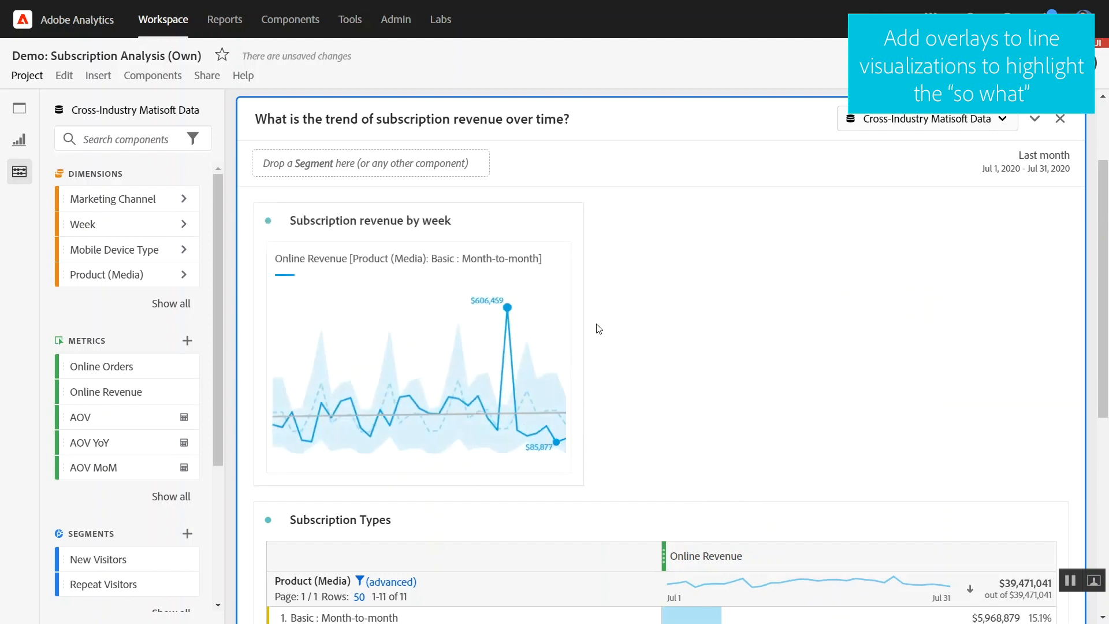
pyautogui.moveTo(559, 250)
pyautogui.click(508, 223)
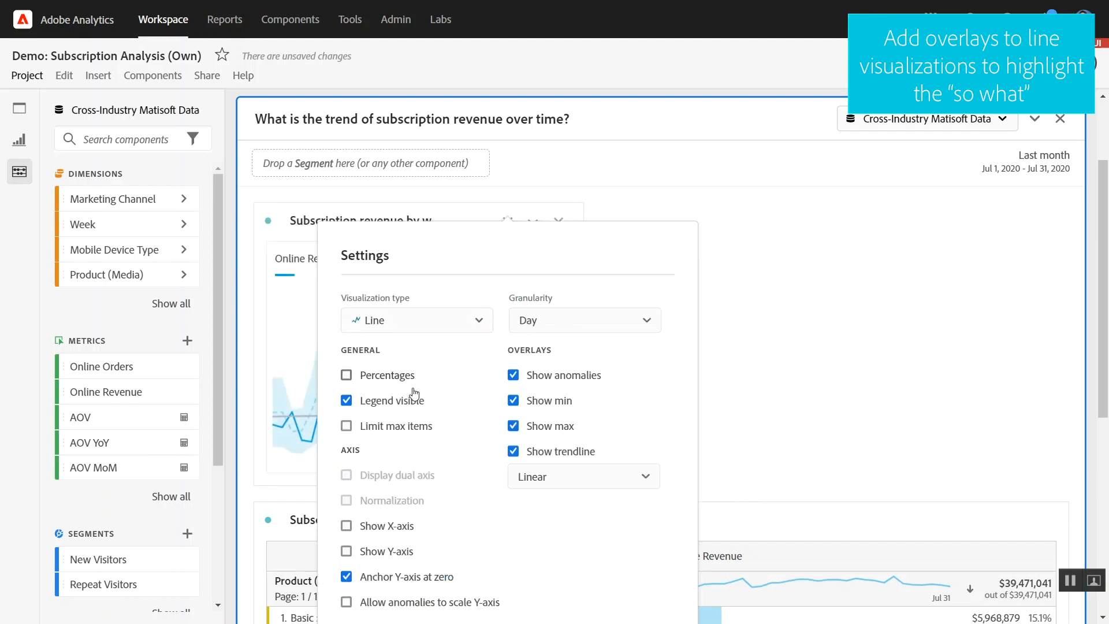
pyautogui.click(413, 401)
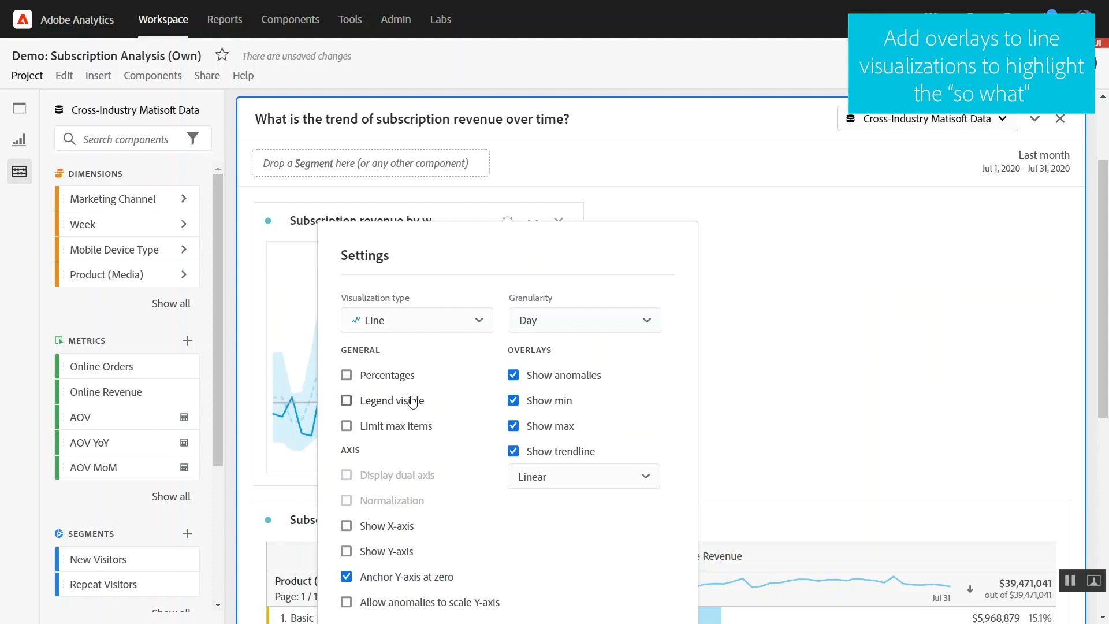
pyautogui.click(737, 439)
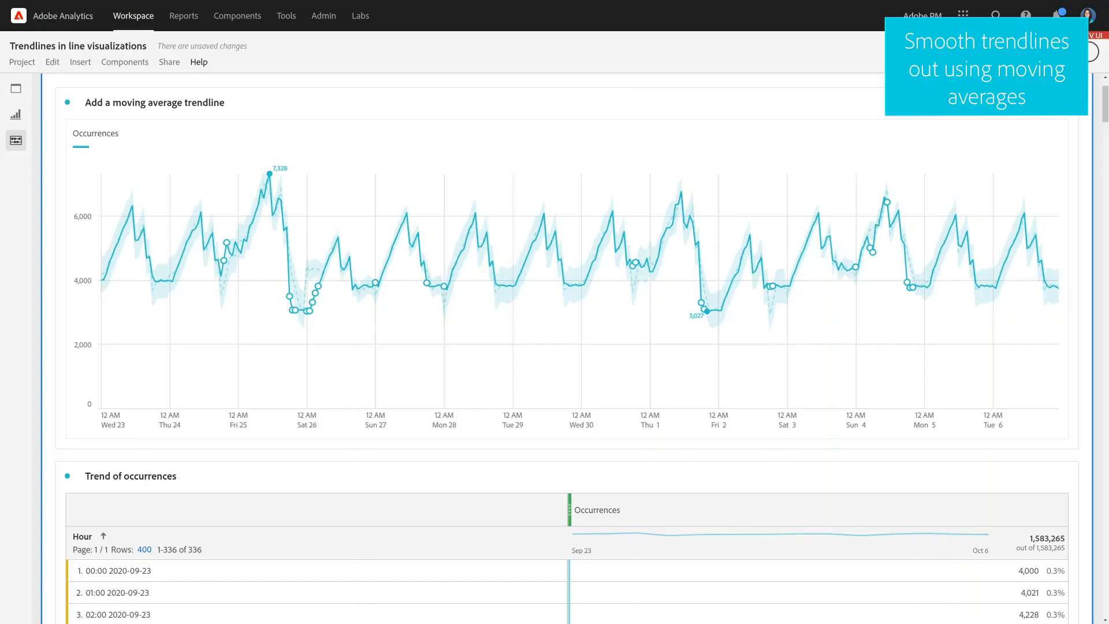
# In the Trendlines in line visualizations project, overlay a Moving average trendline on the hourly Occurrences line chart
pyautogui.click(996, 103)
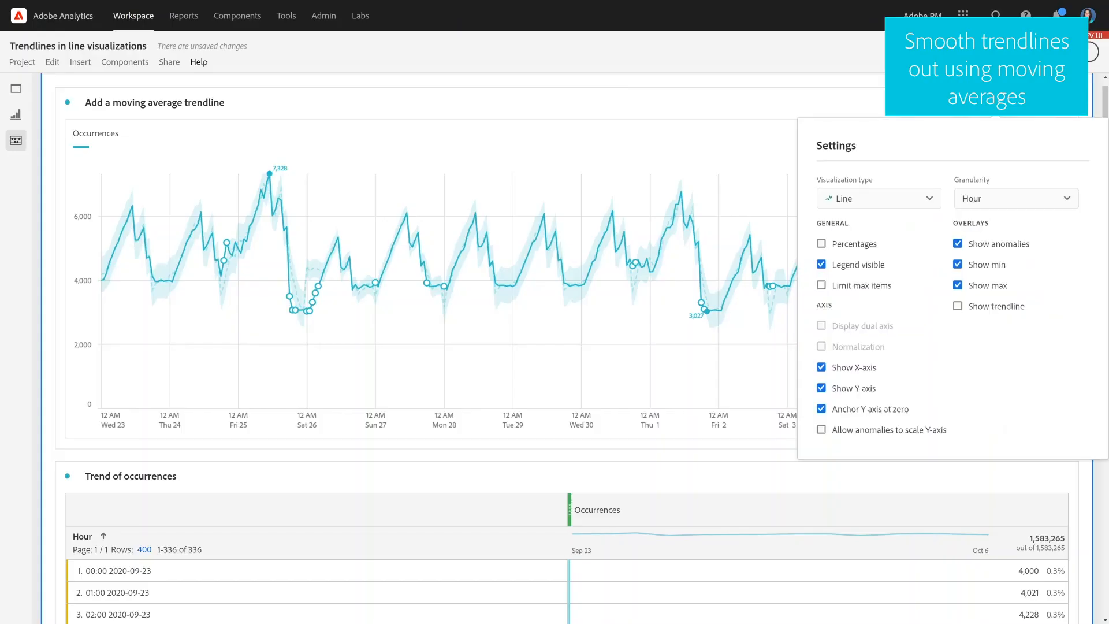
pyautogui.click(957, 307)
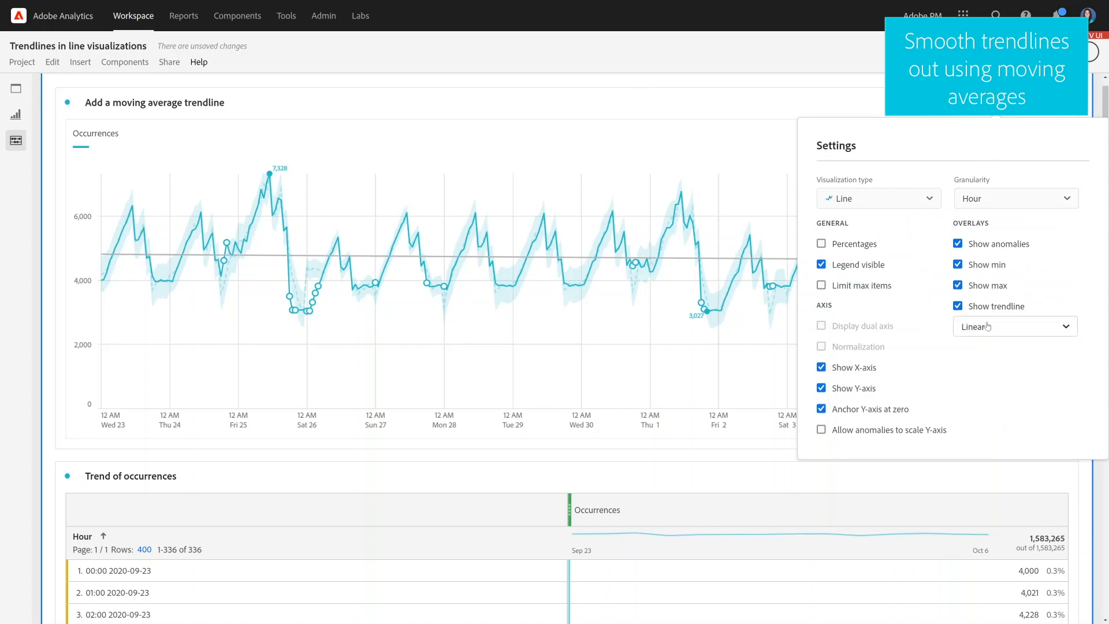
pyautogui.click(1010, 327)
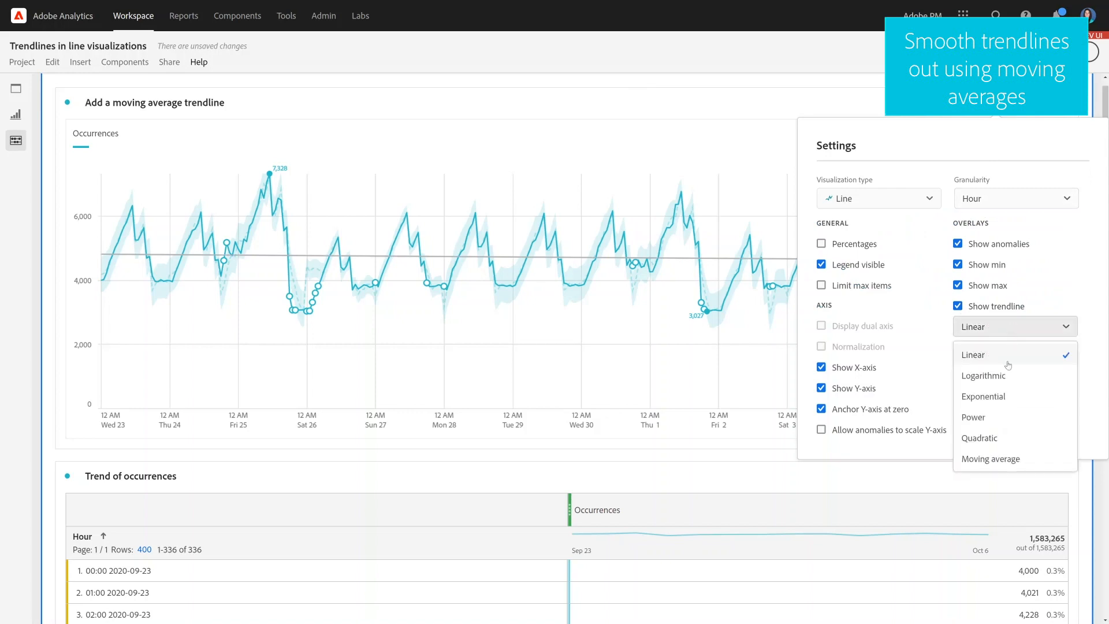
pyautogui.click(1008, 459)
# Set the moving average trendline to 14 periods and close the chart settings
pyautogui.click(962, 367)
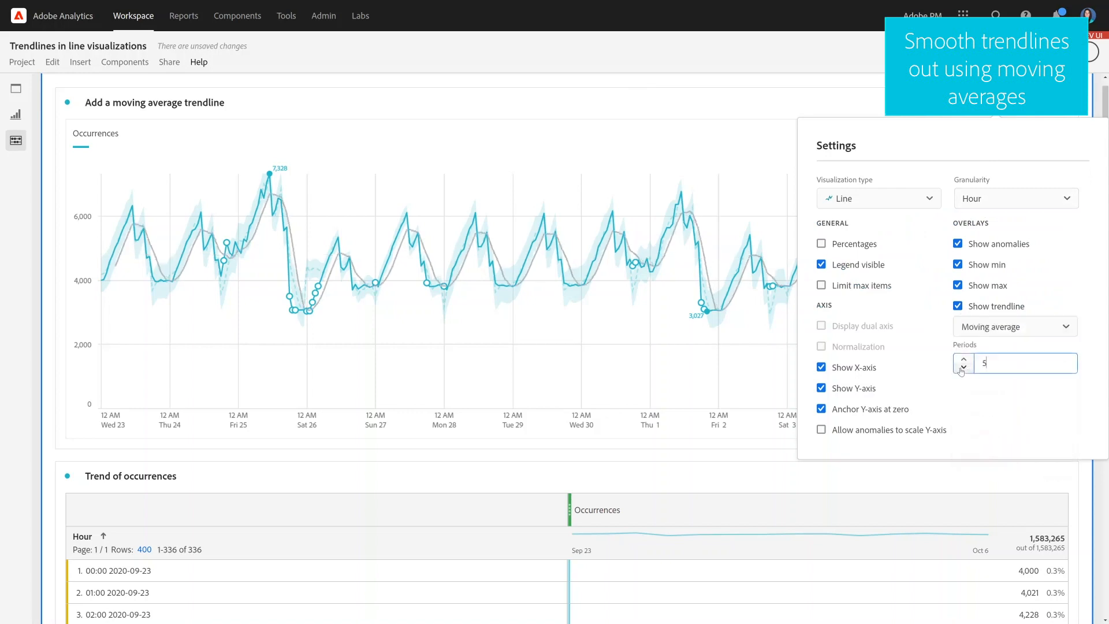
pyautogui.click(963, 360)
pyautogui.click(963, 360)
pyautogui.click(963, 360)
pyautogui.click(963, 360)
pyautogui.click(963, 360)
pyautogui.click(963, 360)
pyautogui.click(963, 359)
pyautogui.click(963, 360)
pyautogui.click(963, 360)
pyautogui.click(962, 360)
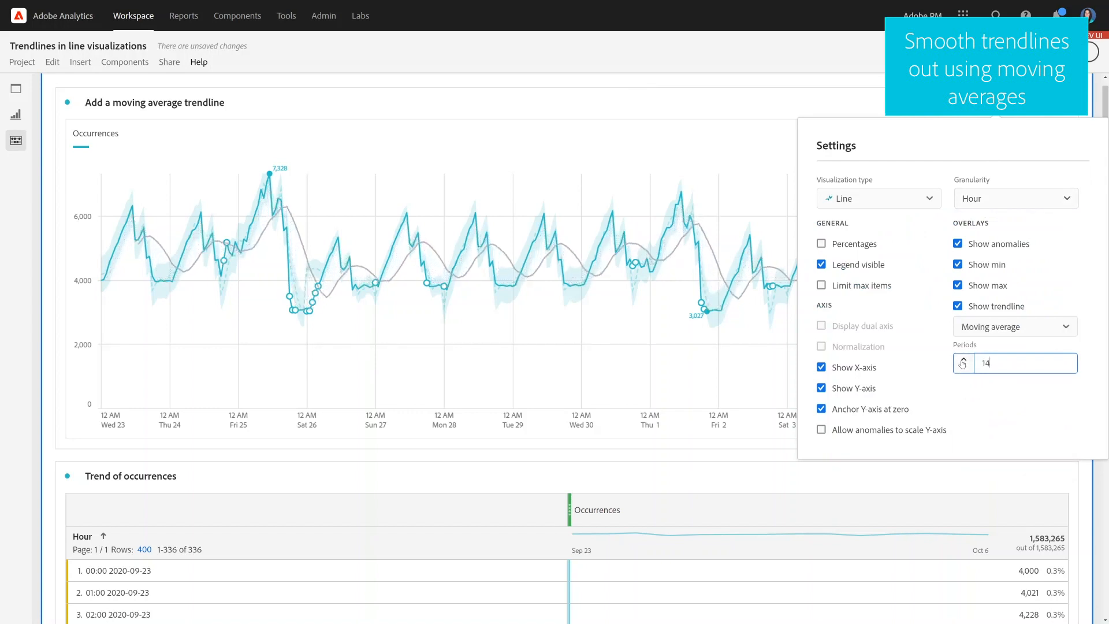
pyautogui.click(778, 443)
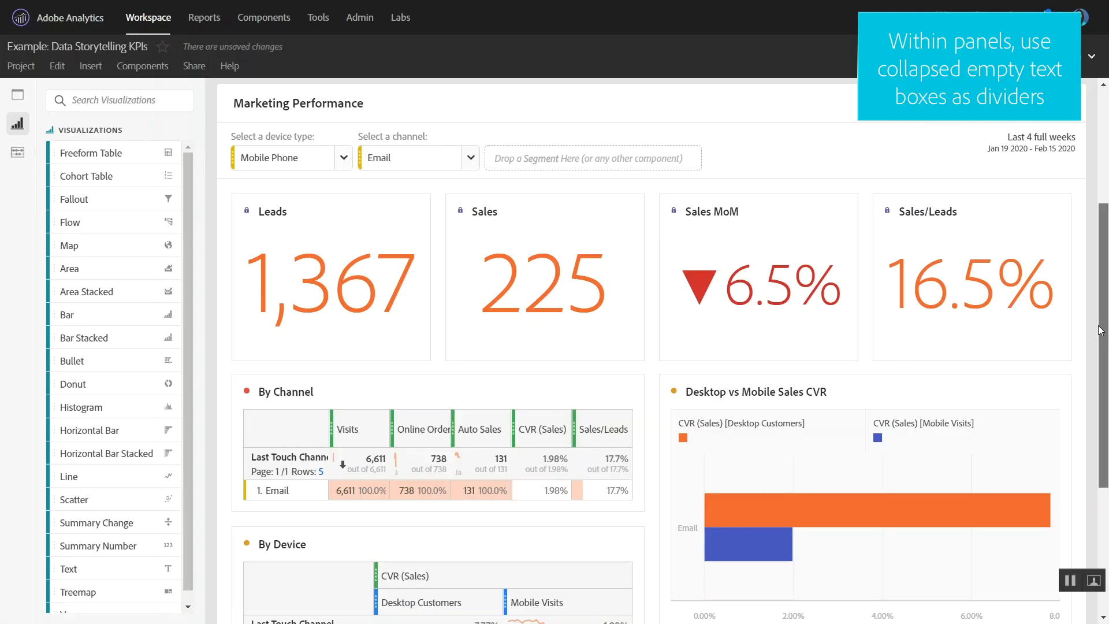
# In the Example: Data Storytelling KPIs project, widen the By Channel table to the full width of the Marketing Performance panel
pyautogui.moveTo(1097, 356); pyautogui.dragTo(1097, 413)
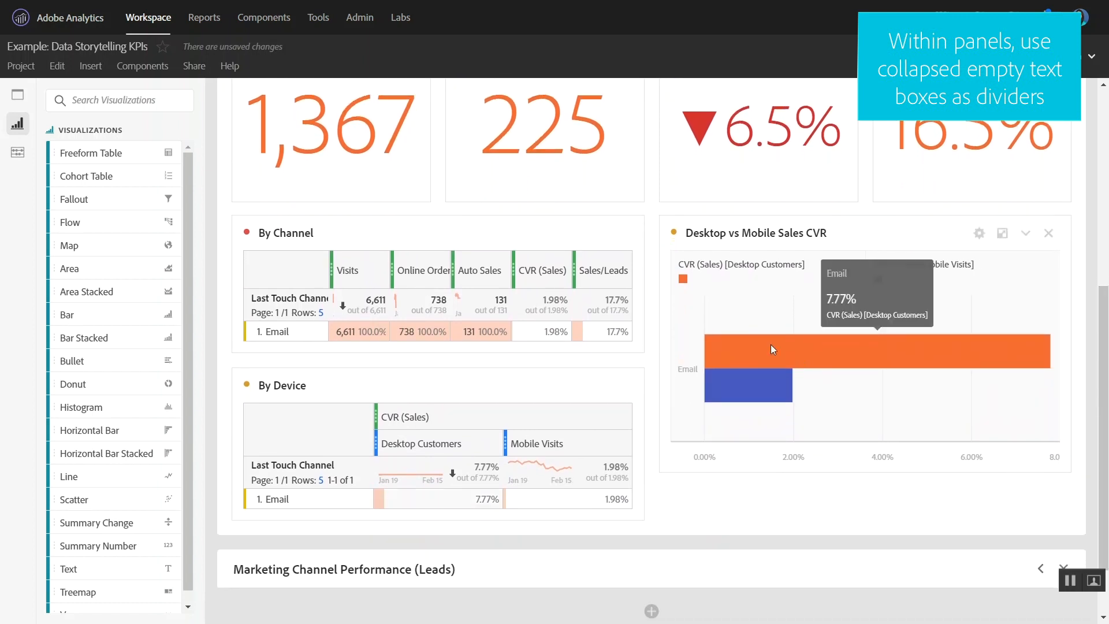
pyautogui.moveTo(677, 284); pyautogui.dragTo(1075, 283)
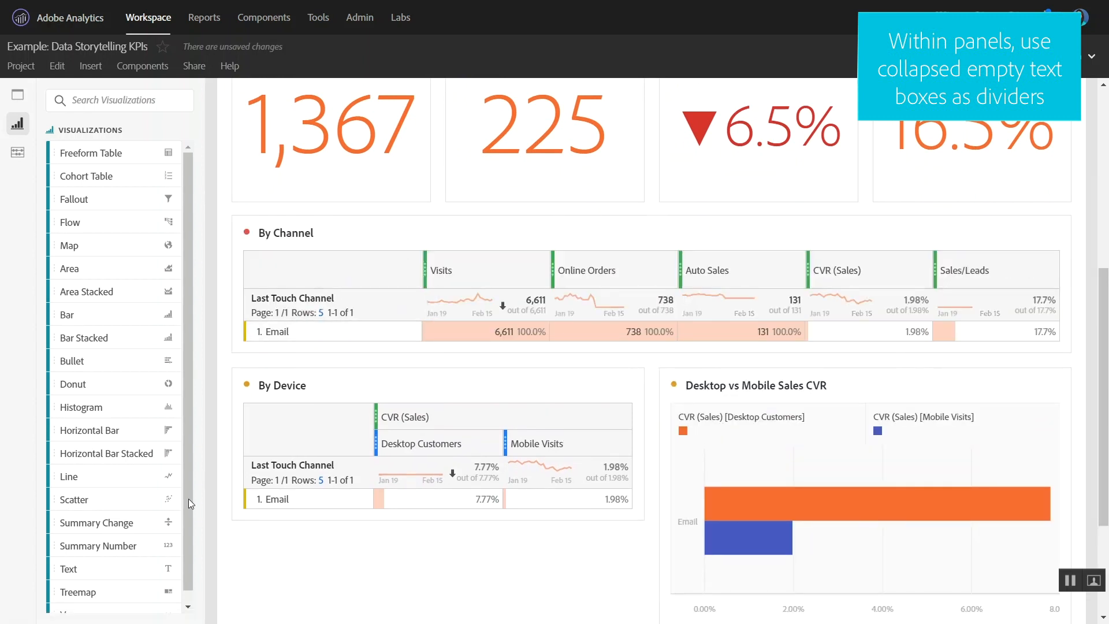
# Insert an empty text box between the By Channel and By Device tables, collapse it as a divider, and title it Device Details
pyautogui.moveTo(125, 570); pyautogui.dragTo(649, 436)
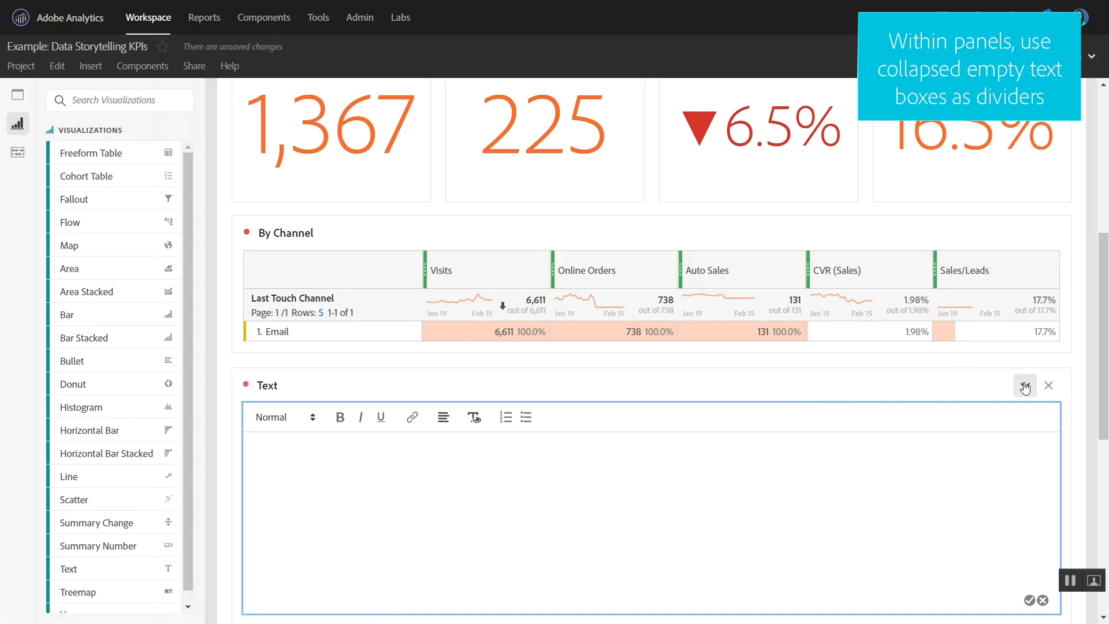
pyautogui.click(1025, 384)
pyautogui.click(277, 387)
pyautogui.write('Device Details')
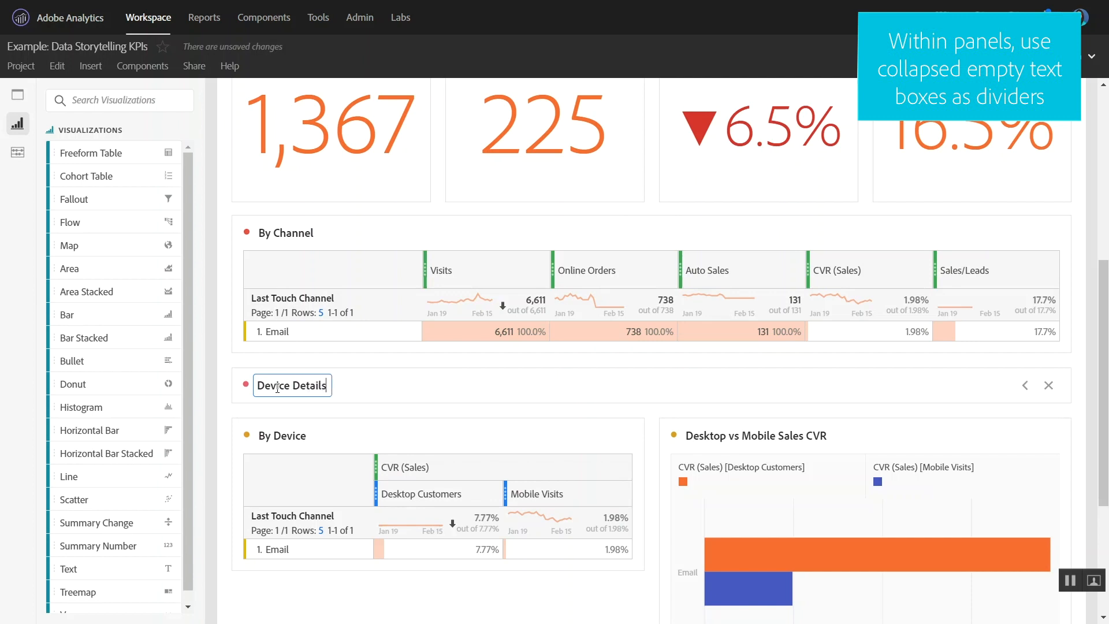
pyautogui.press('Return')
pyautogui.moveTo(1105, 414); pyautogui.dragTo(1108, 346)
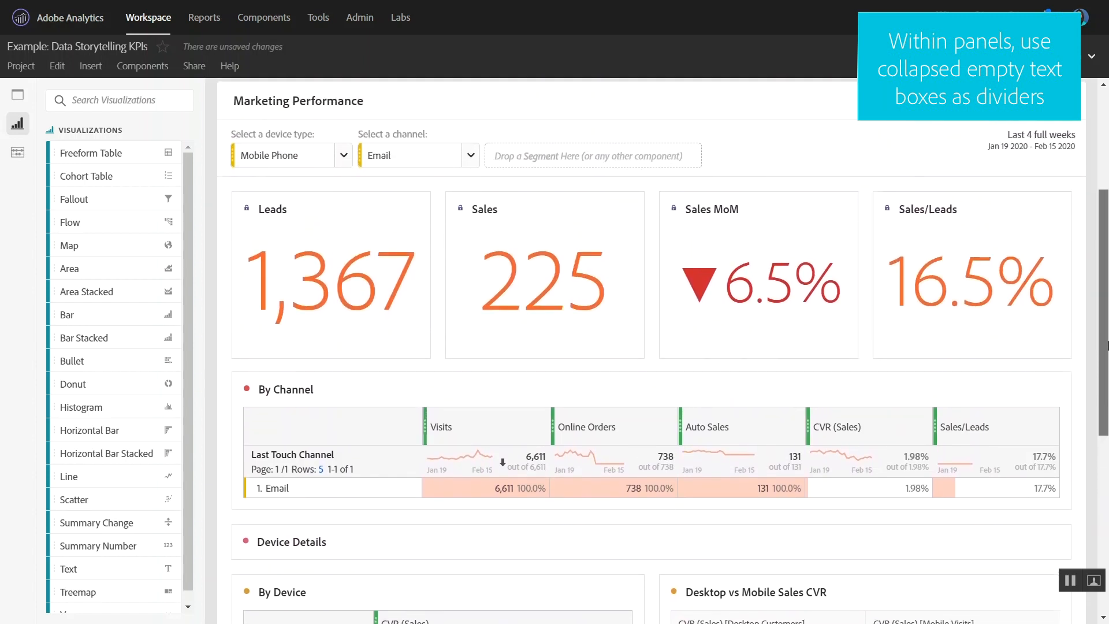